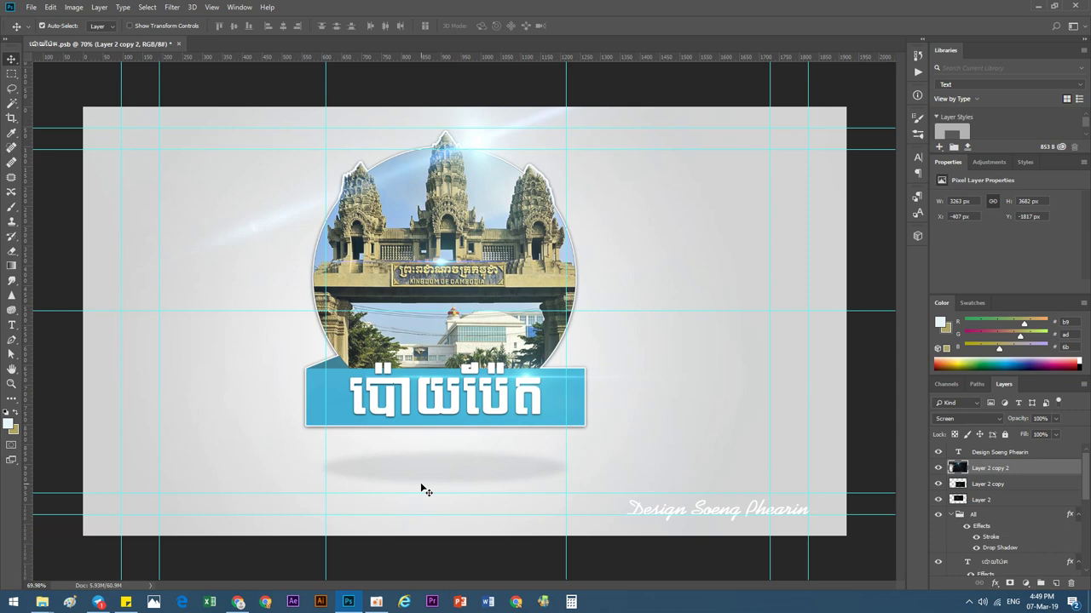
With the Pen tool, start a path at a point to the right of the blue title.
click(12, 339)
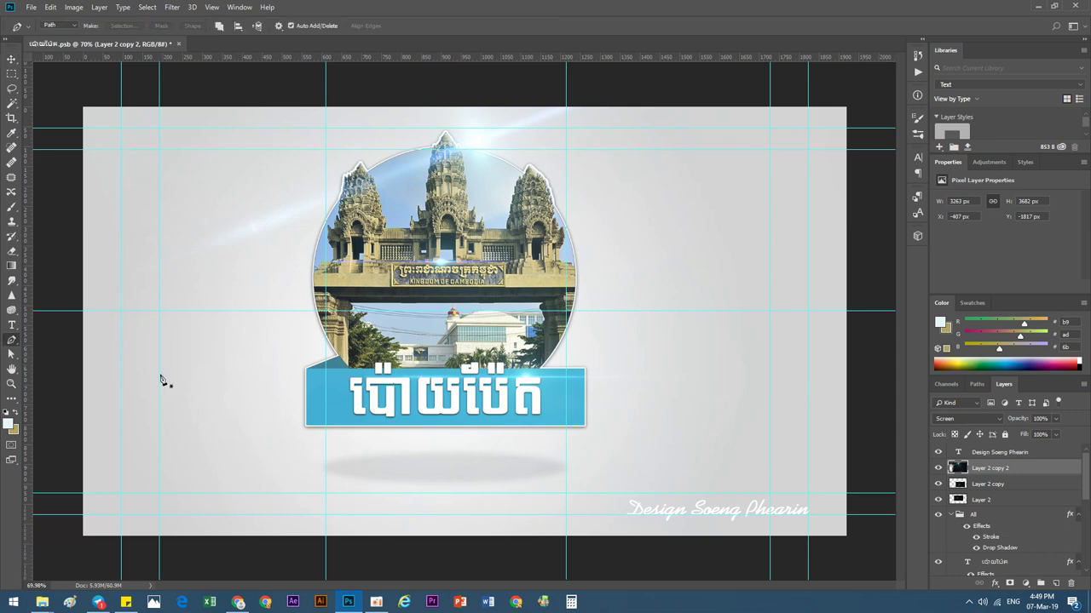
click(720, 397)
Try a curved left point on the straight path, then undo the whole path.
click(195, 397)
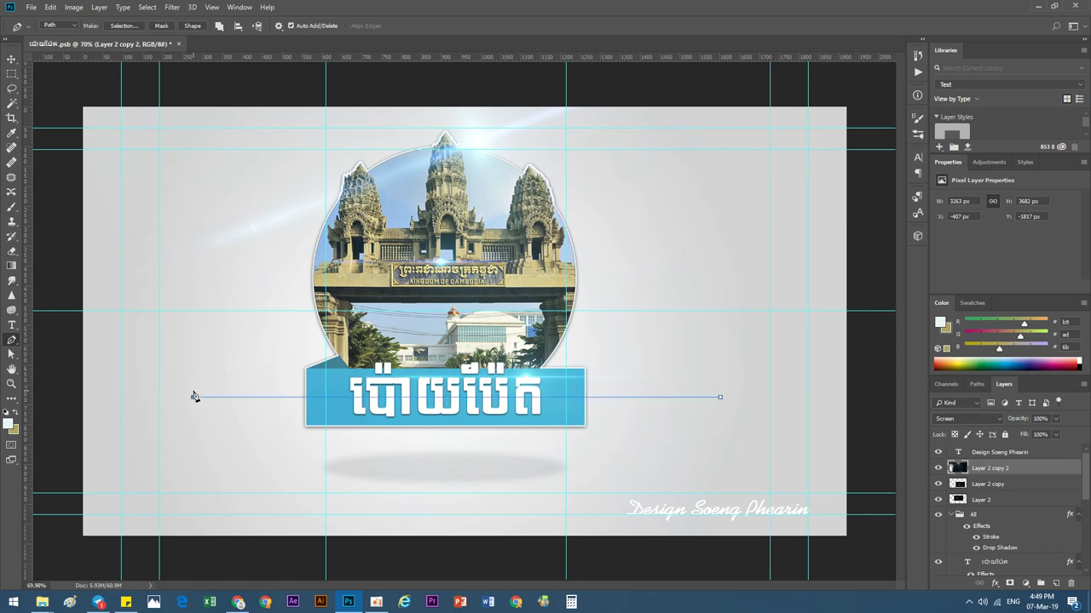
drag(194, 397, 129, 551)
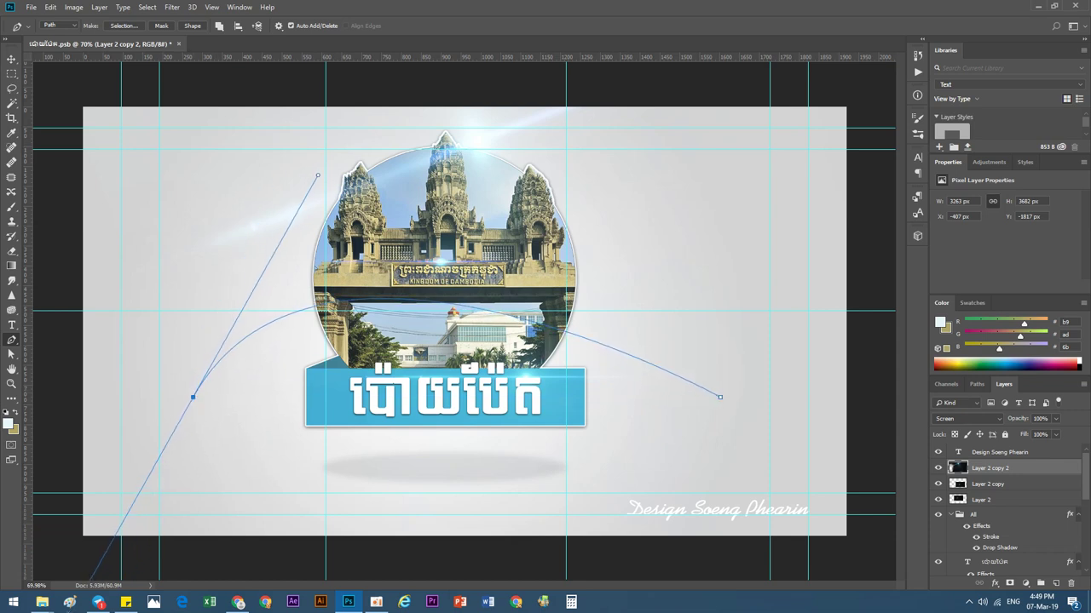
key(ctrl+z)
key(ctrl+shift+z)
key(ctrl+z)
key(ctrl+z)
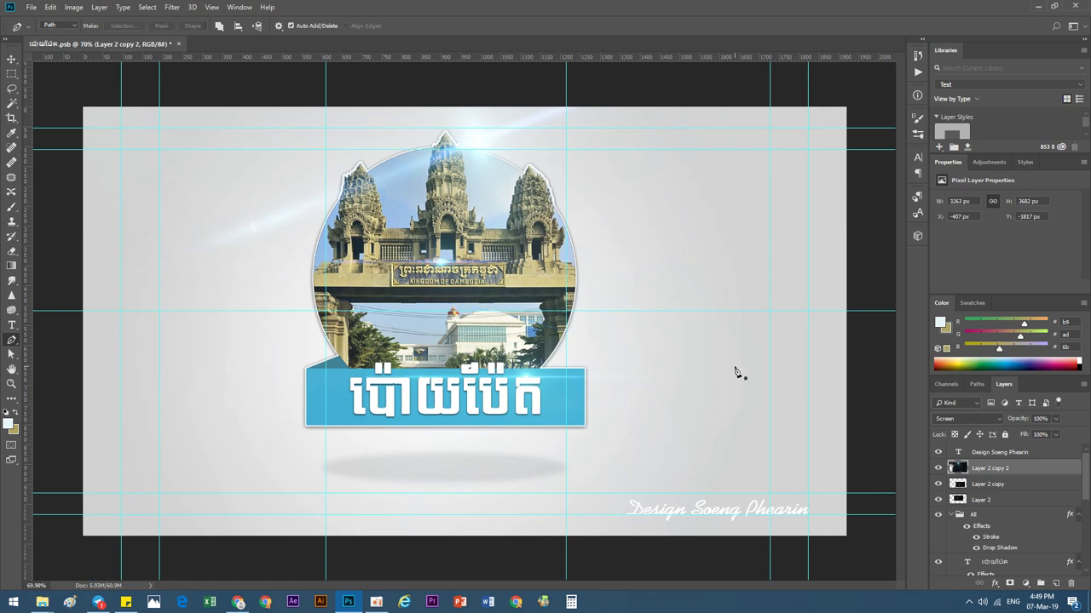
Draw a new path arching from right of the gate badge, over it, down to the left.
click(734, 338)
mouse_move(449, 168)
mouse_down()
mouse_move(255, 244)
mouse_move(343, 195)
mouse_up()
drag(201, 323, 128, 426)
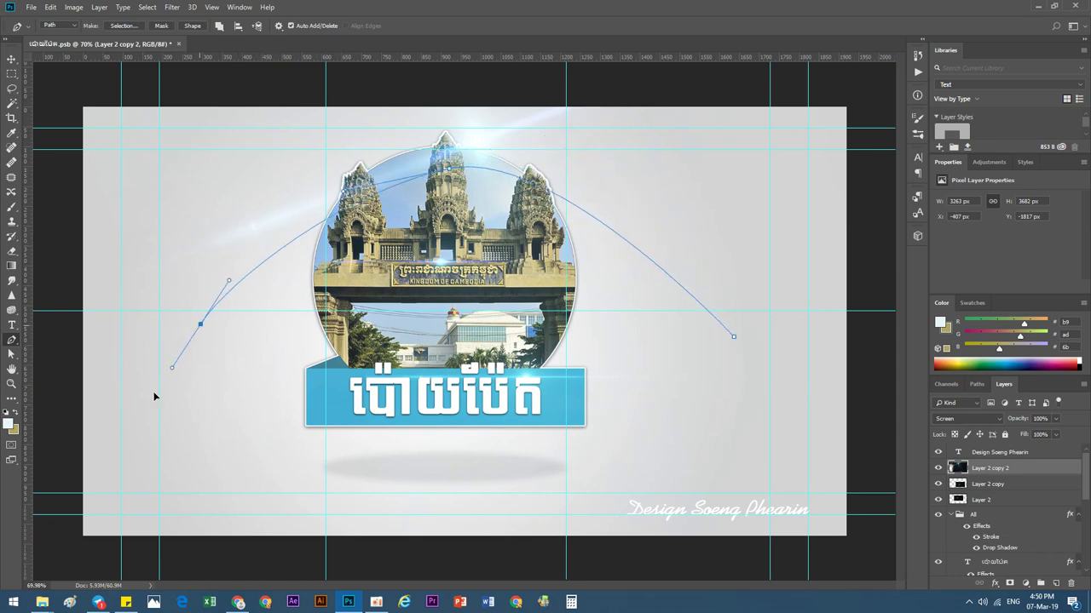
key(ctrl+z)
mouse_move(188, 348)
mouse_down()
mouse_move(88, 494)
mouse_move(202, 483)
mouse_move(312, 381)
mouse_move(272, 415)
mouse_move(124, 443)
mouse_move(123, 503)
mouse_move(158, 479)
mouse_up()
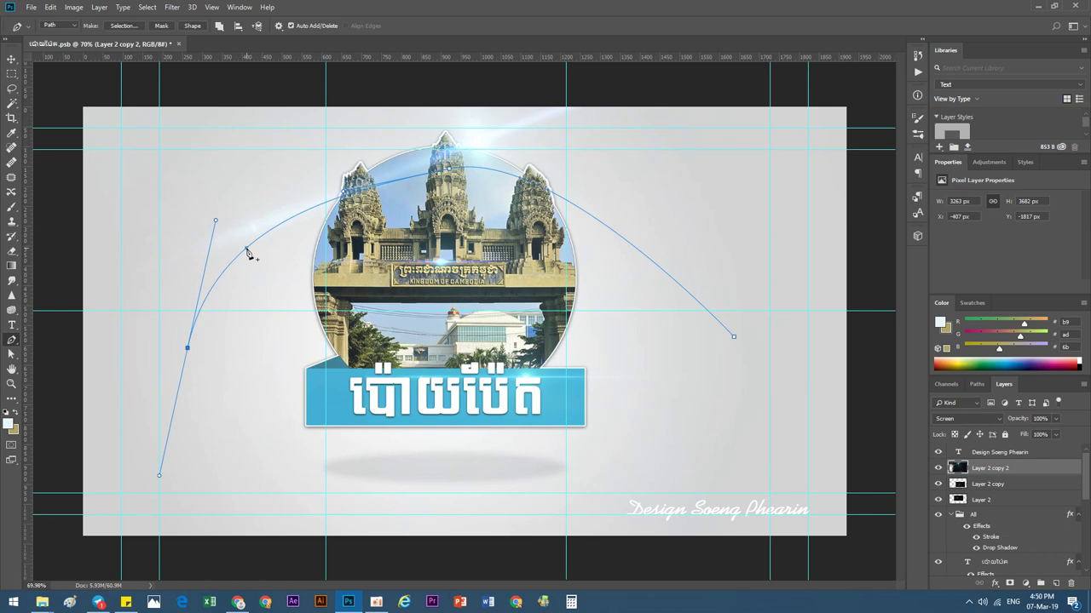
right_click(247, 250)
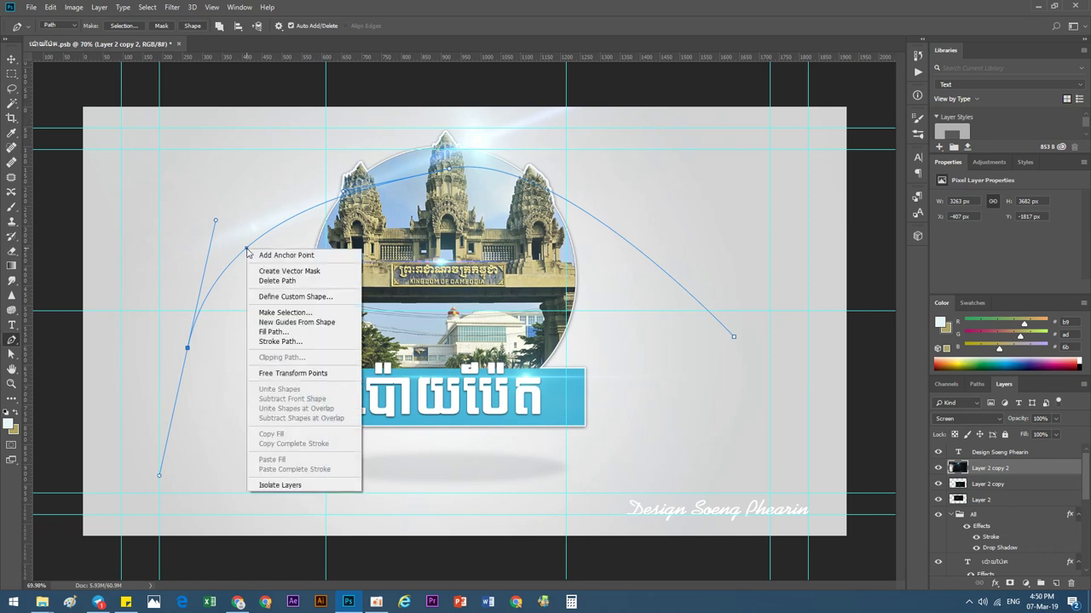
Skip stroking the path and convert the arc into a new shape layer, Shape 1.
click(275, 342)
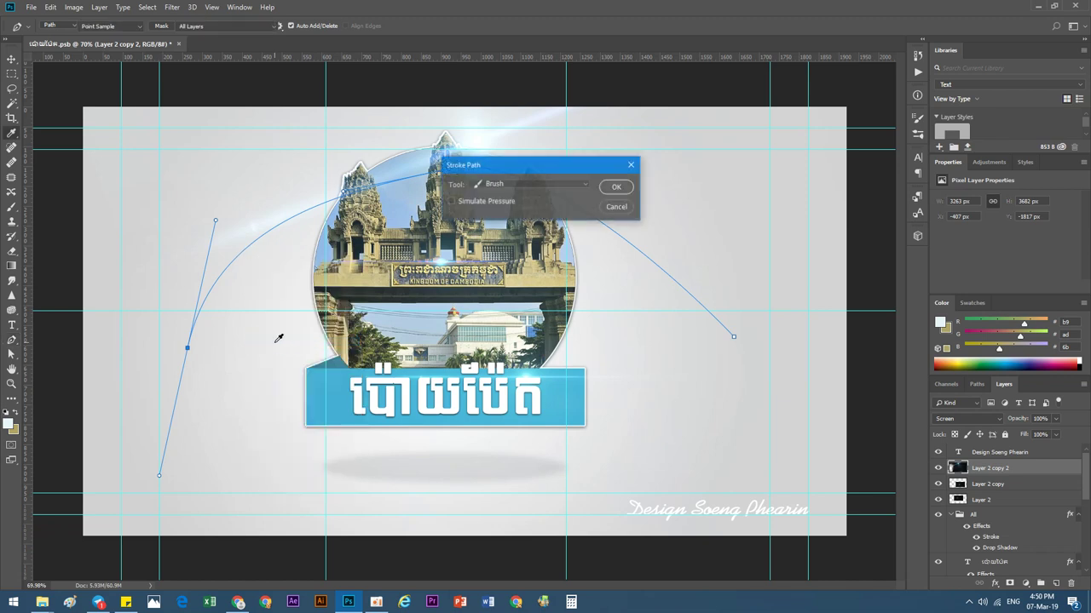
click(615, 207)
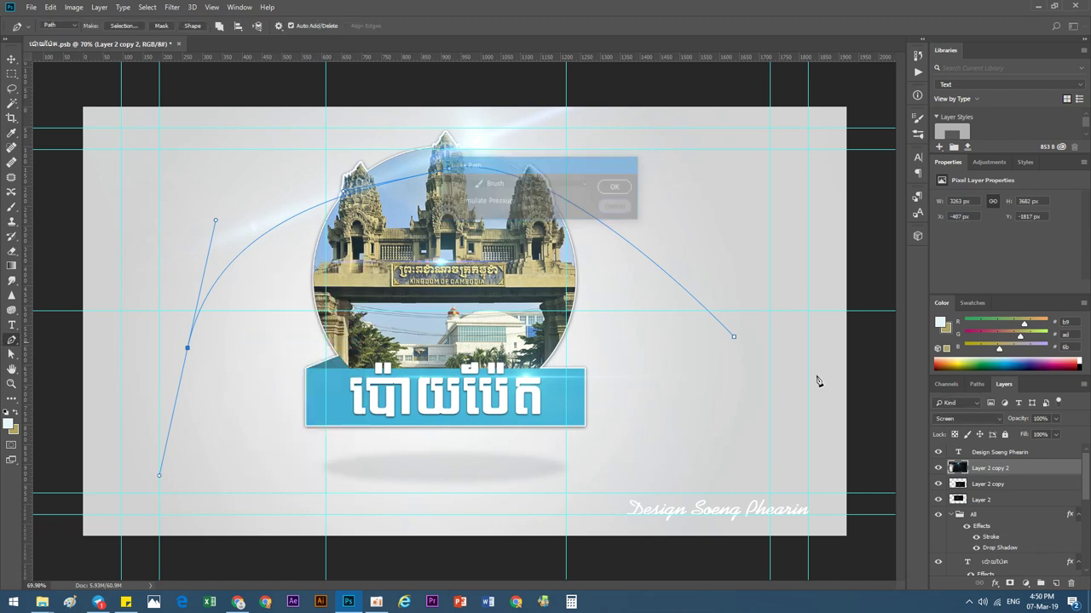
click(1055, 583)
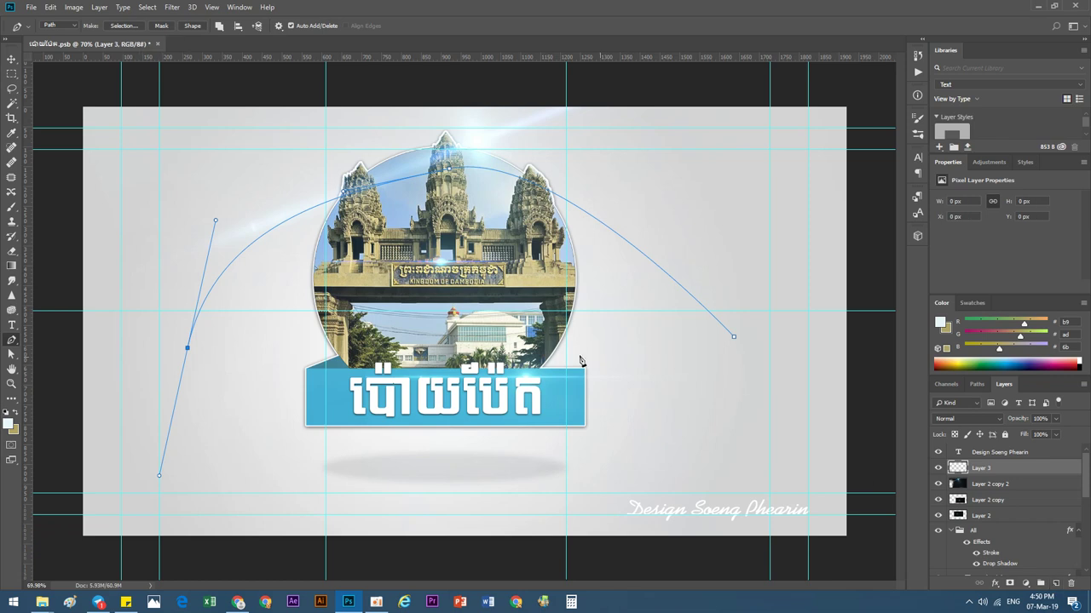
click(195, 26)
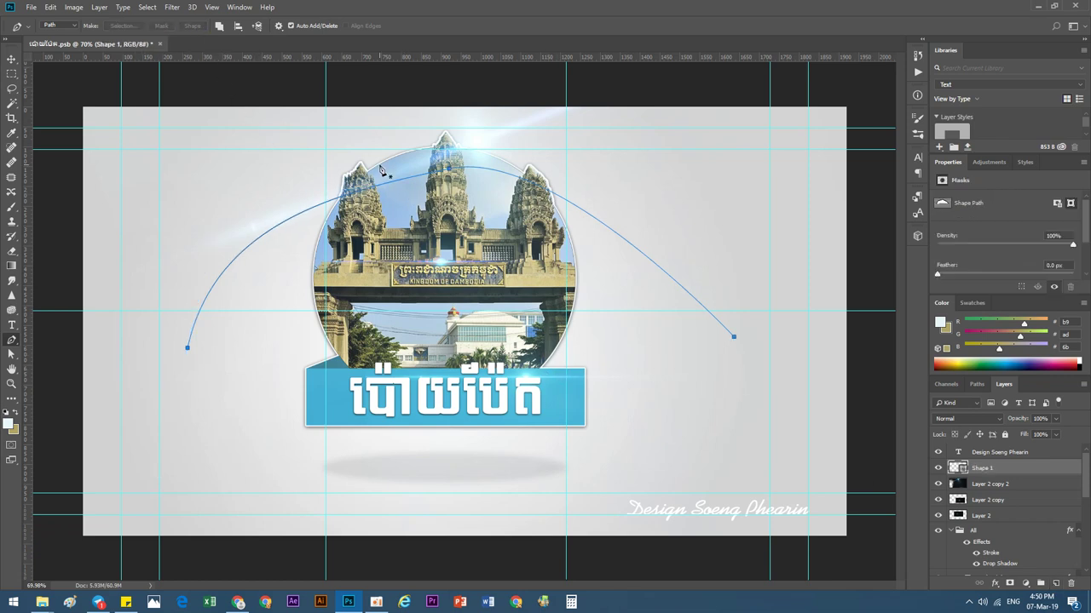
click(14, 60)
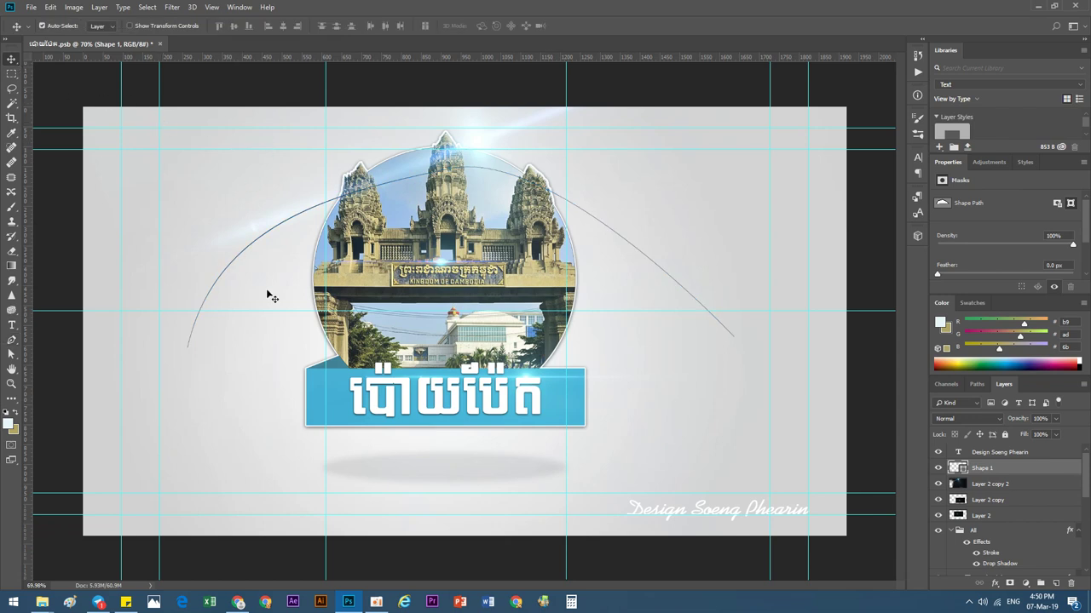
Draw a small circle on a new layer at the arc's right end.
click(8, 400)
click(76, 556)
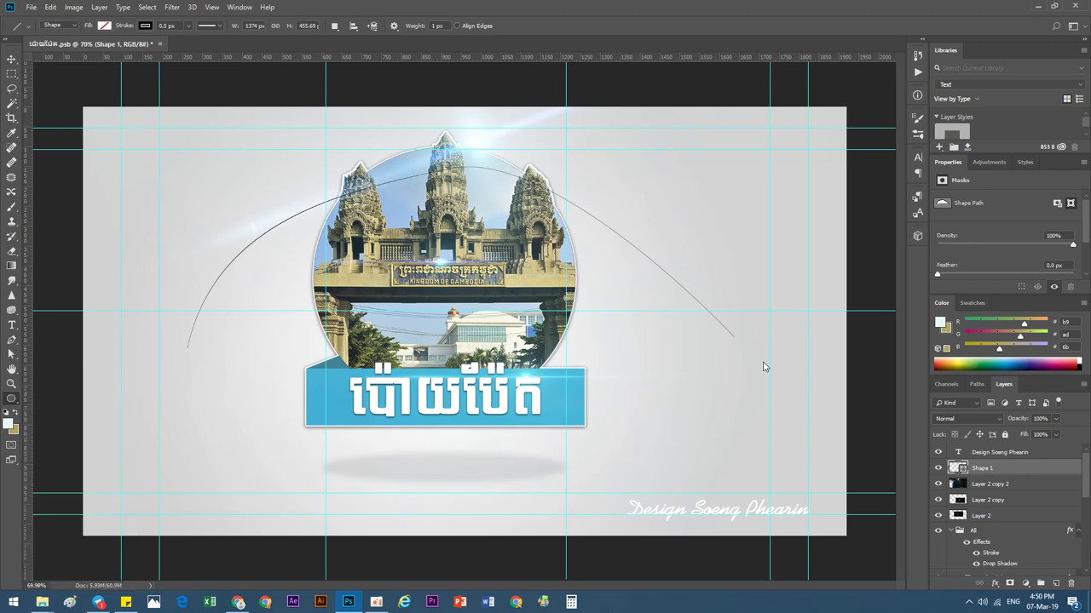
scroll(758, 364, up, 3)
scroll(588, 353, up, 3)
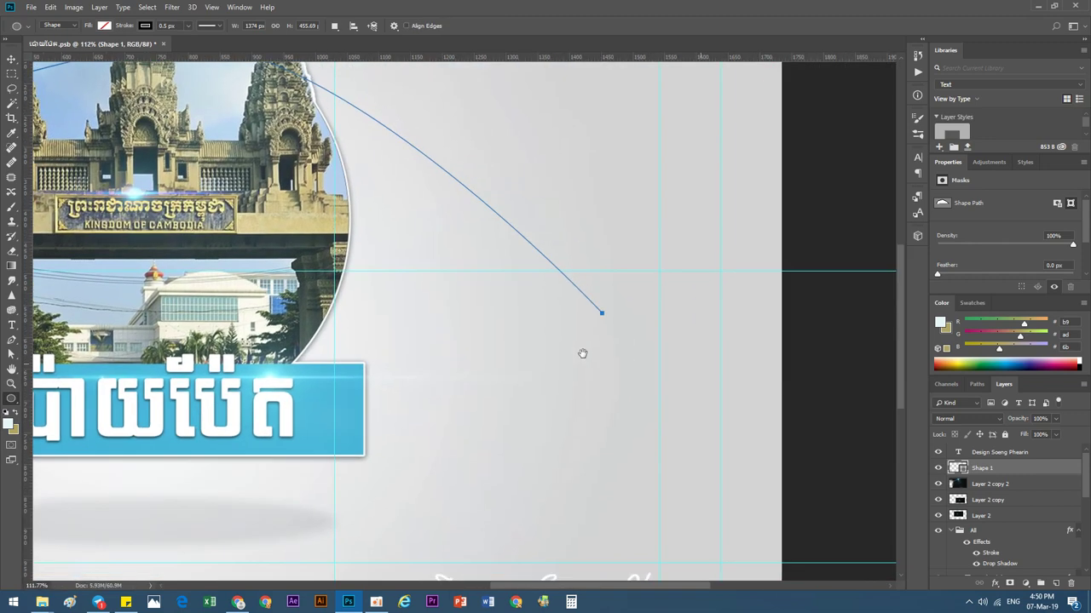
click(1054, 583)
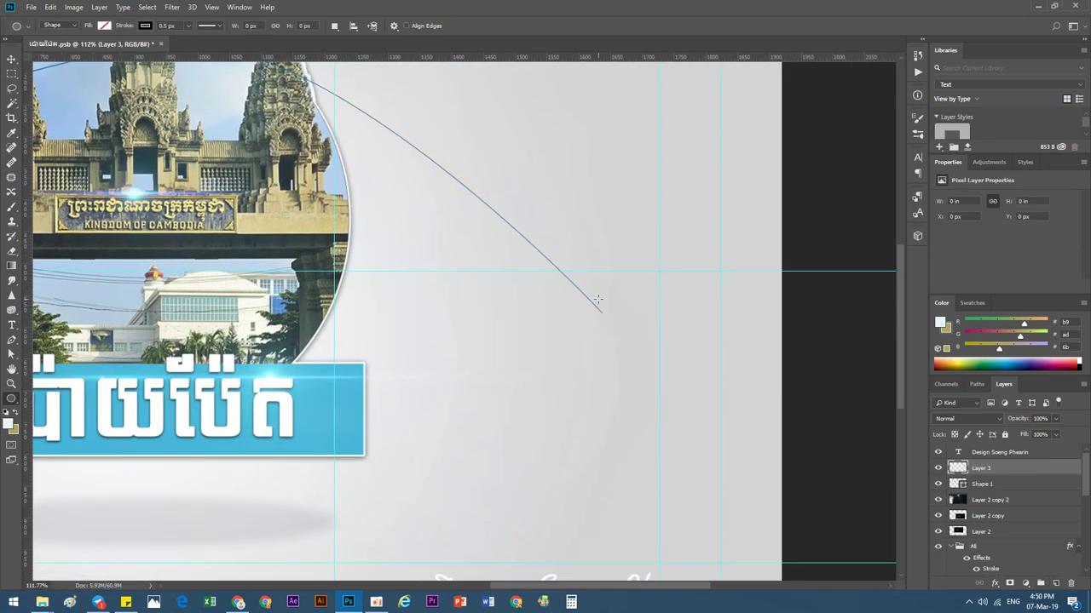
drag(598, 300, 587, 318)
key(ctrl+0)
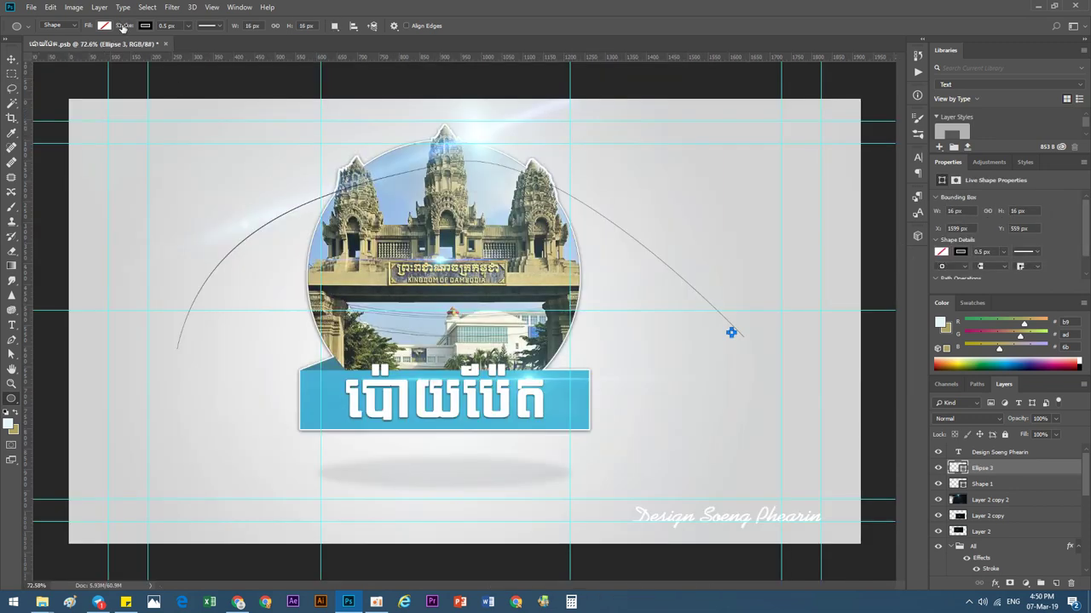
Give the circle a red fill and a white outline.
click(109, 26)
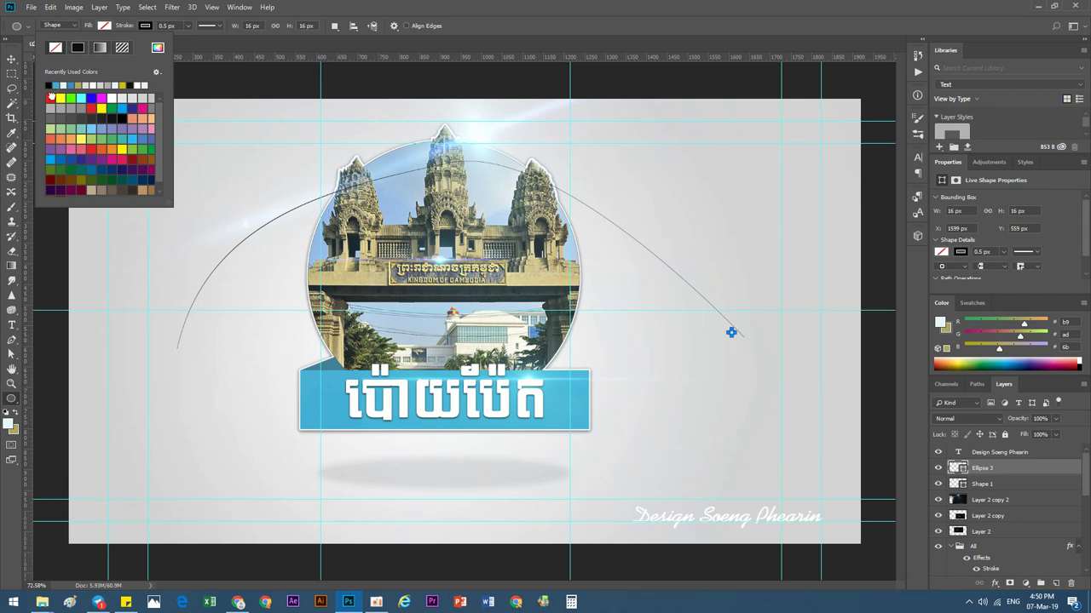
click(50, 97)
click(146, 27)
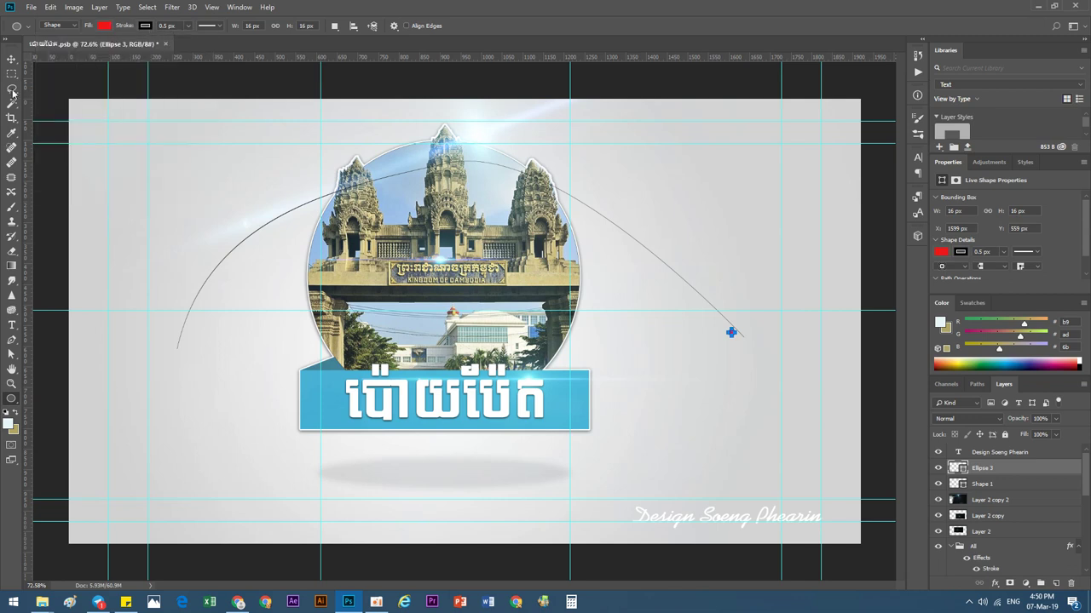
click(138, 29)
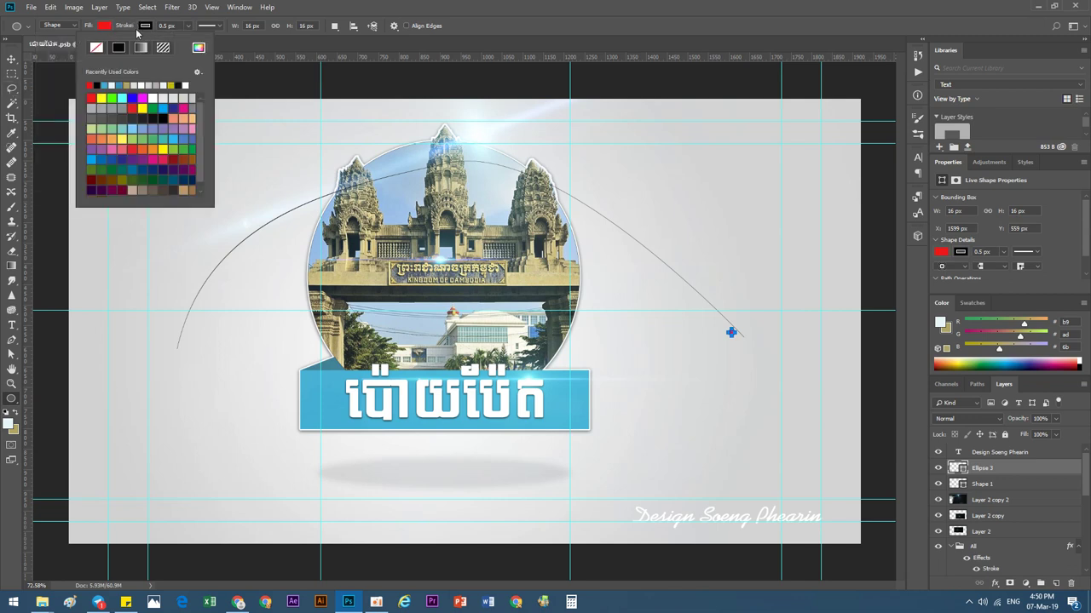
click(112, 86)
click(8, 60)
Move the red dot onto the right end of the curved line.
scroll(780, 354, up, 2)
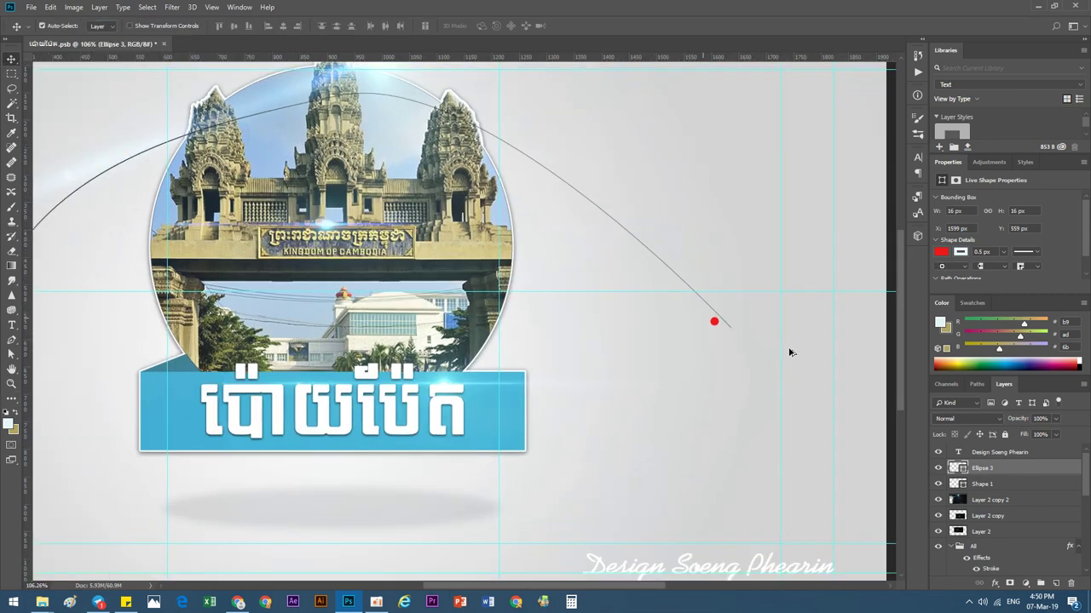
scroll(750, 345, up, 4)
scroll(681, 315, up, 2)
mouse_move(619, 282)
mouse_down()
mouse_move(624, 315)
mouse_move(658, 339)
mouse_move(673, 302)
mouse_up()
key(ctrl+t)
key(Return)
scroll(673, 303, down, 3)
scroll(673, 304, down, 1)
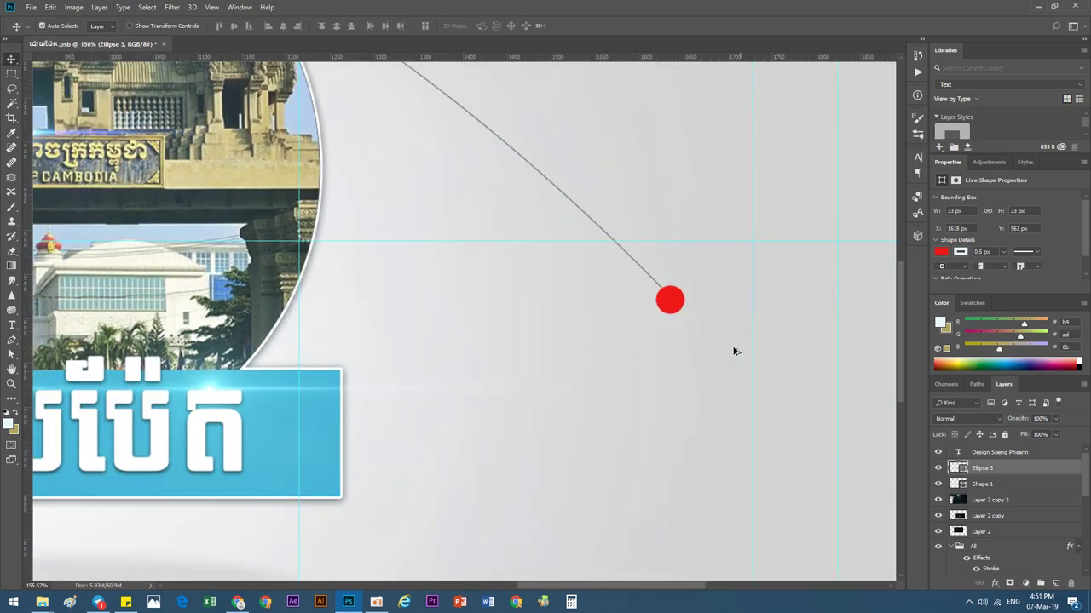
scroll(733, 348, down, 2)
scroll(721, 338, down, 2)
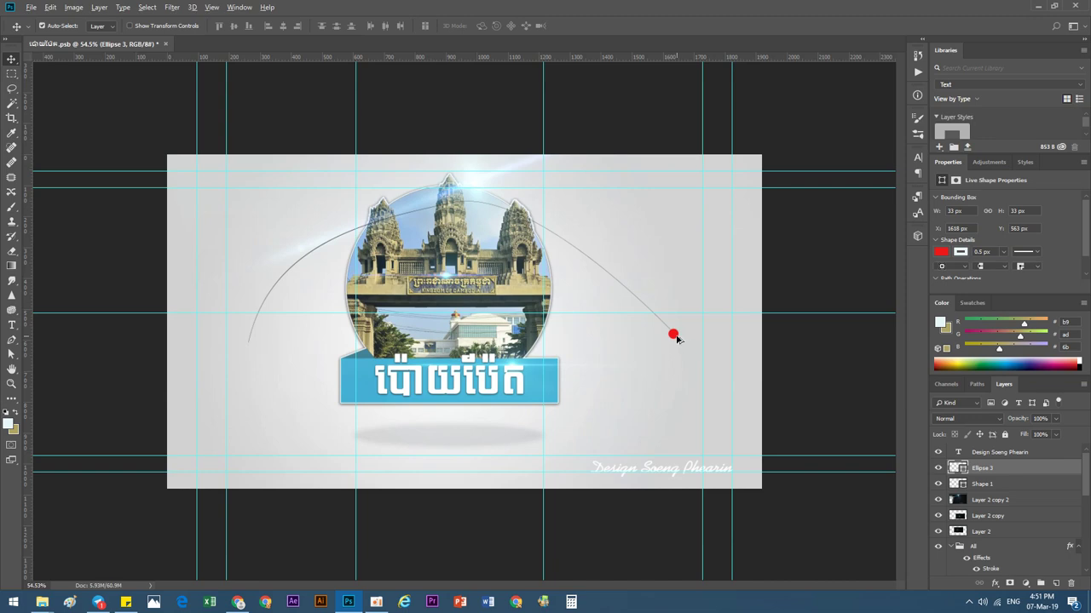
Copy the red dot to the arc's left end and add an enlarged unfilled ring around the right dot.
drag(674, 336, 252, 345)
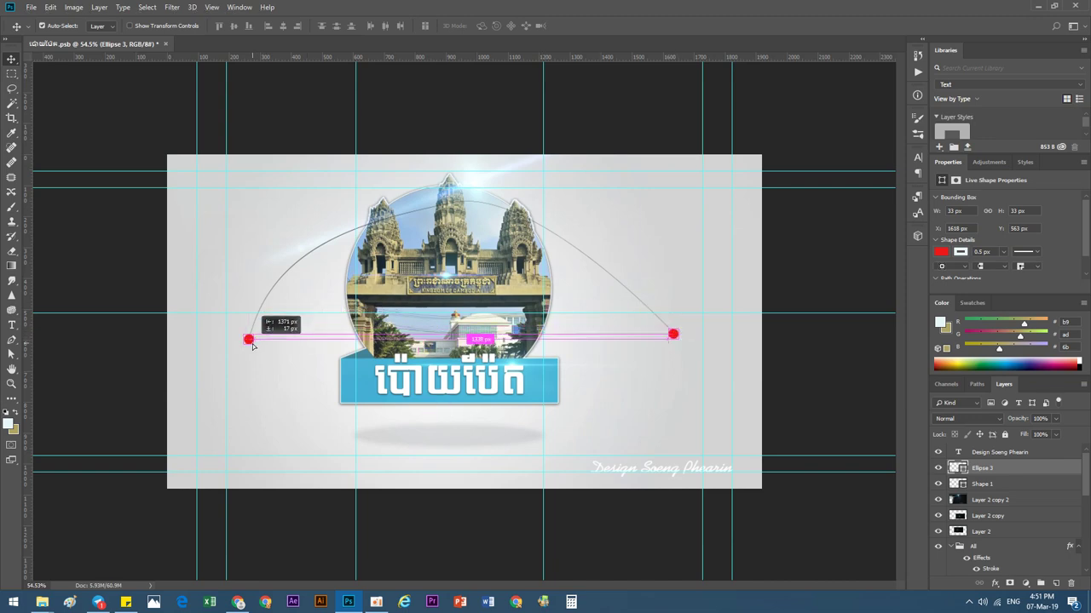
scroll(687, 341, up, 1)
scroll(742, 341, up, 4)
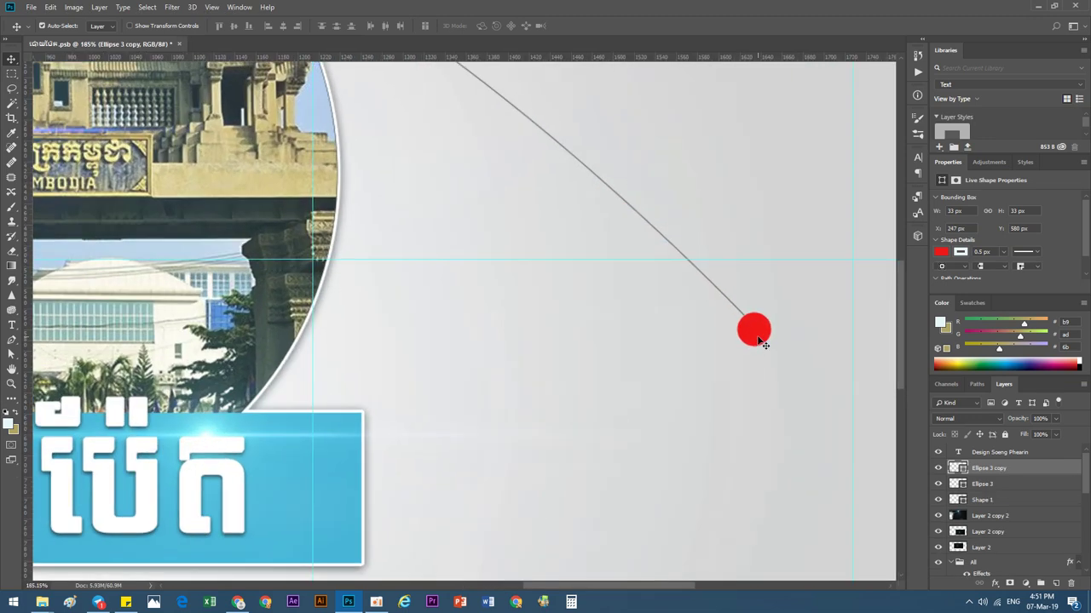
alt+click(759, 338)
key(ctrl+t)
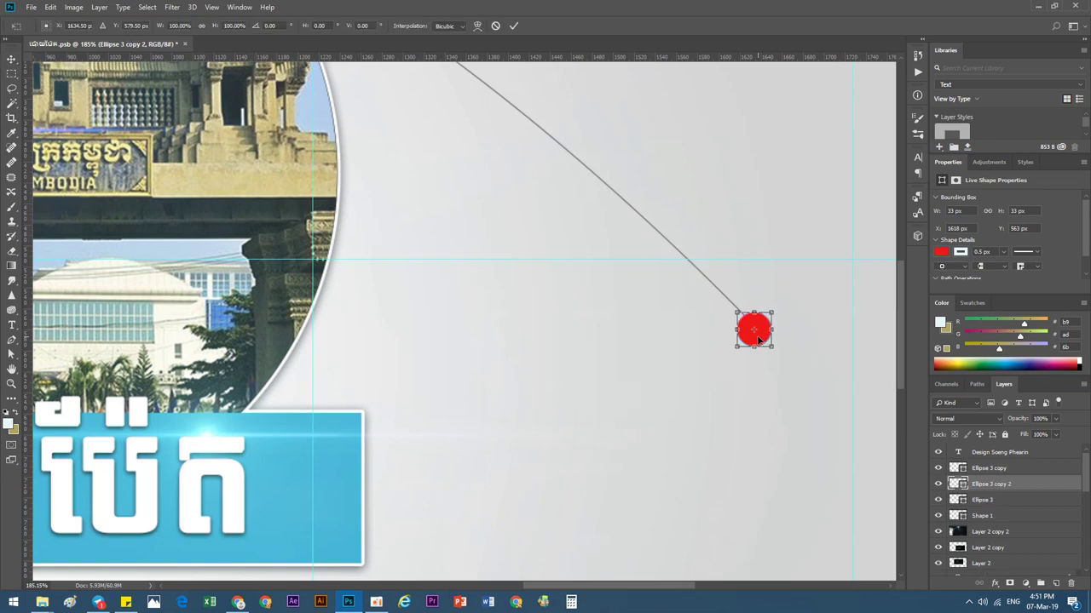
drag(769, 346, 780, 356)
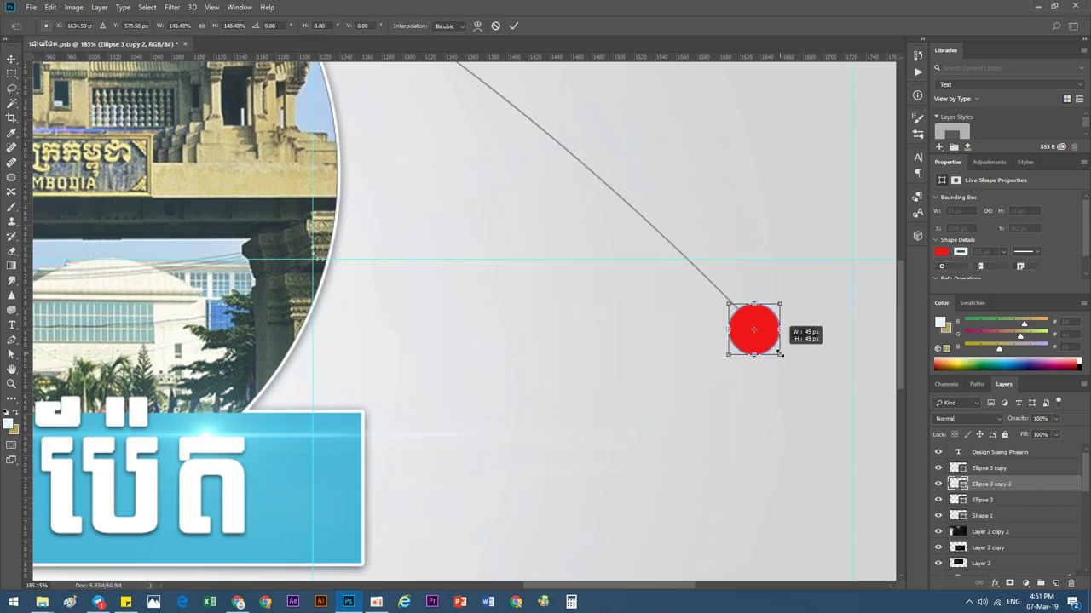
key(Return)
click(941, 253)
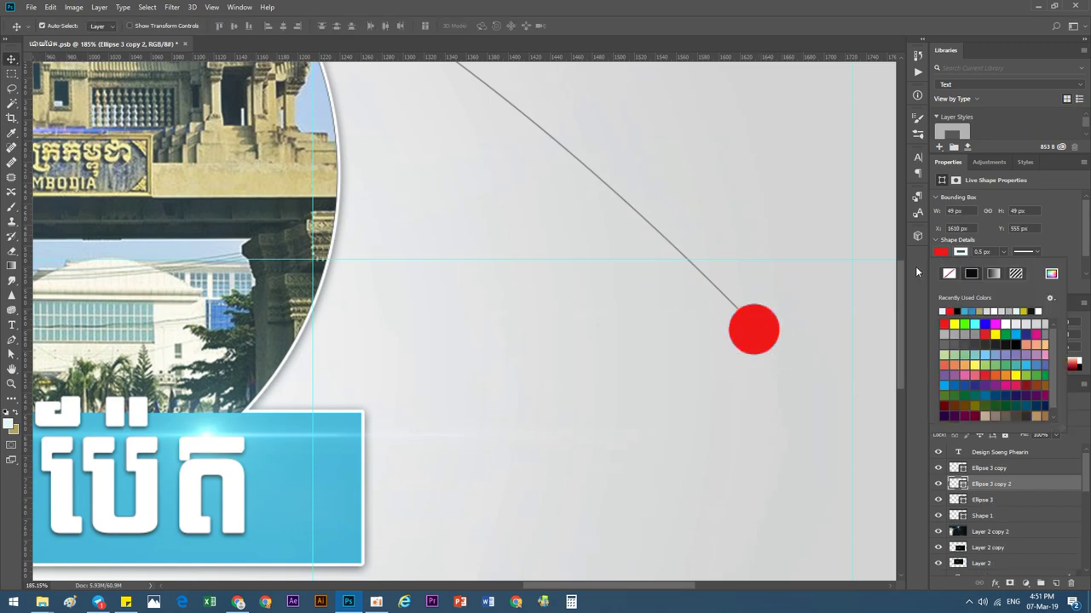
click(943, 275)
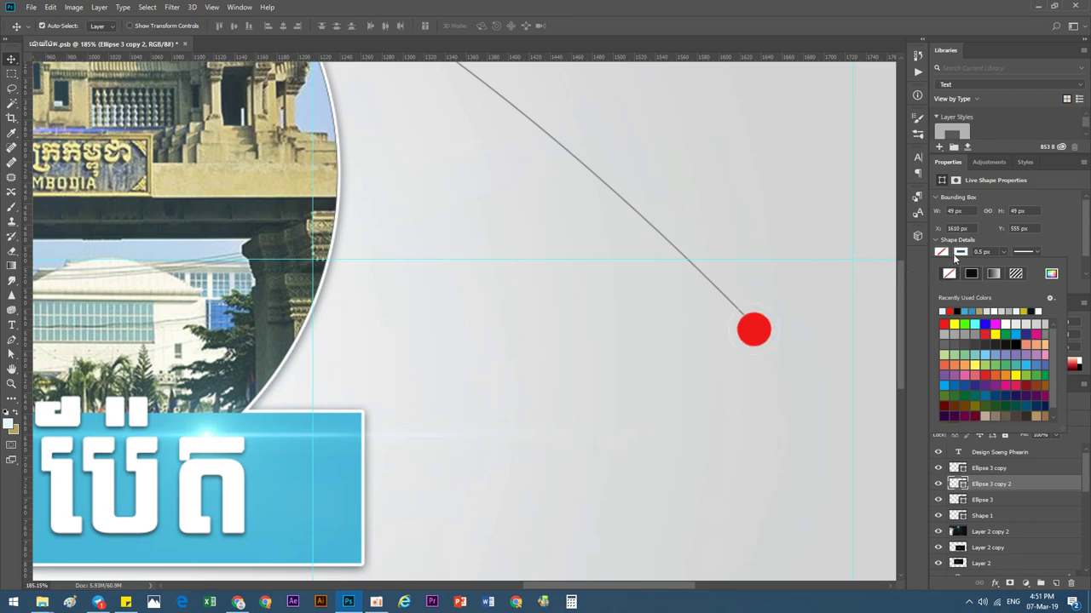
click(961, 254)
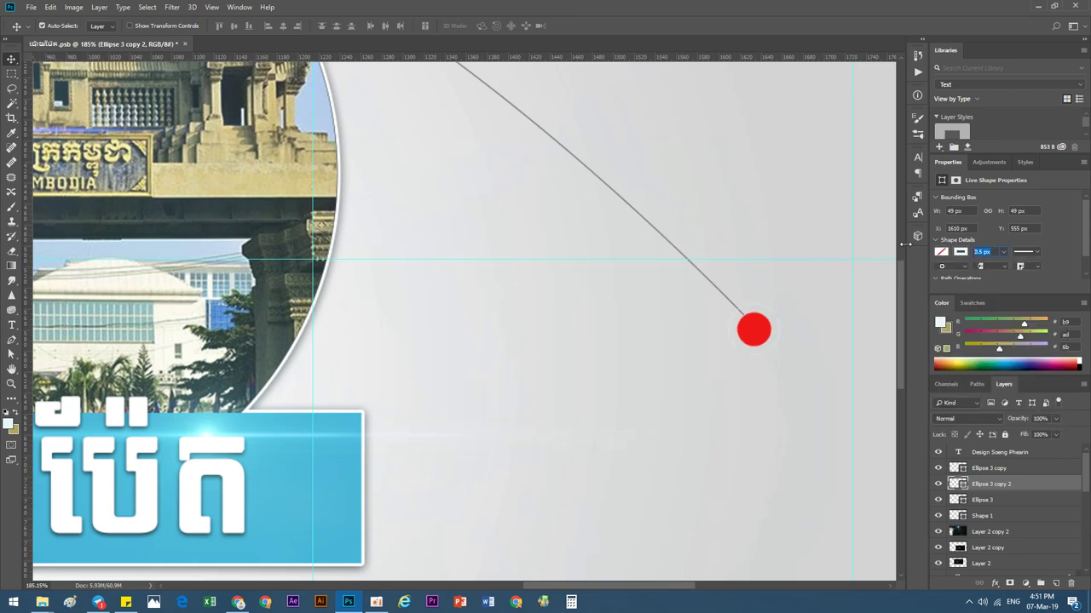
text(3)
Duplicate the left red dot, enlarge the copy around it, and remove its fill.
click(529, 308)
key(ctrl+0)
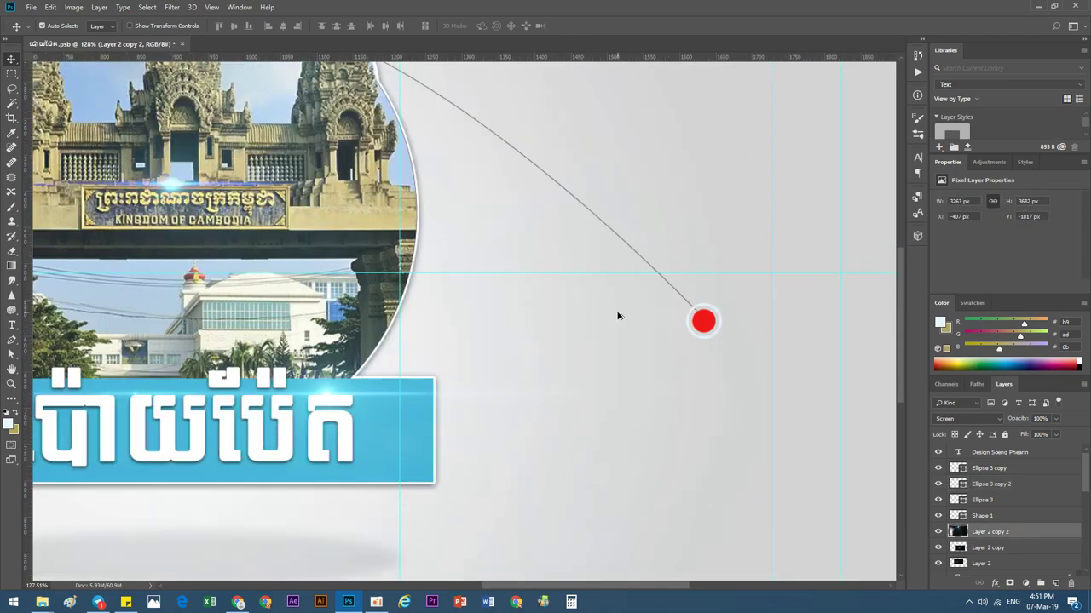
scroll(652, 328, down, 2)
scroll(165, 358, up, 3)
scroll(180, 362, up, 3)
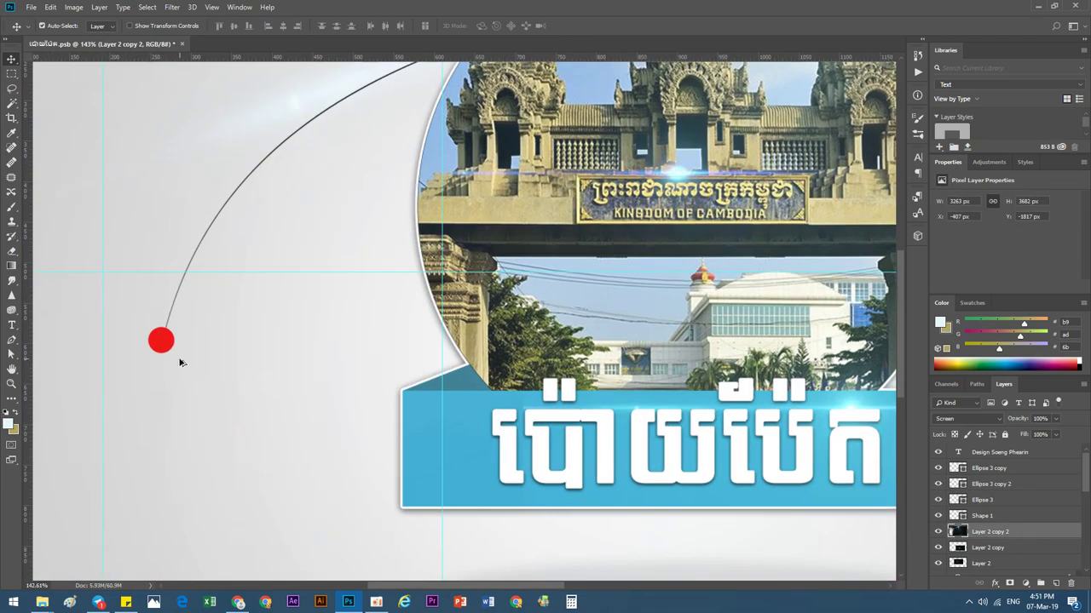
click(160, 348)
key(ctrl+j)
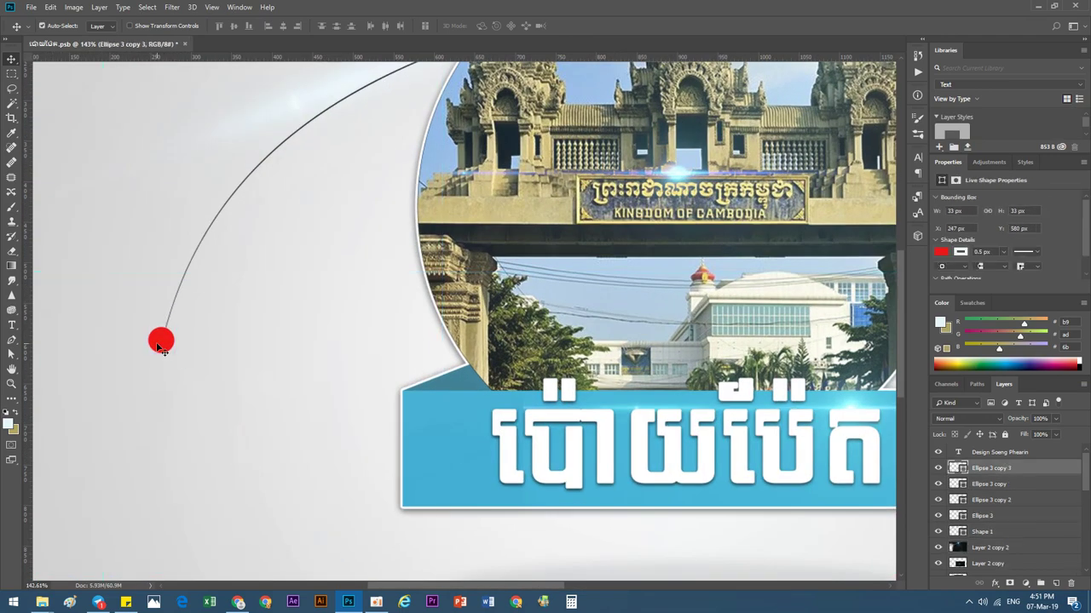
key(ctrl+t)
drag(178, 357, 182, 361)
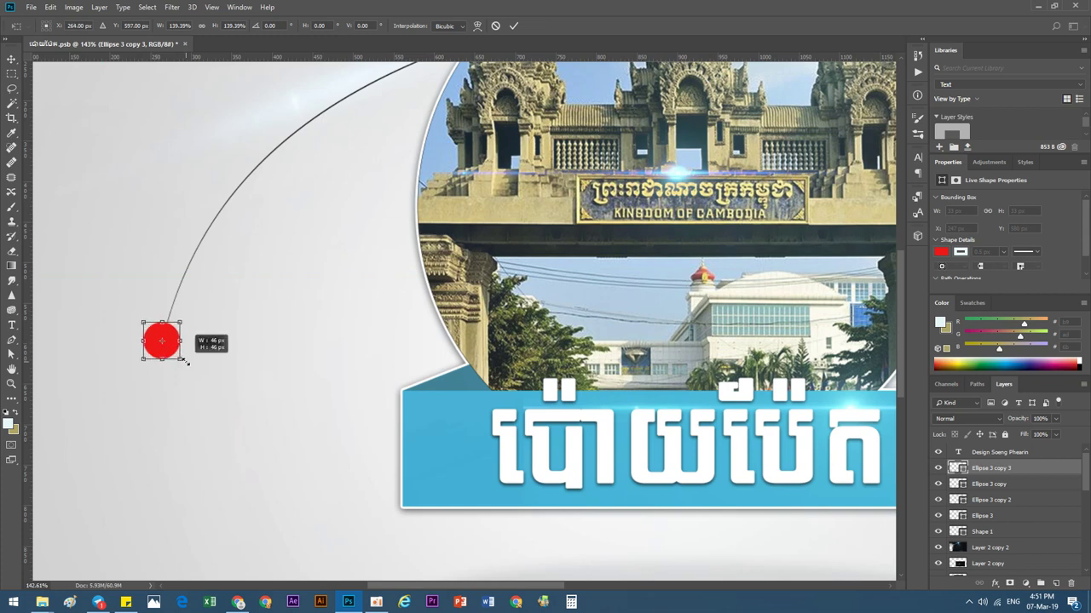
key(Return)
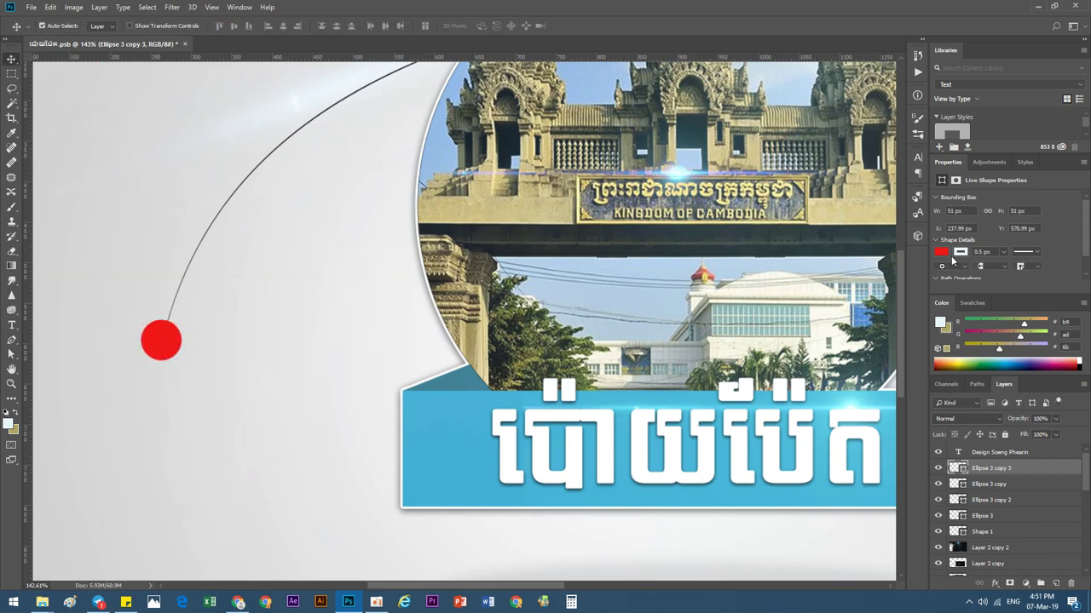
click(941, 252)
click(950, 273)
click(960, 252)
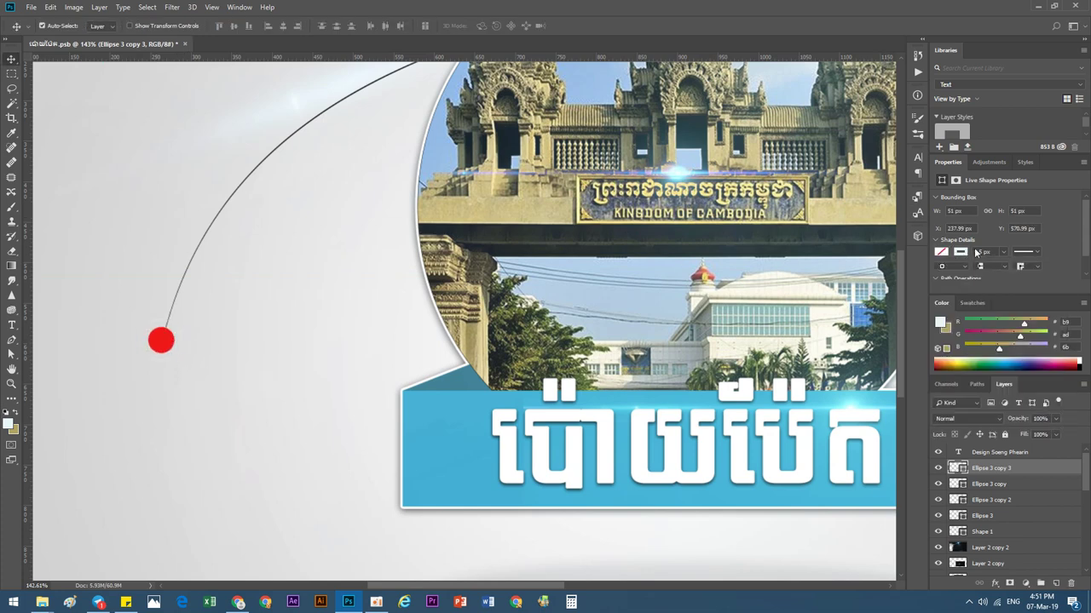
text(3.5)
Commit the ring's outline width and place the airplane image from the FOREST folder onto the banner.
key(Return)
click(206, 318)
scroll(256, 341, down, 3)
scroll(315, 374, down, 2)
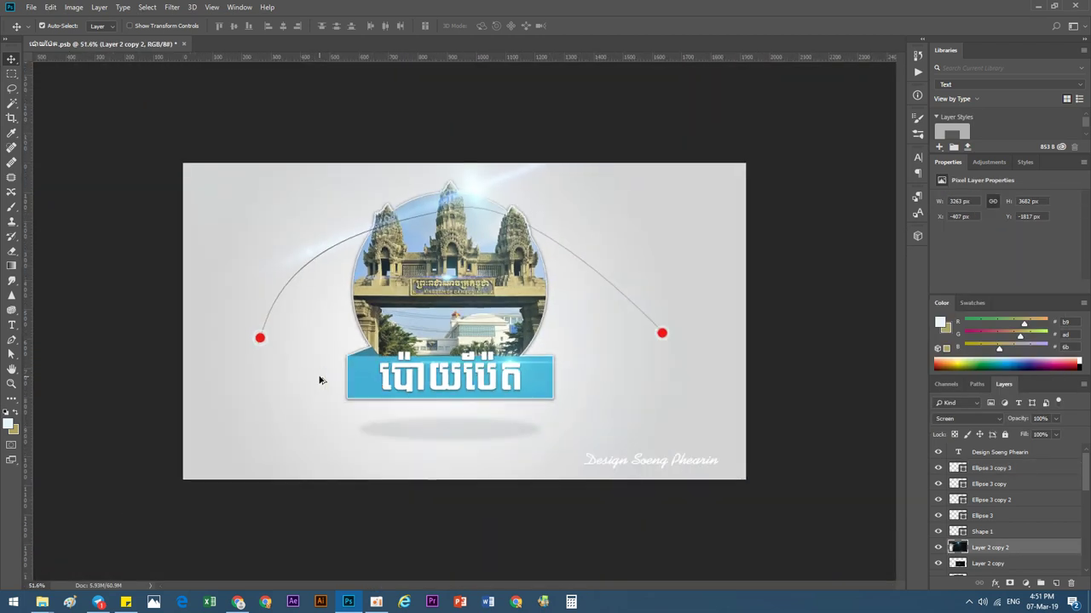
mouse_move(42, 603)
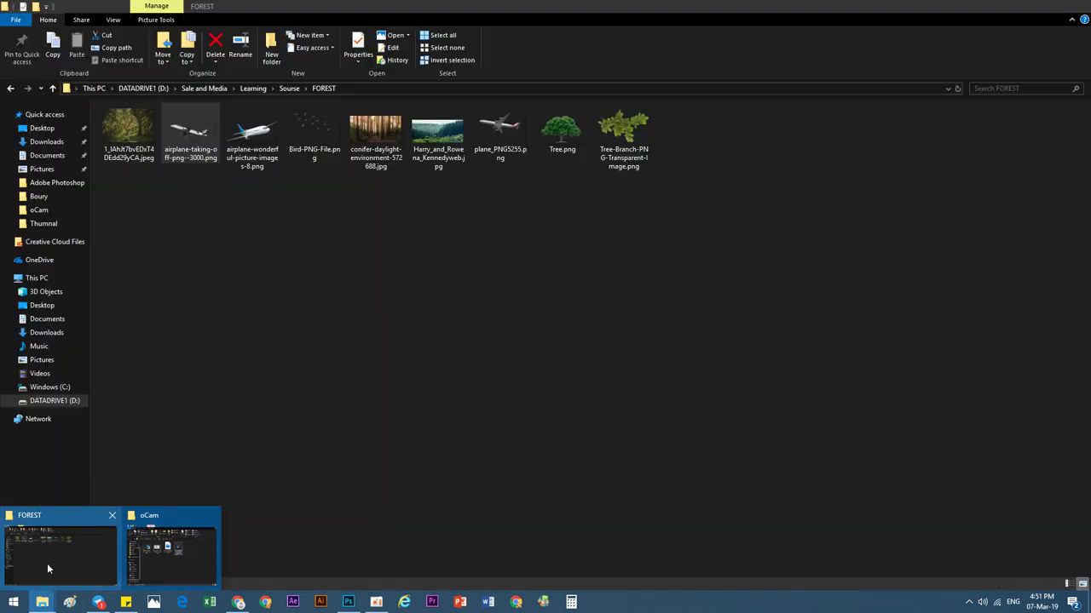
click(47, 563)
drag(189, 134, 346, 590)
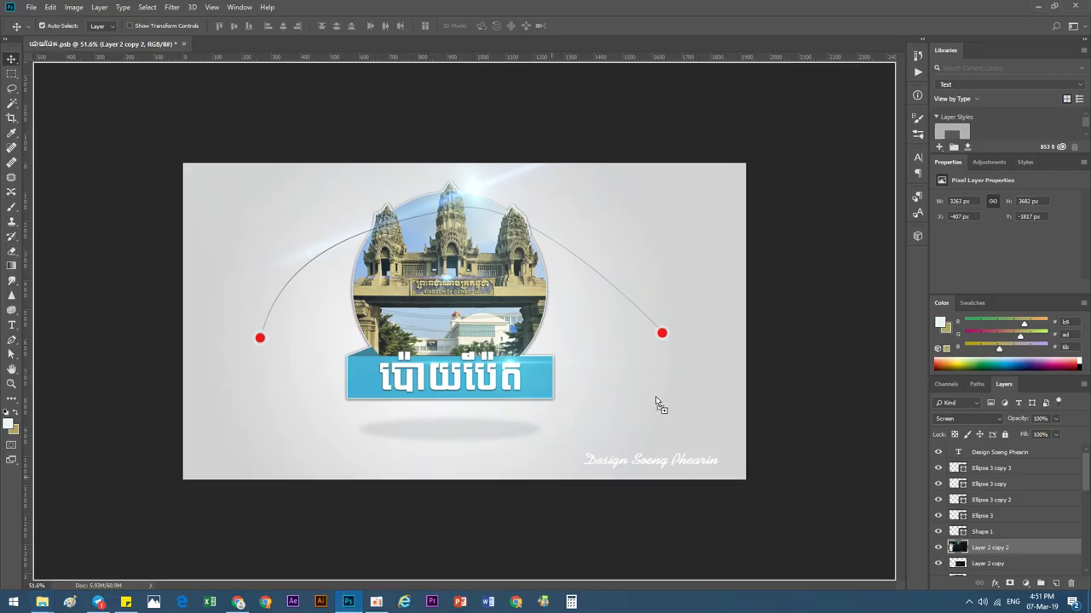
drag(346, 590, 600, 398)
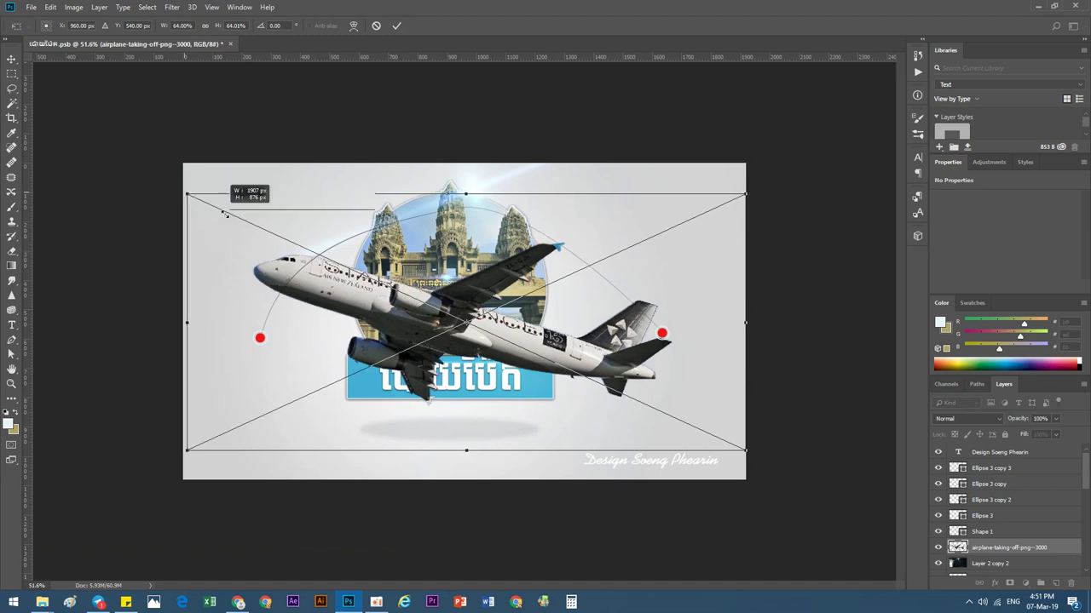
drag(184, 193, 303, 245)
key(Return)
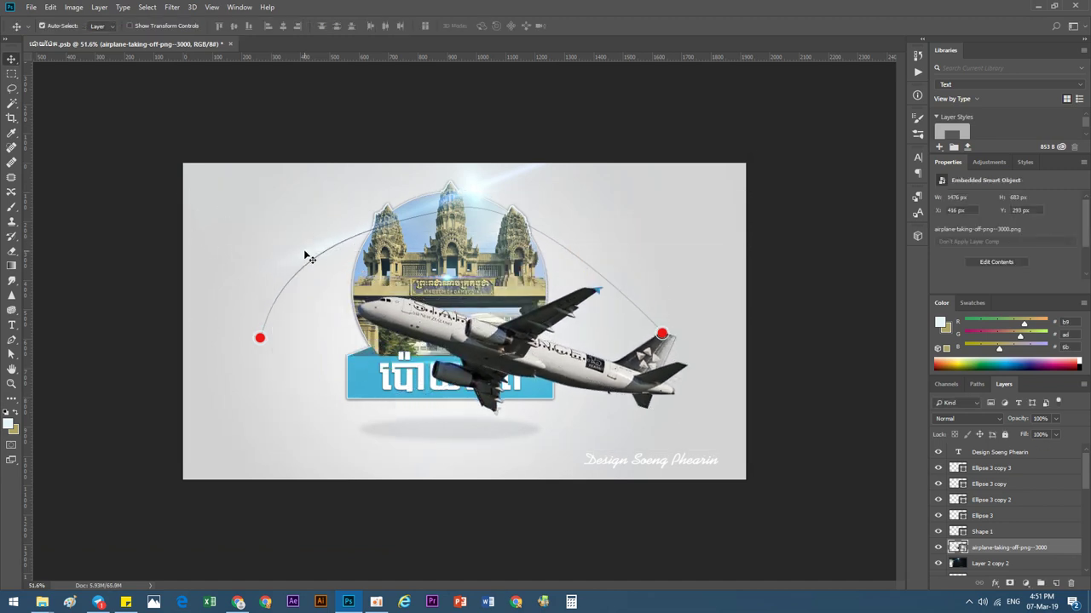
Scale the airplane to about 30% and tilt it about 9.87° beside the curve's right end.
key(ctrl+t)
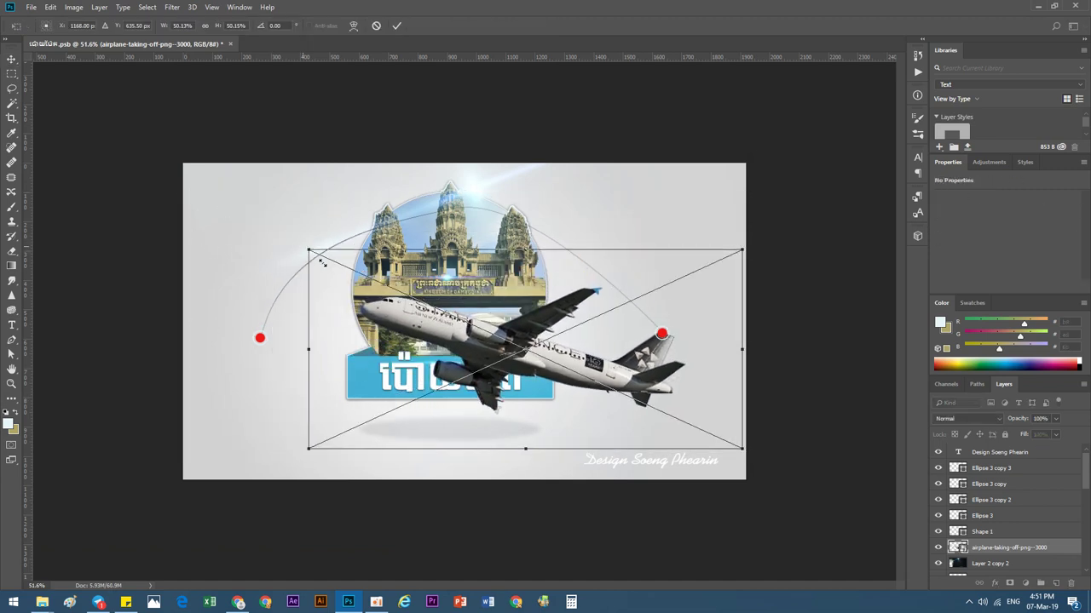
drag(303, 246, 403, 297)
drag(528, 349, 571, 285)
mouse_move(711, 358)
mouse_down()
mouse_move(695, 418)
mouse_move(738, 340)
mouse_up()
drag(491, 260, 523, 333)
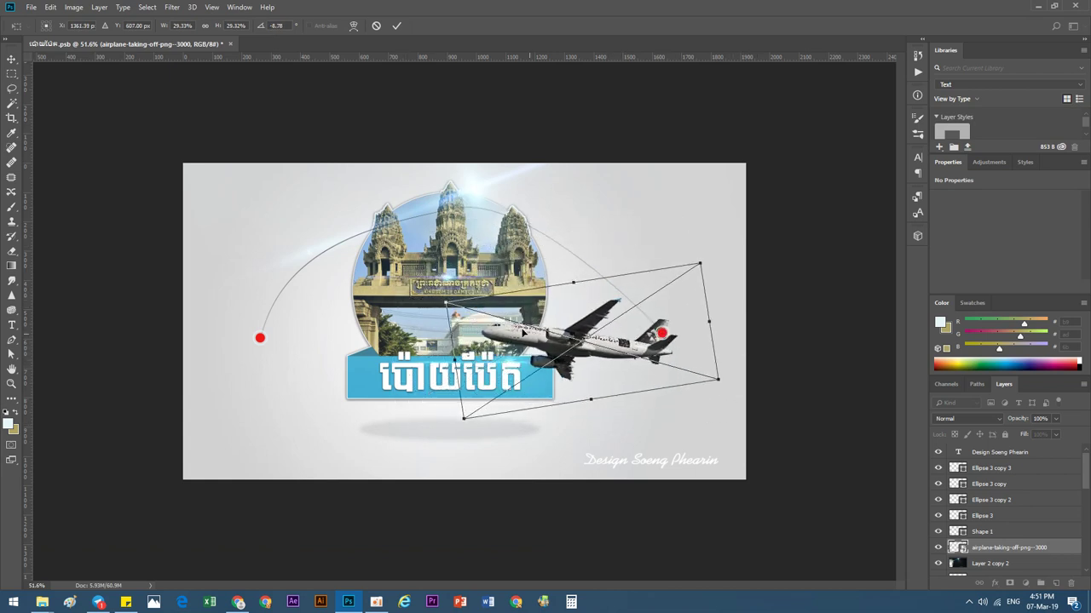
mouse_move(737, 411)
mouse_down()
mouse_move(693, 417)
mouse_move(669, 375)
mouse_up()
drag(609, 337, 660, 277)
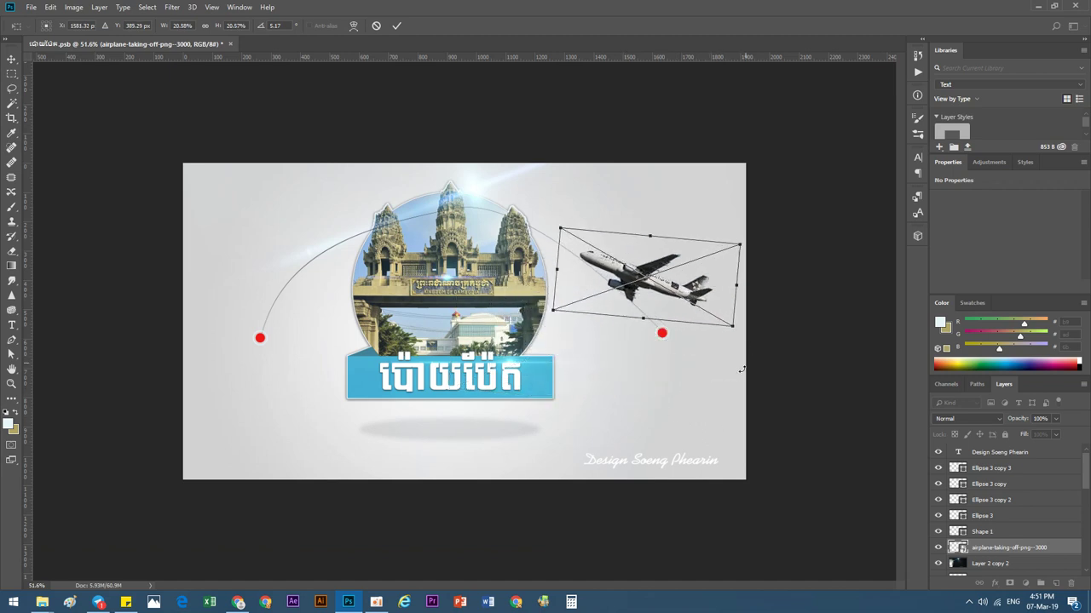
drag(741, 369, 706, 378)
drag(707, 316, 688, 317)
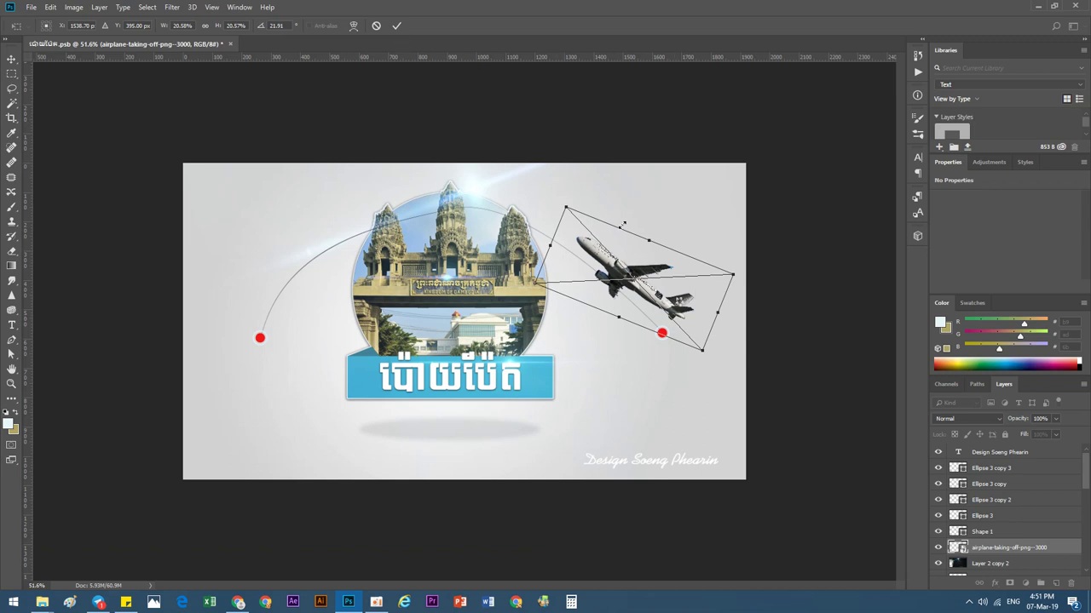
drag(623, 224, 635, 249)
mouse_move(718, 339)
mouse_down()
mouse_move(706, 322)
mouse_move(695, 330)
mouse_move(758, 366)
mouse_up()
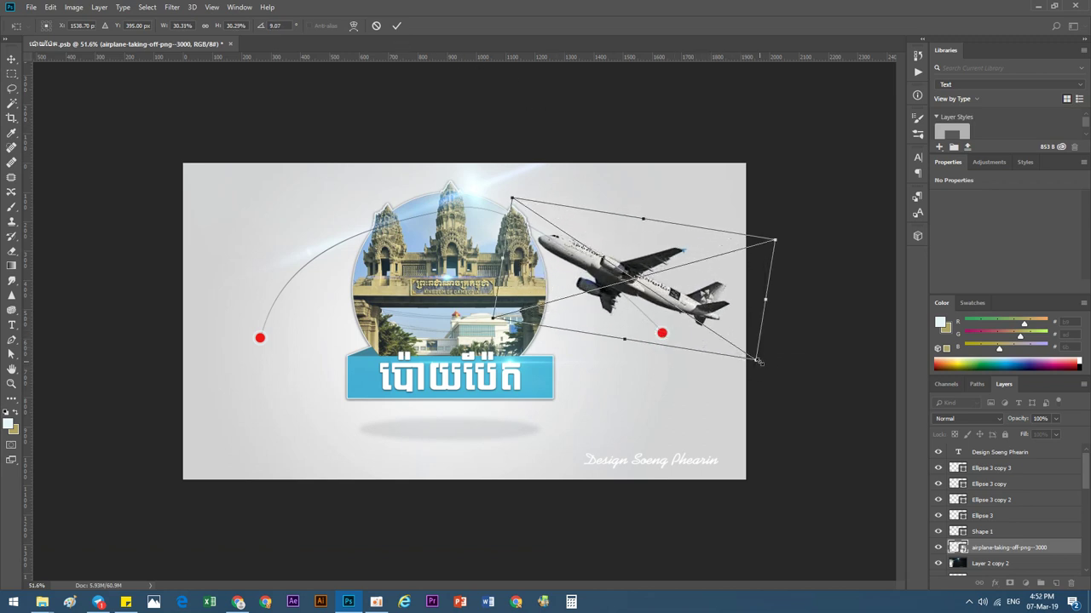
drag(704, 294, 699, 302)
Commit the airplane transform, bring its layer to the top, and nudge it up slightly.
click(396, 26)
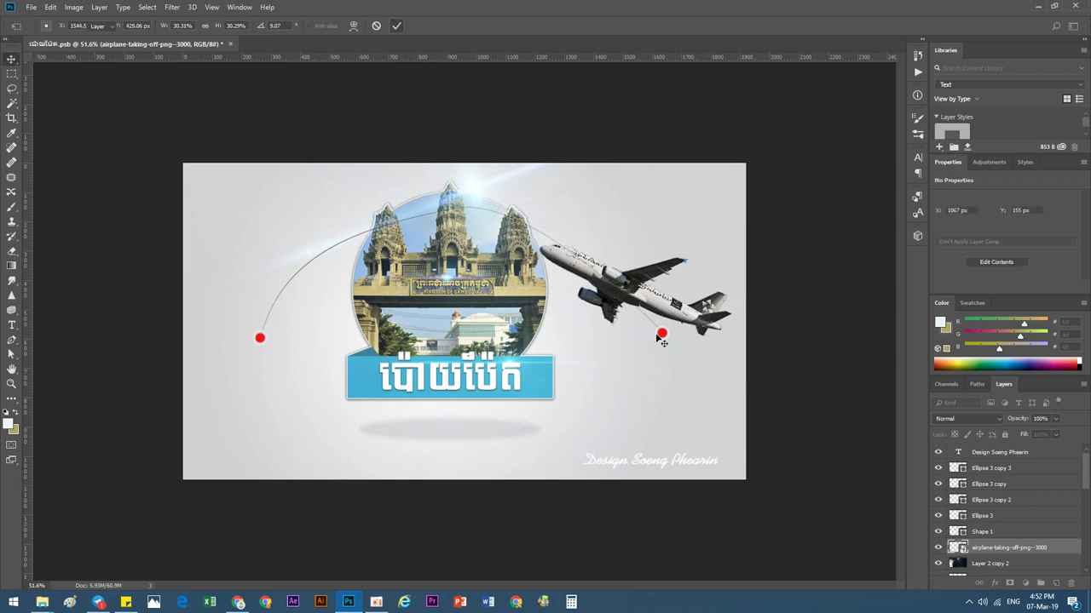
scroll(728, 351, up, 1)
click(300, 270)
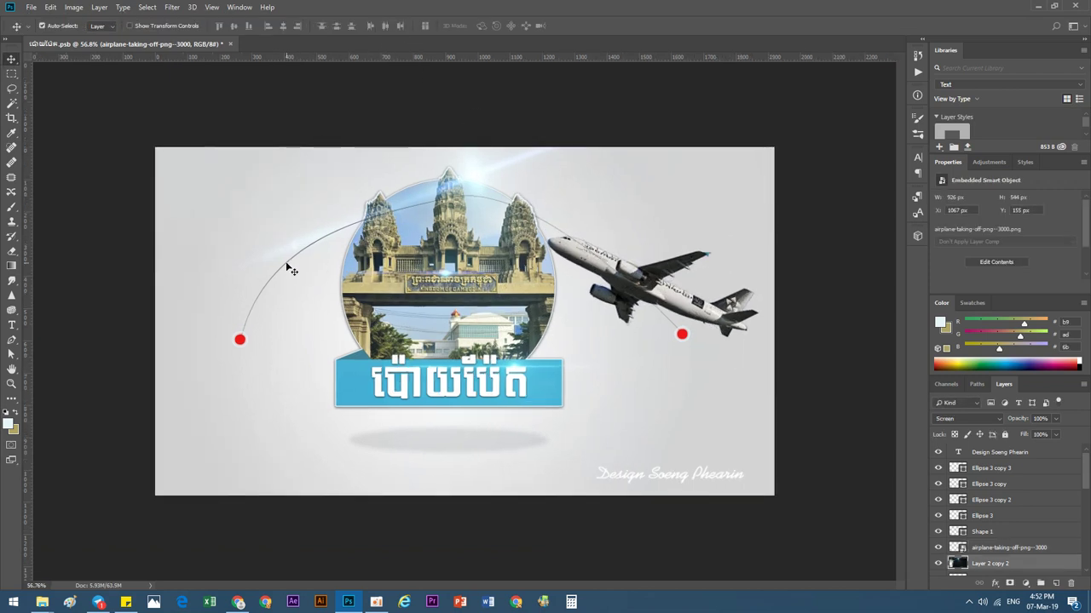
click(982, 549)
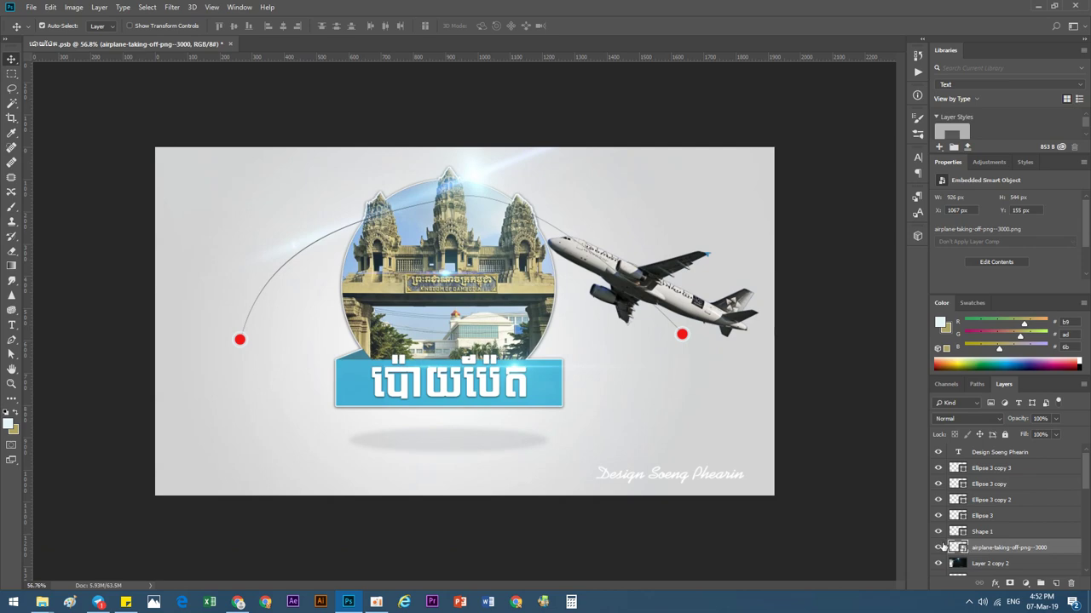
click(938, 547)
scroll(580, 260, up, 4)
scroll(579, 259, up, 4)
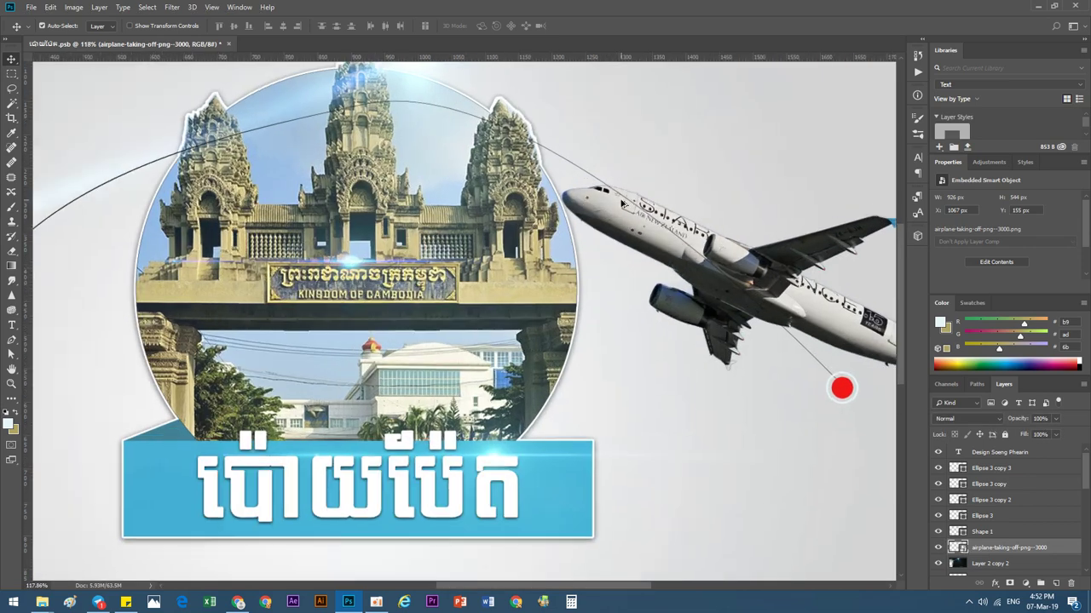
key(ctrl+shift+bracketright)
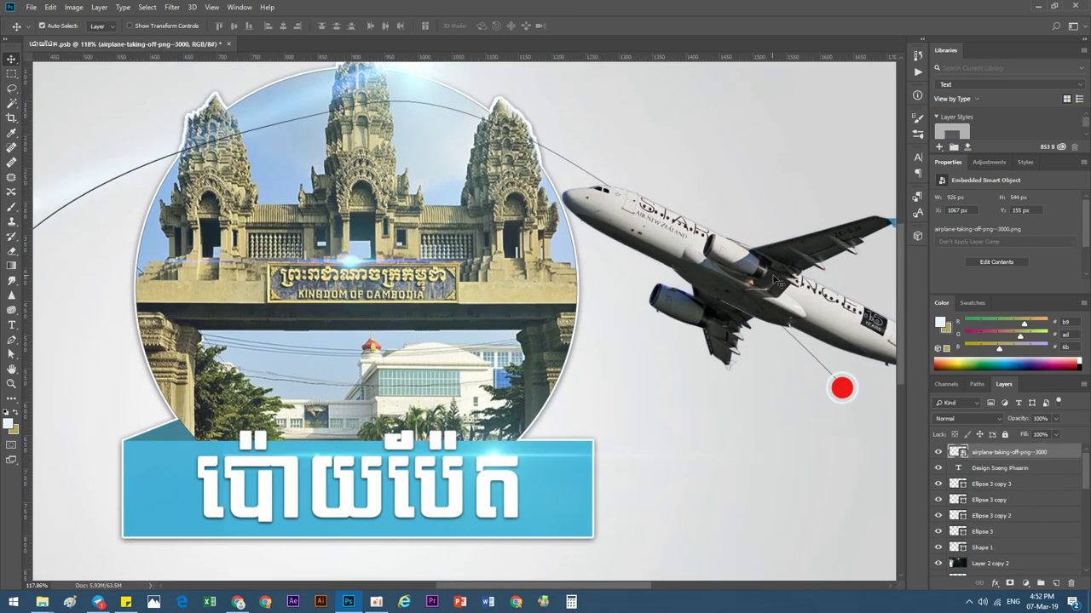
key(shift+Up)
key(shift+Up)
Rename the curved line's Shape 1 layer to Line.
scroll(66, 235, left, 1)
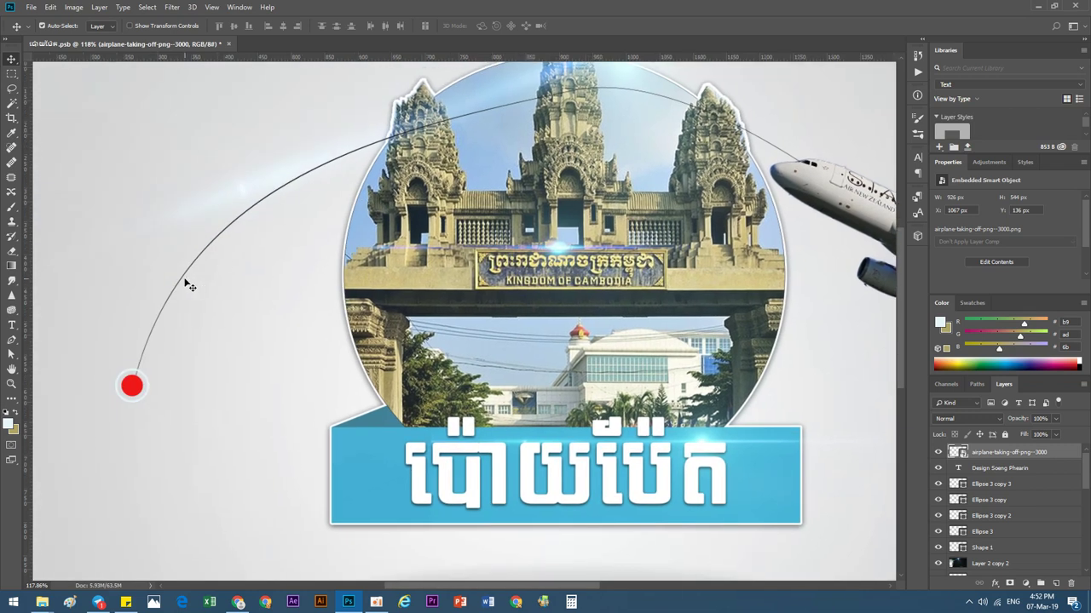
click(180, 286)
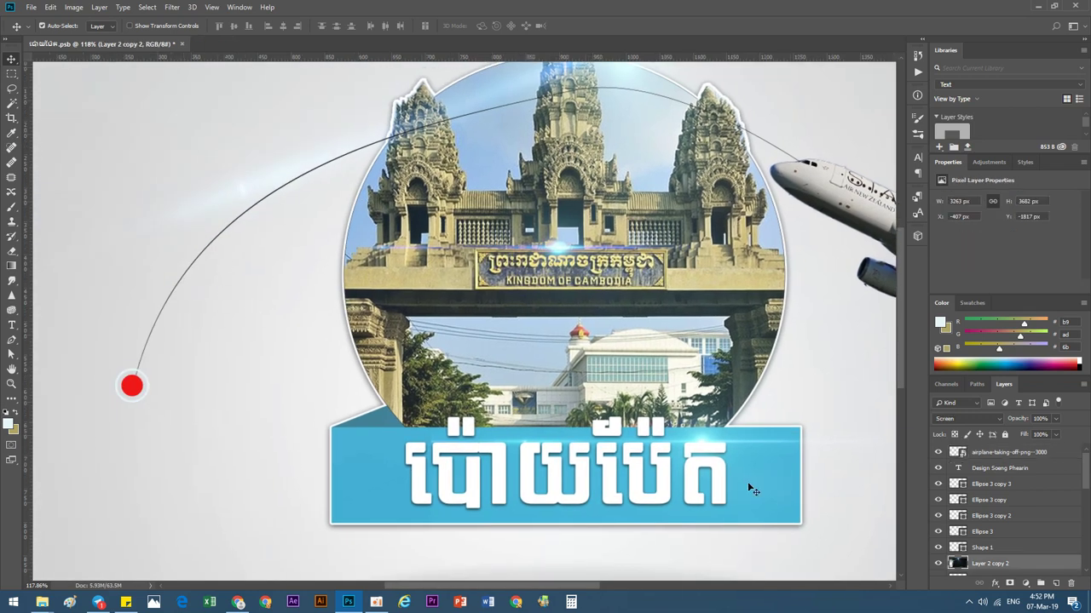
click(980, 545)
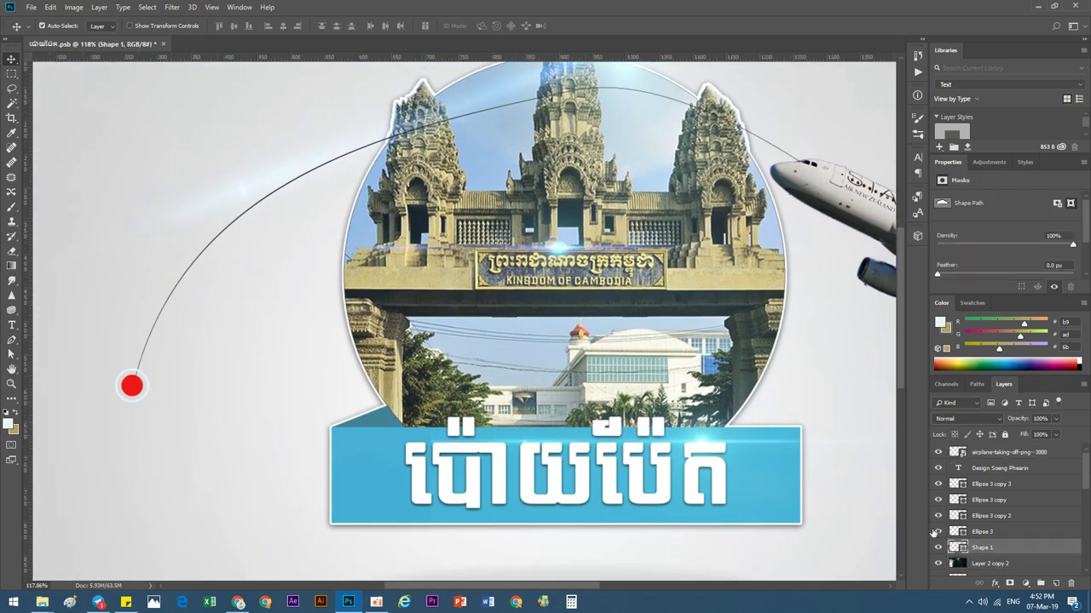
click(938, 547)
double_click(988, 548)
text(Line)
key(Return)
key(ctrl+0)
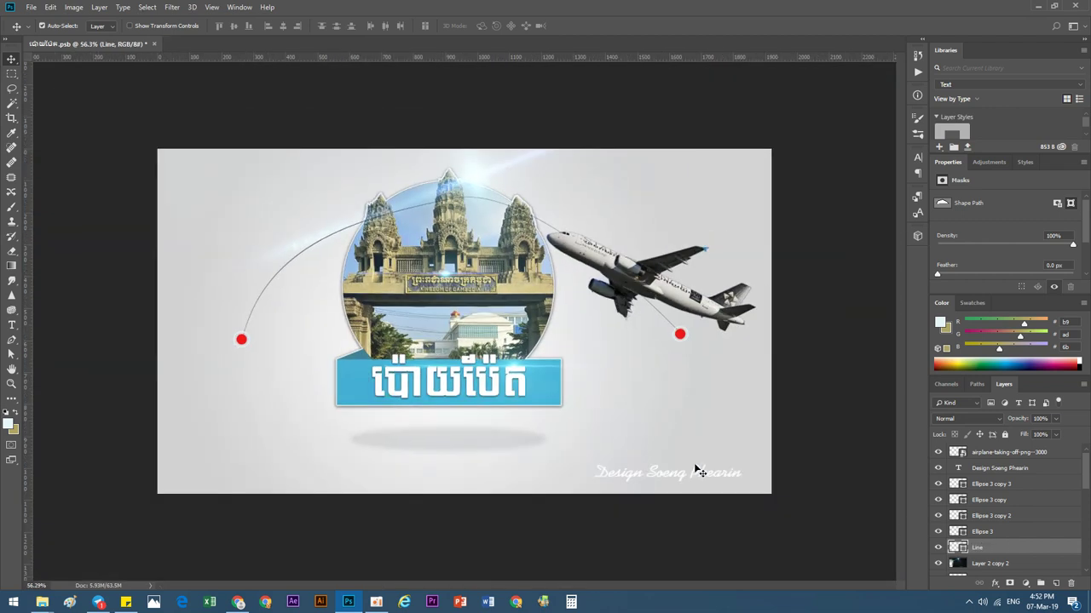
Add a Color Overlay to the Line layer using the banner's blue #1cb9da.
click(994, 582)
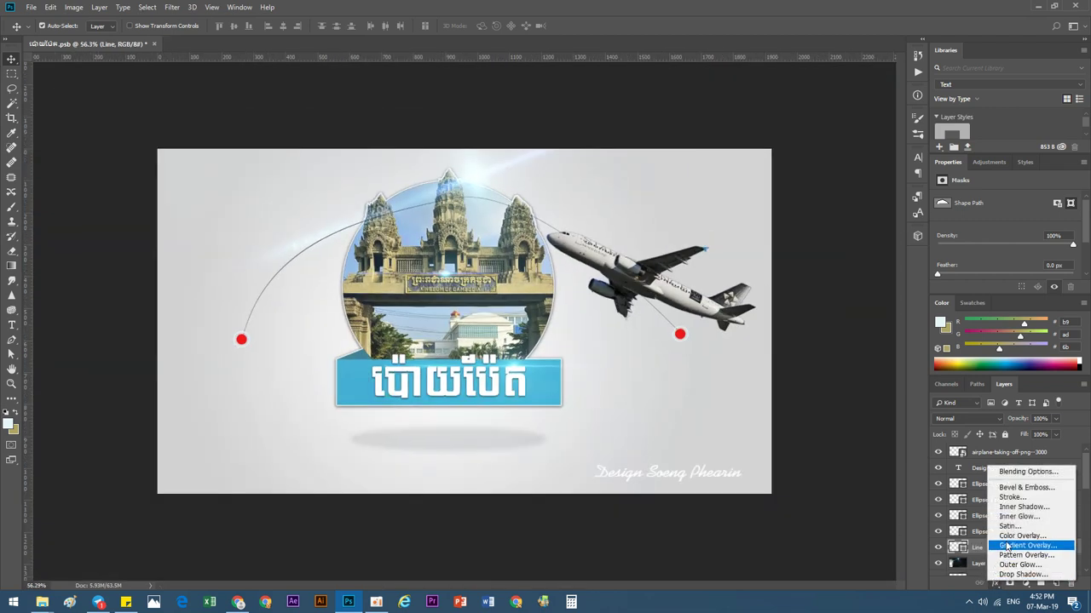
click(1010, 537)
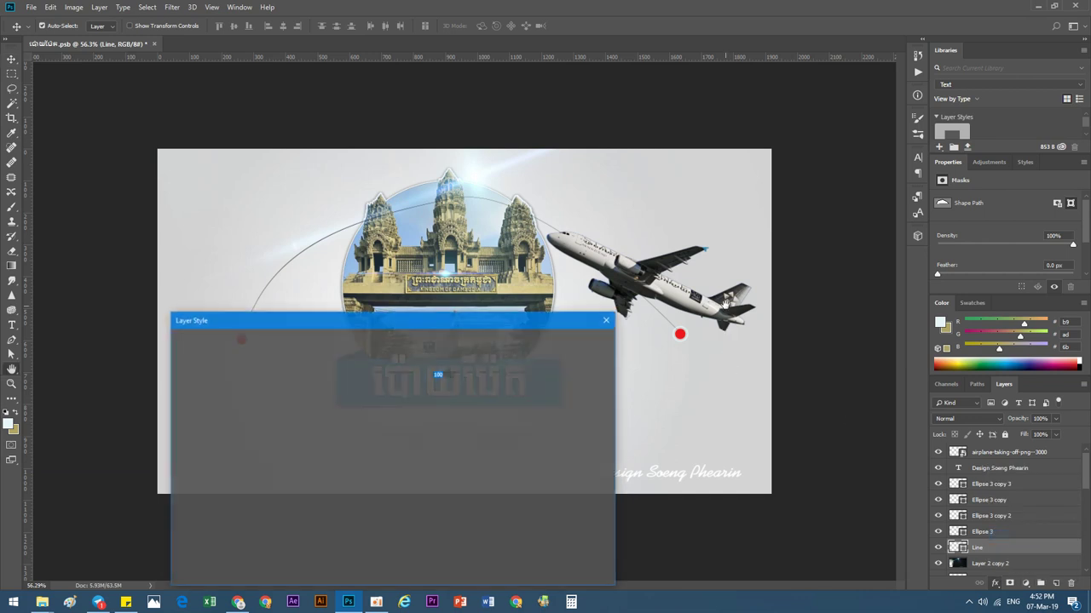
drag(477, 325, 843, 261)
click(806, 303)
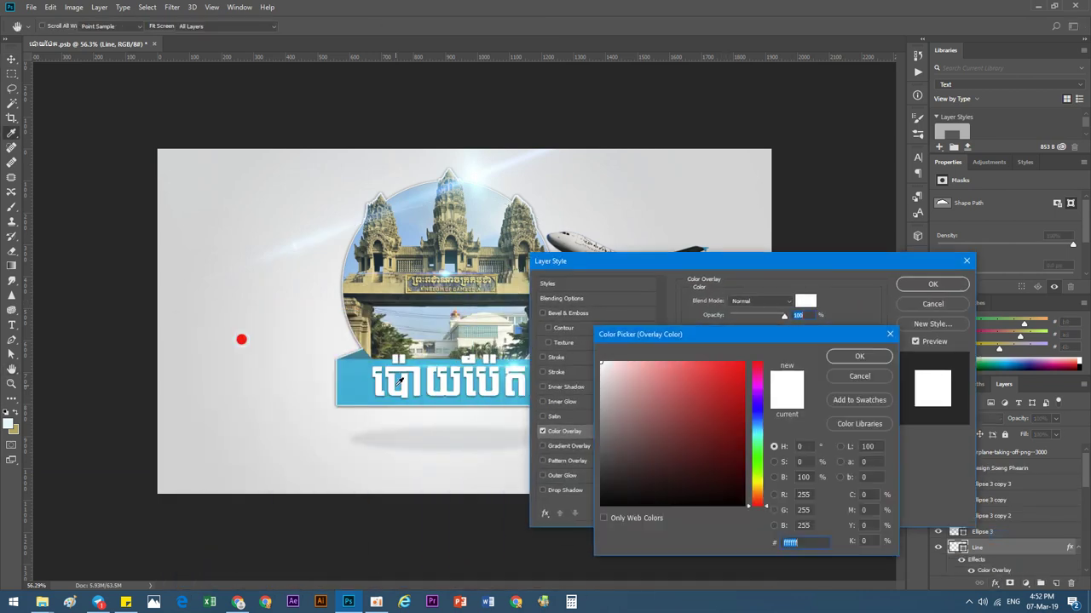
click(362, 383)
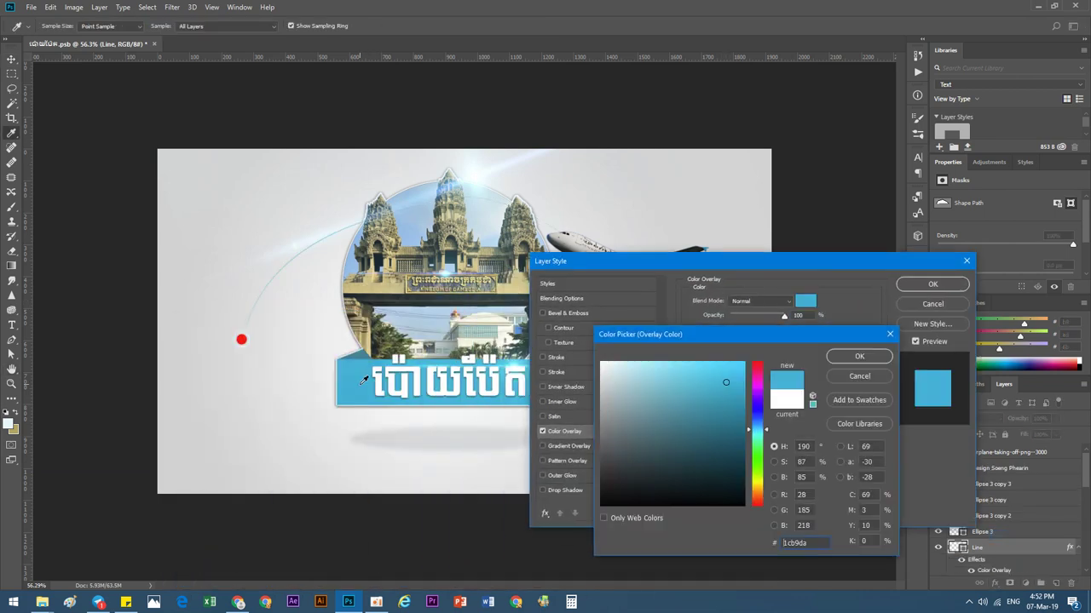
click(859, 356)
Add a matching blue 3 px Stroke to the Line layer and apply the styles.
click(576, 357)
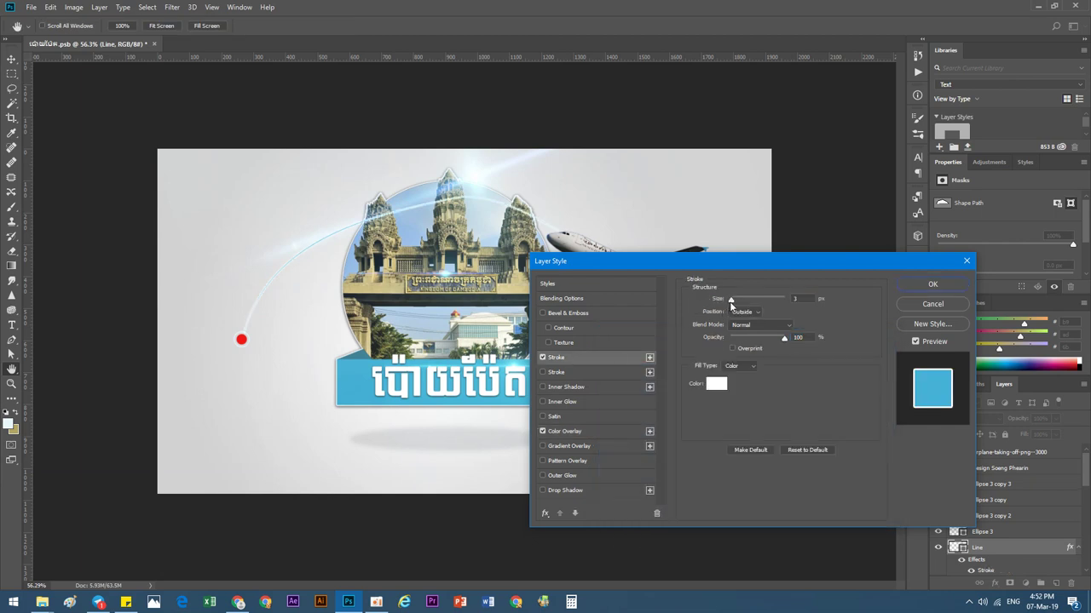
click(711, 384)
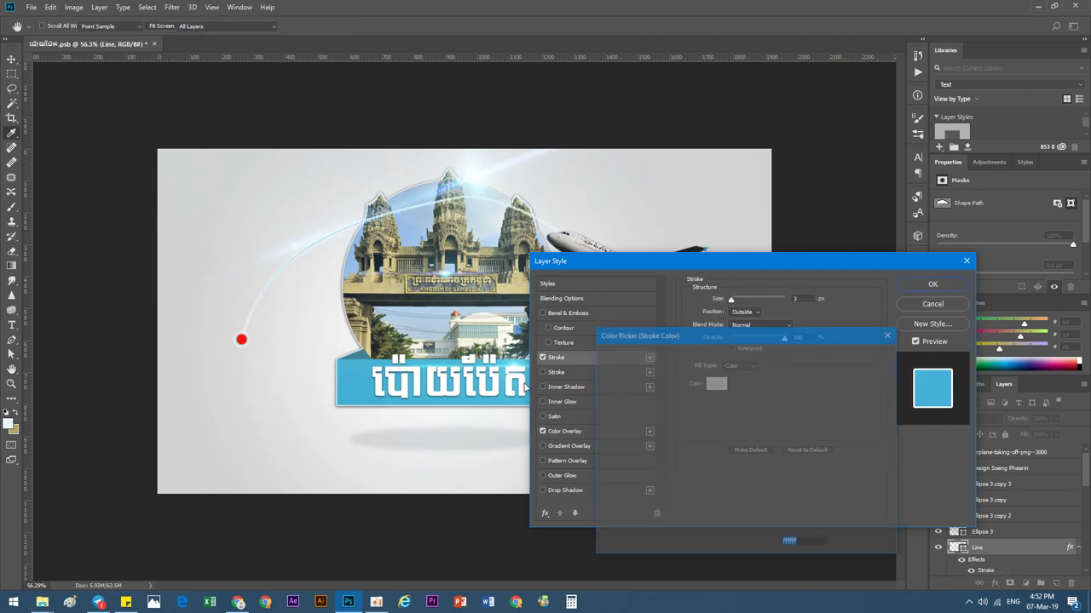
click(358, 378)
click(829, 353)
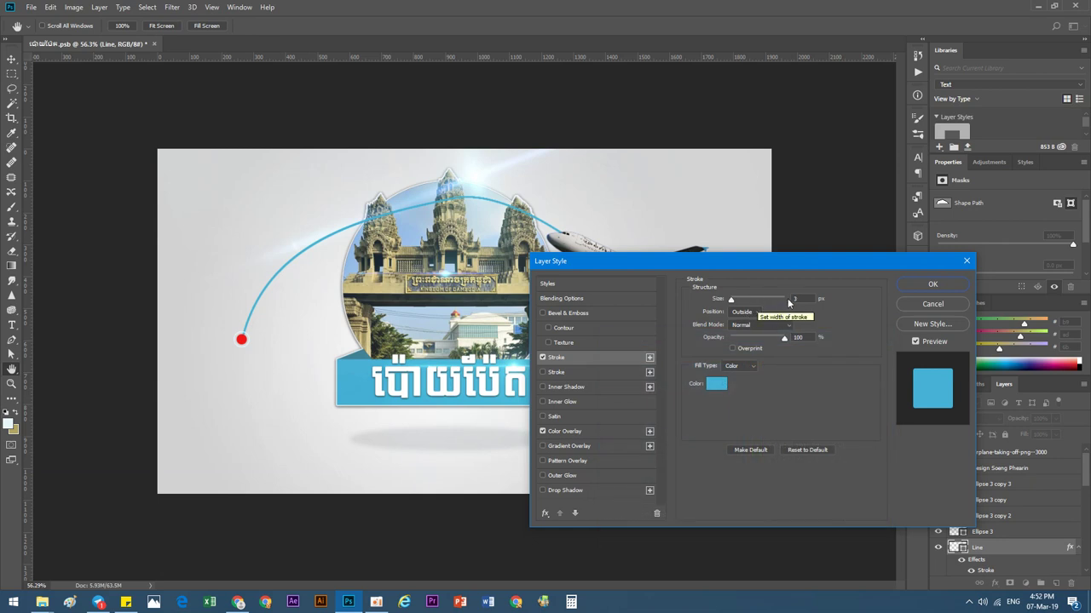
click(794, 298)
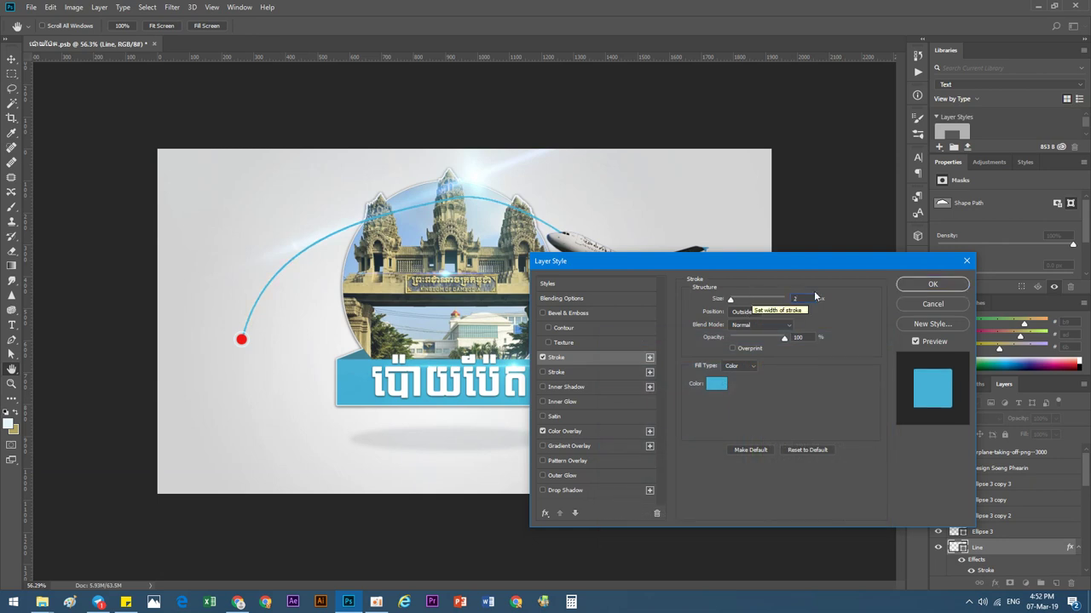
click(932, 284)
scroll(665, 322, down, 1)
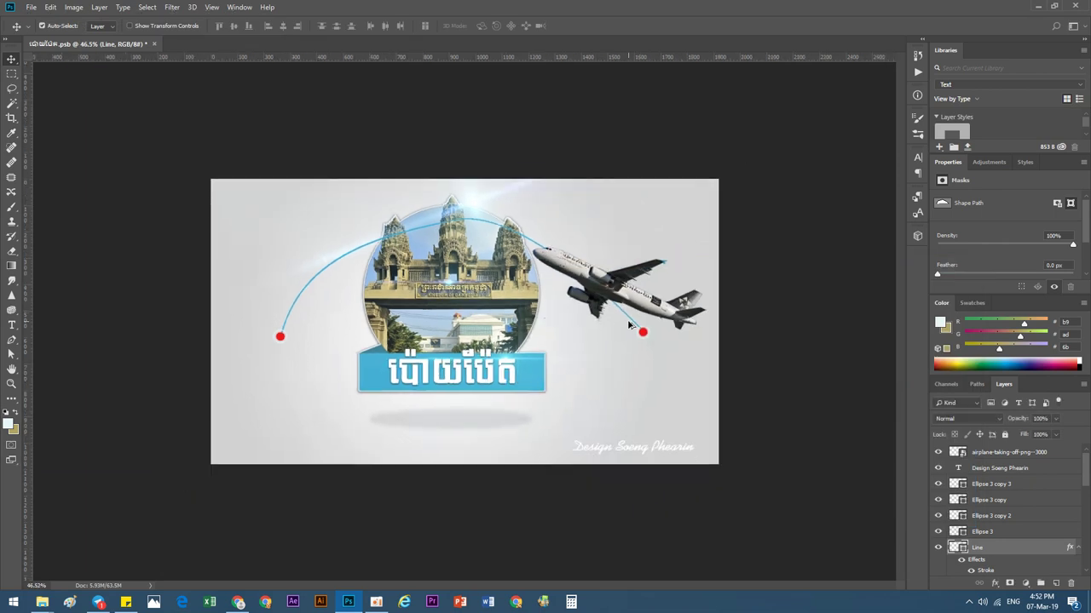
scroll(661, 289, up, 2)
Copy the signature text under the right red dot and retype it as 'Cambodia'.
click(660, 277)
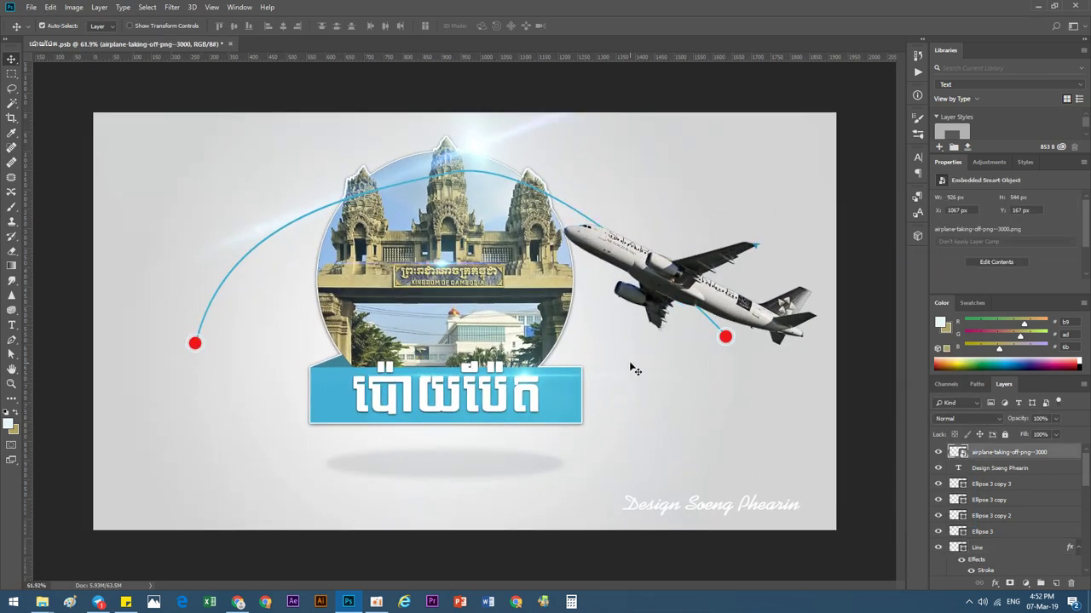
scroll(630, 365, down, 1)
mouse_move(675, 494)
mouse_down()
mouse_move(708, 423)
mouse_move(700, 345)
mouse_up()
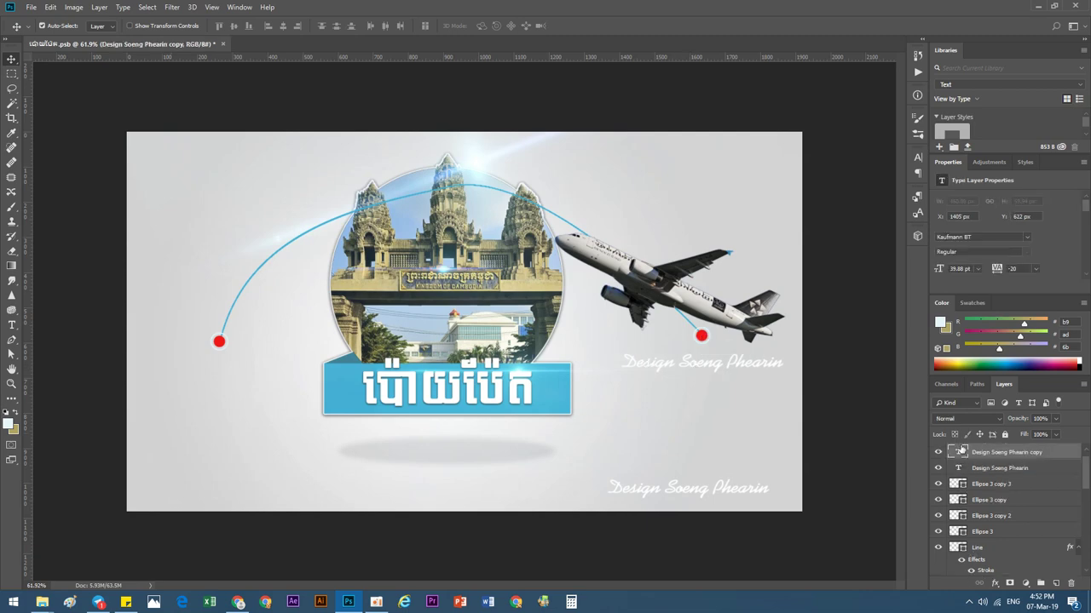
double_click(961, 449)
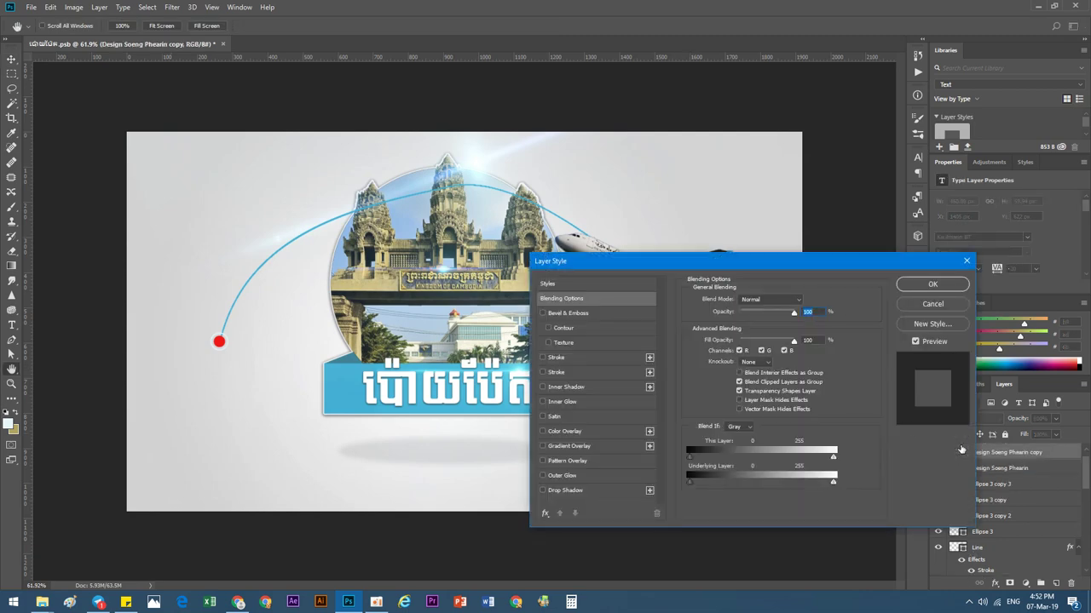
click(914, 302)
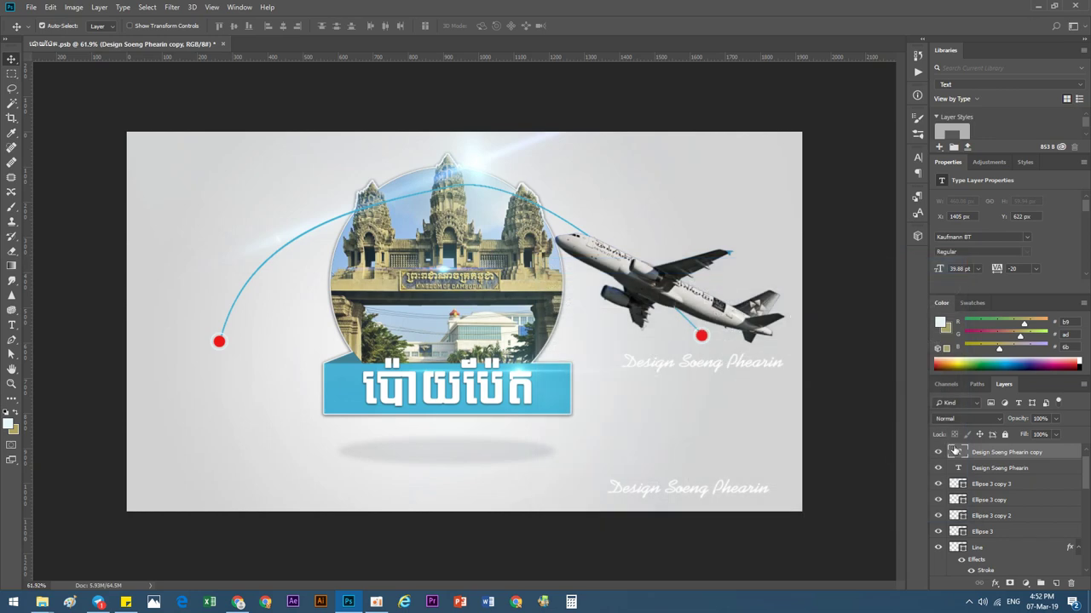
double_click(959, 453)
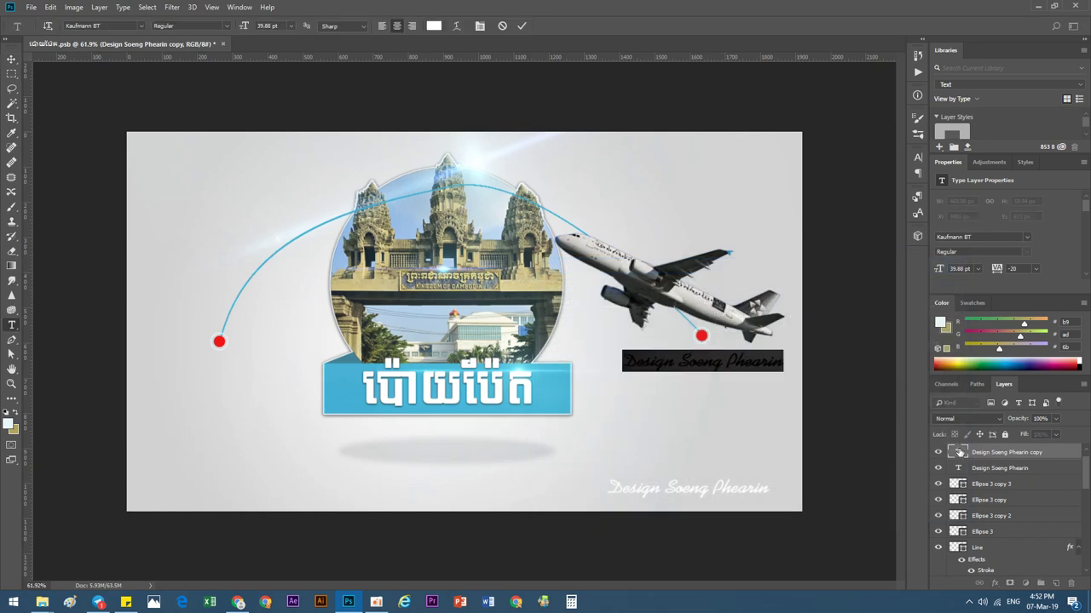
key(BackSpace)
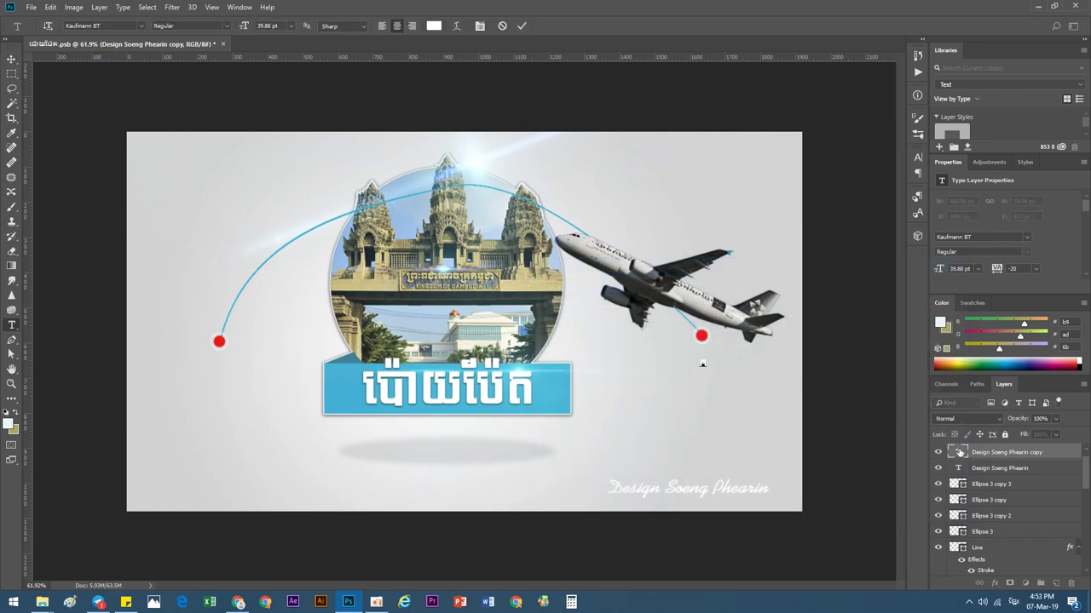
text(Ca)
text(mbodia)
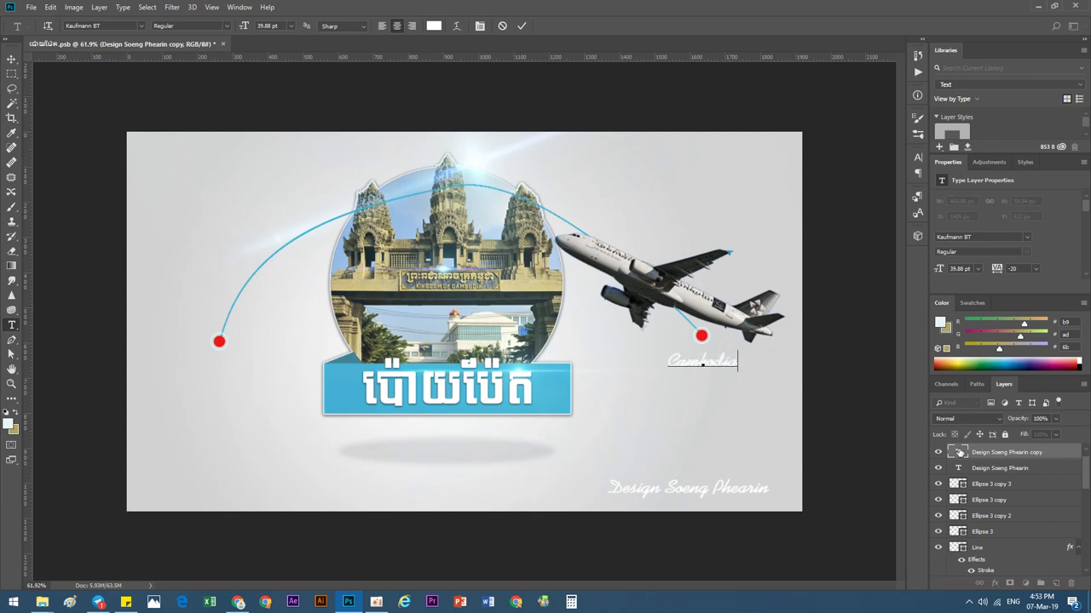
key(ctrl+Return)
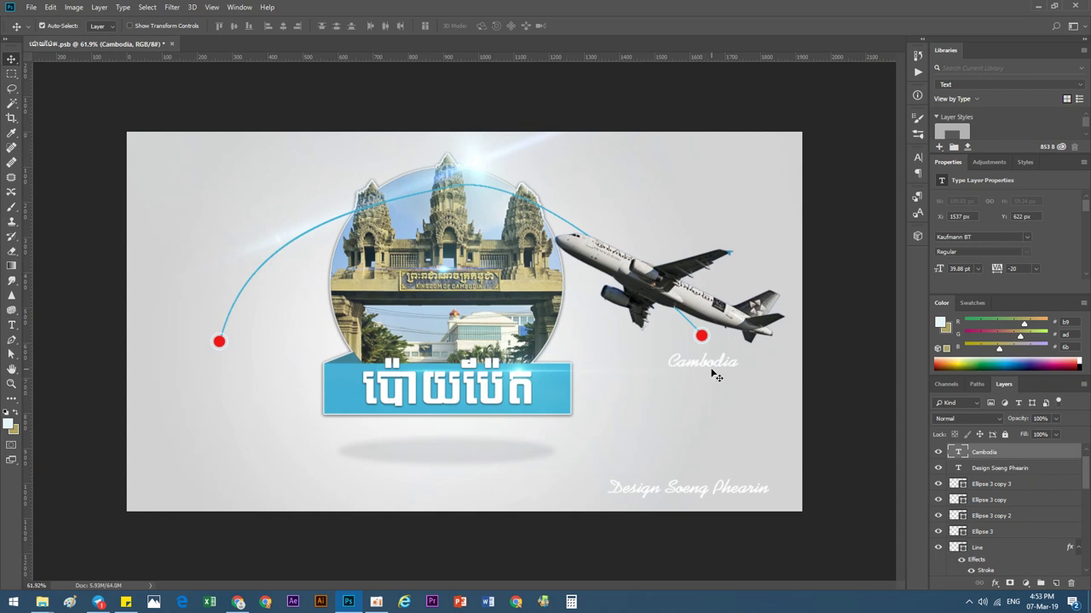
Copy the Cambodia label under the left red dot and change it to 'Thailand'.
drag(716, 377, 219, 376)
double_click(956, 452)
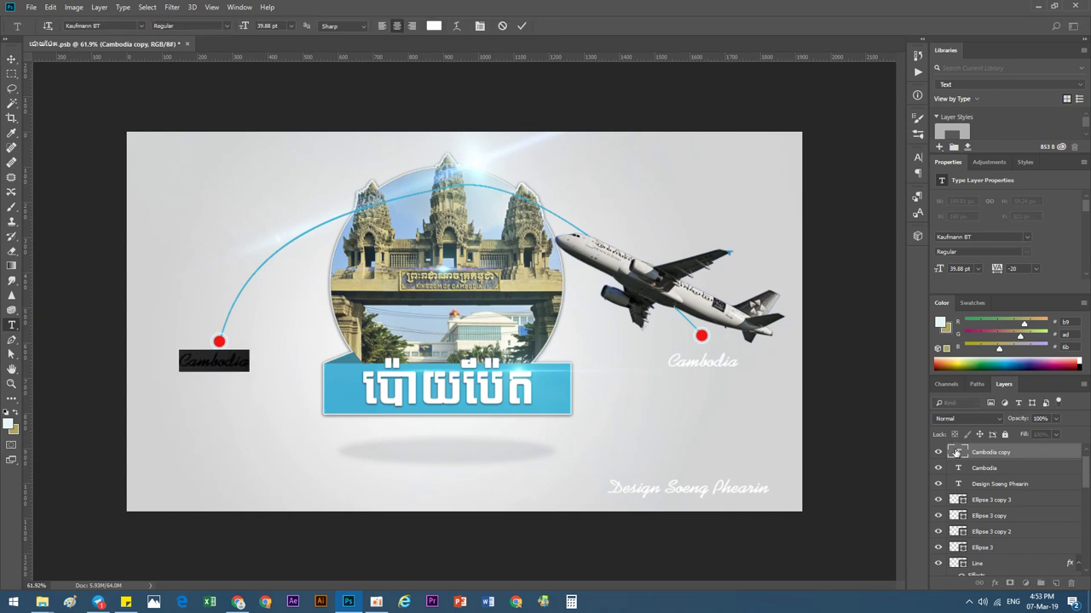
key(BackSpace)
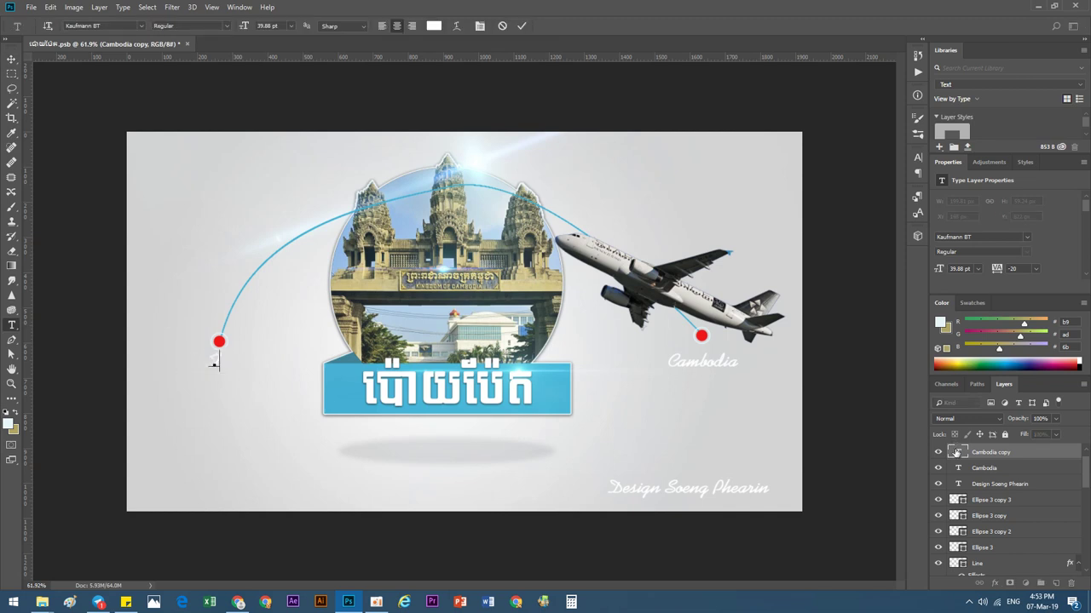
text(Thail)
text(and)
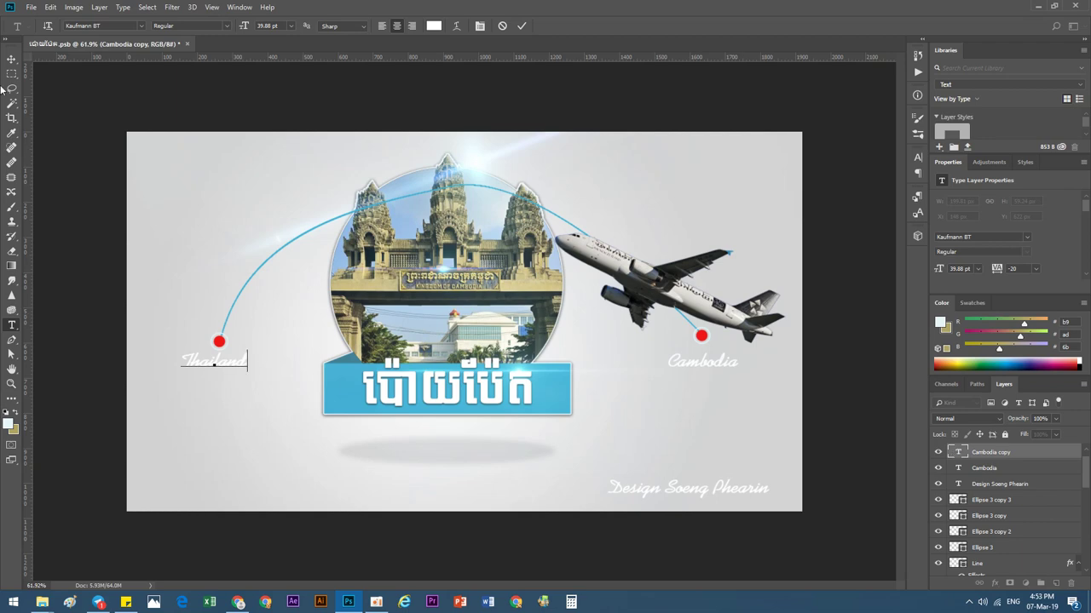
click(11, 59)
key(ctrl+0)
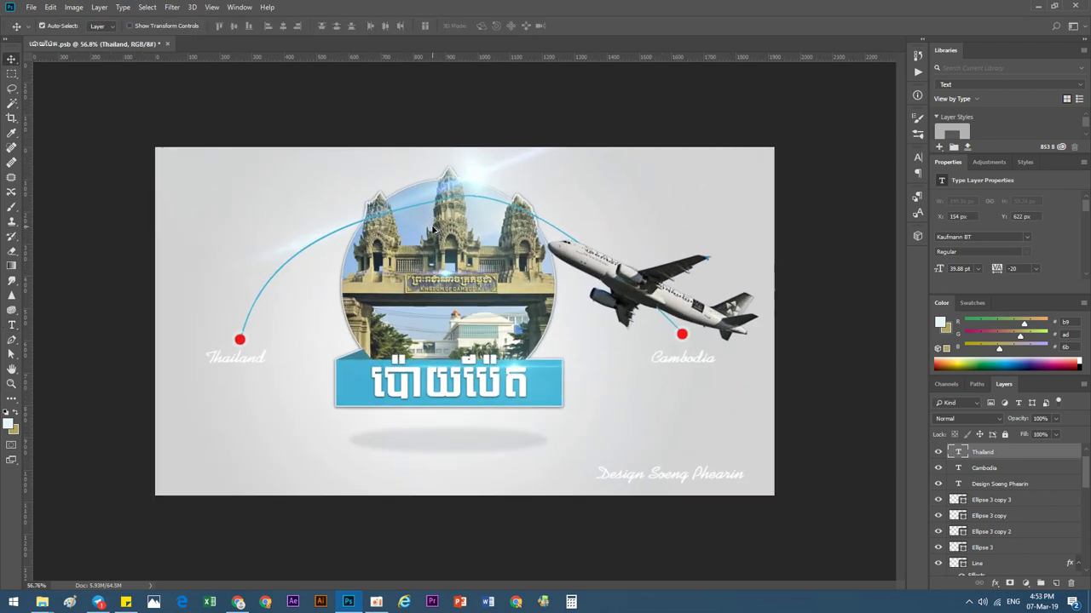
click(269, 291)
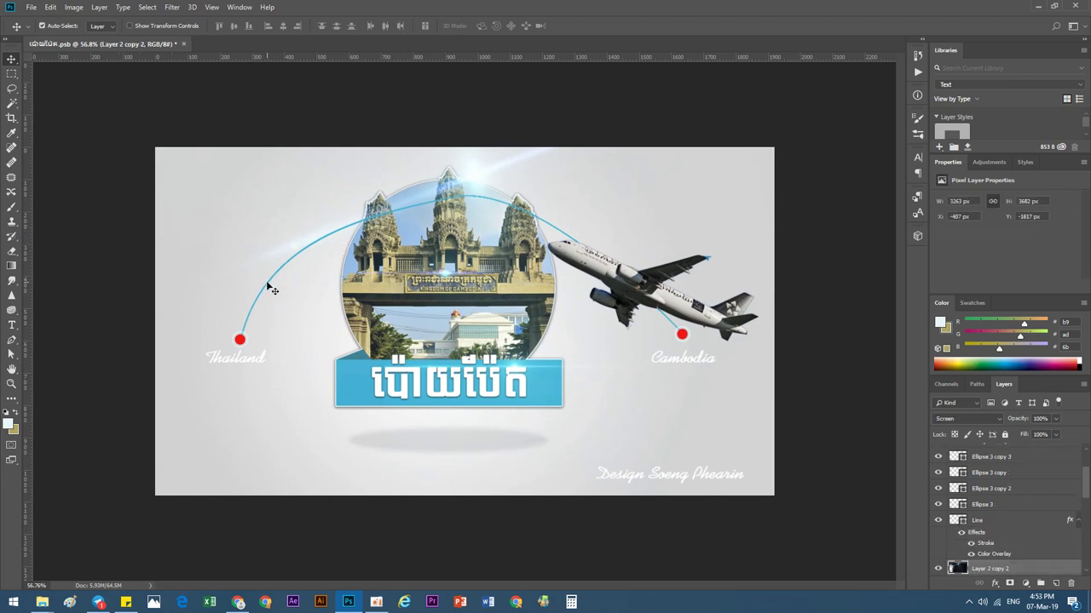
click(977, 526)
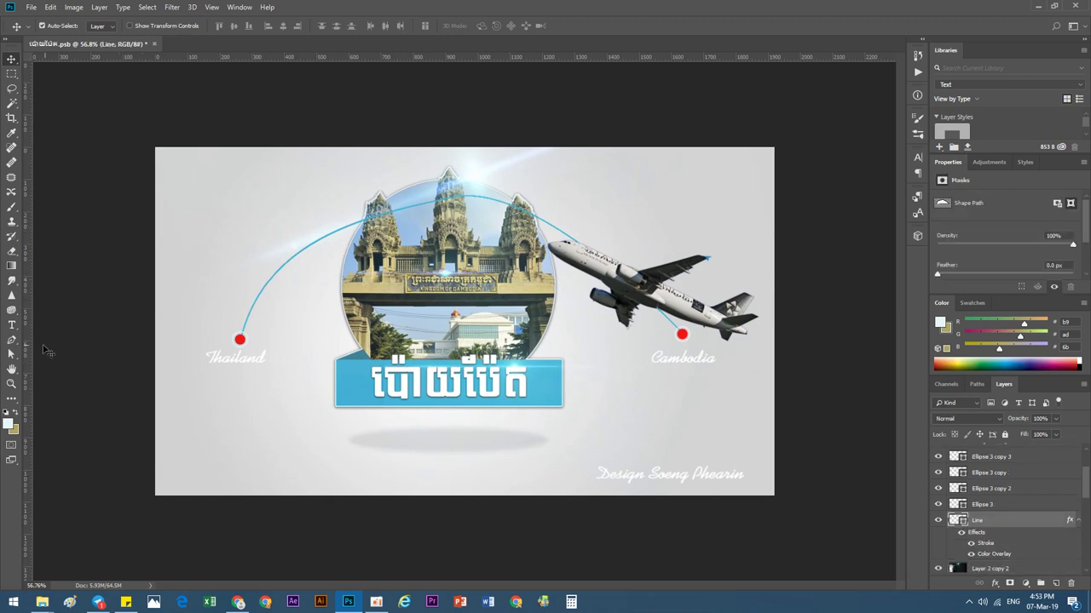
click(11, 341)
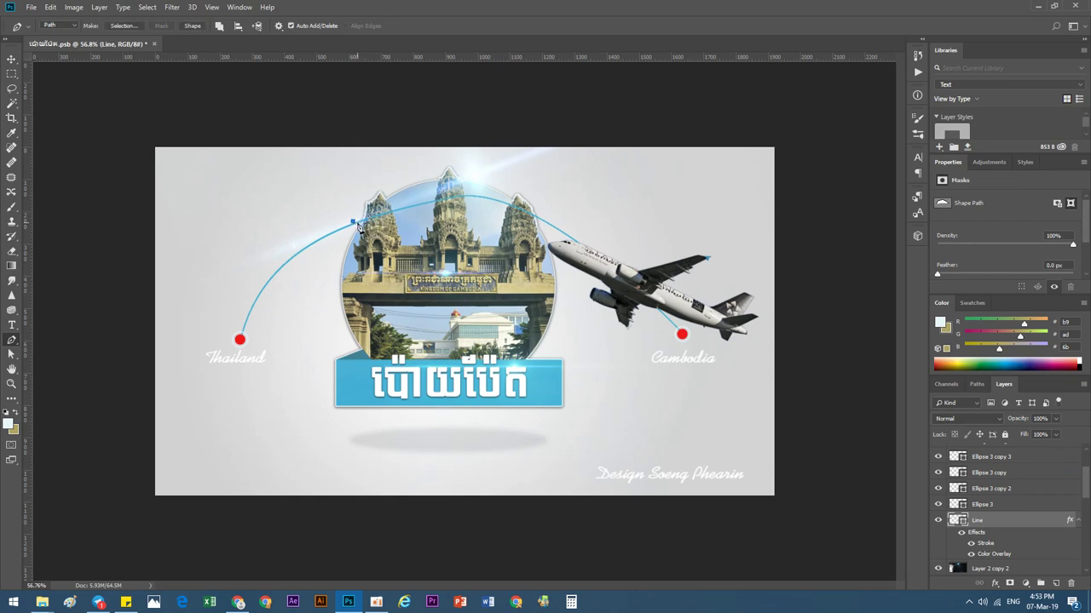
scroll(355, 229, up, 2)
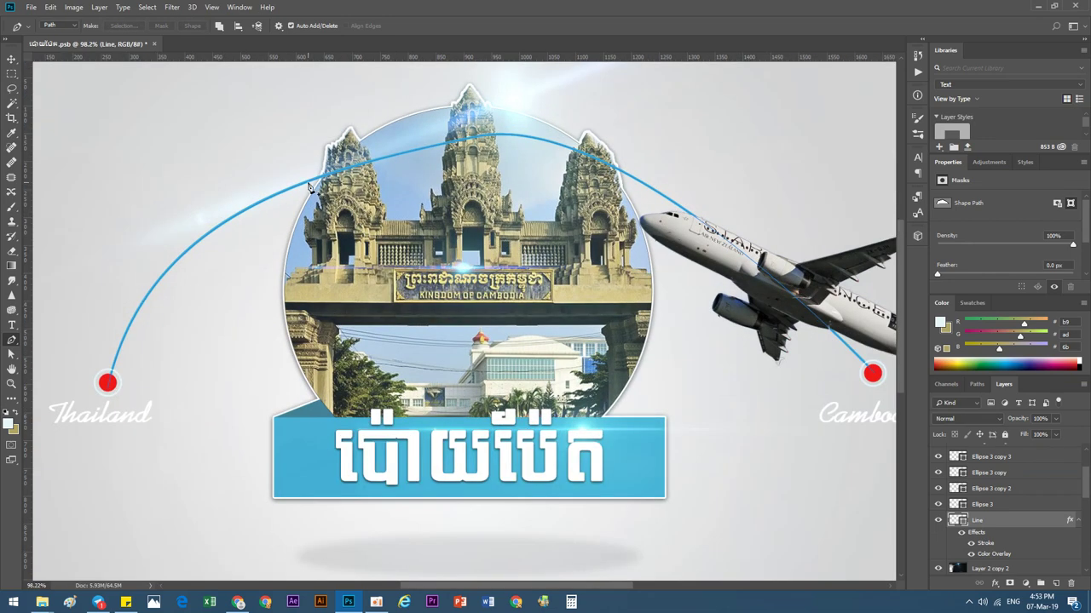
drag(308, 182, 299, 156)
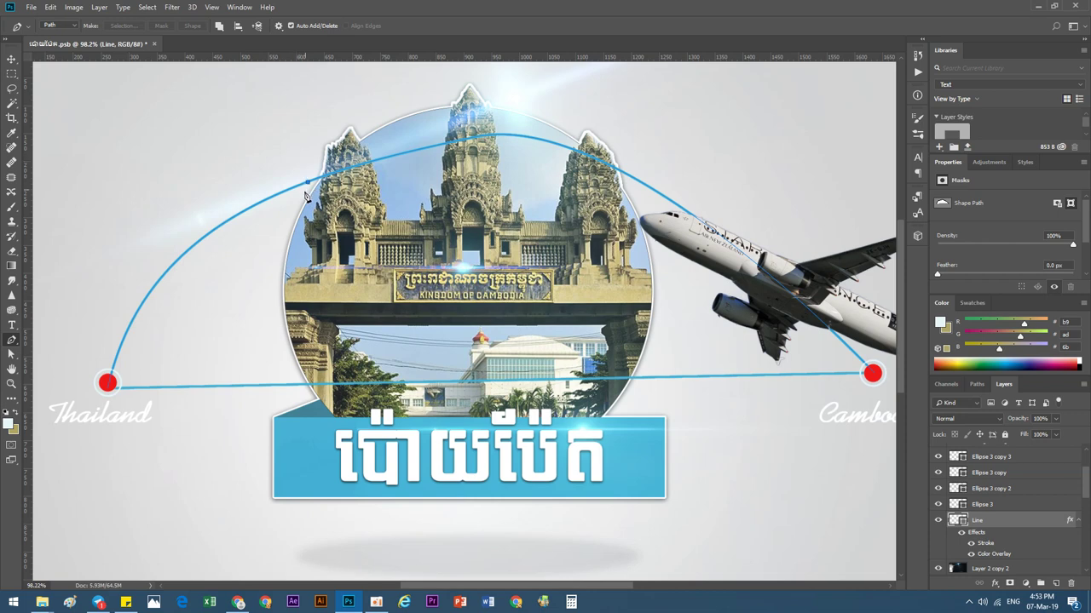
scroll(306, 196, down, 1)
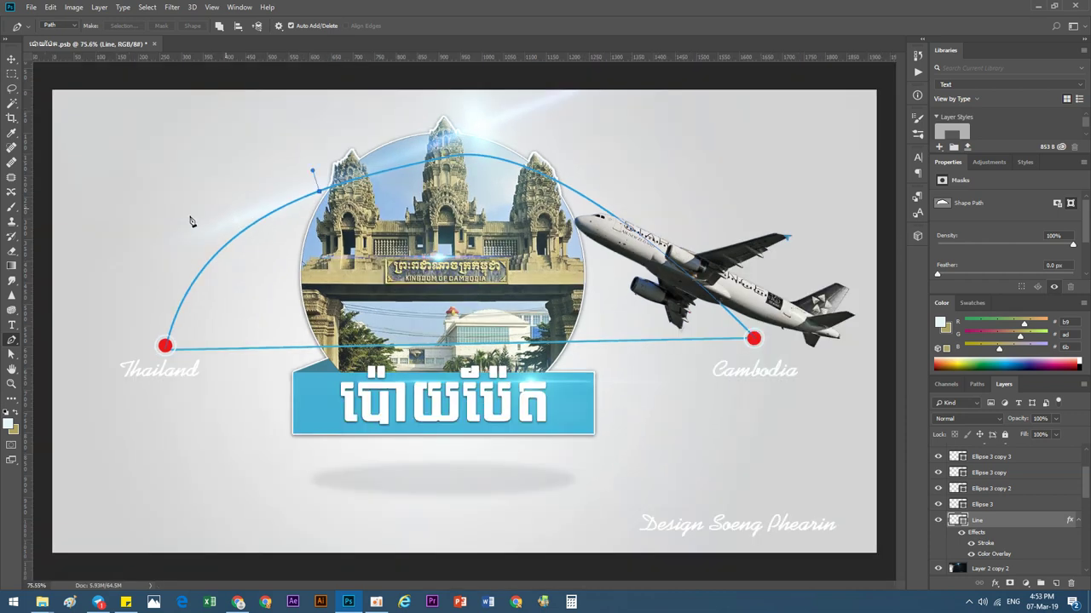
key(v)
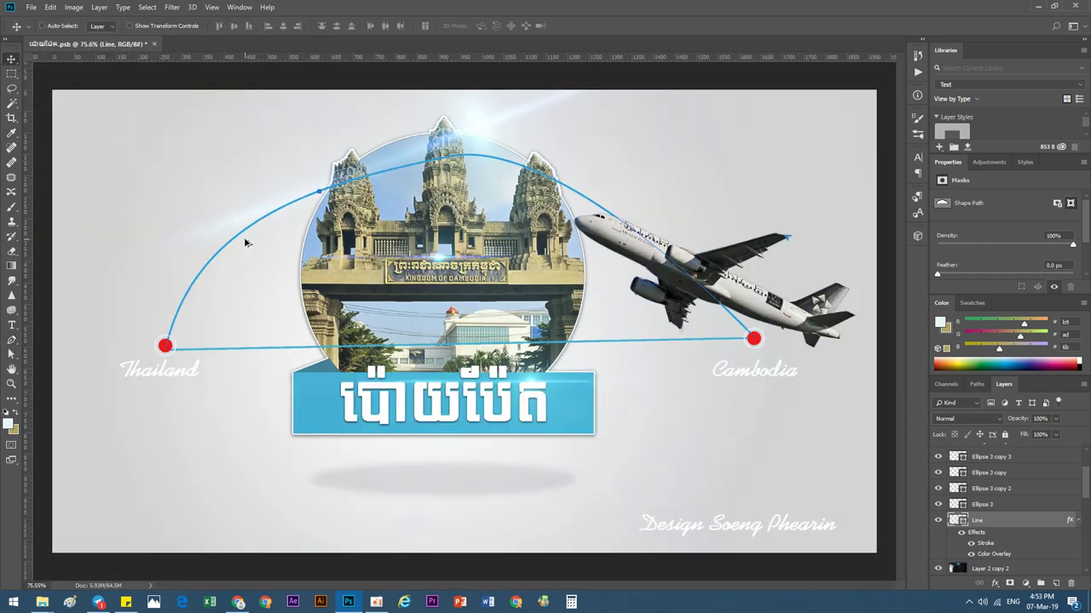
key(ctrl+h)
scroll(245, 243, down, 2)
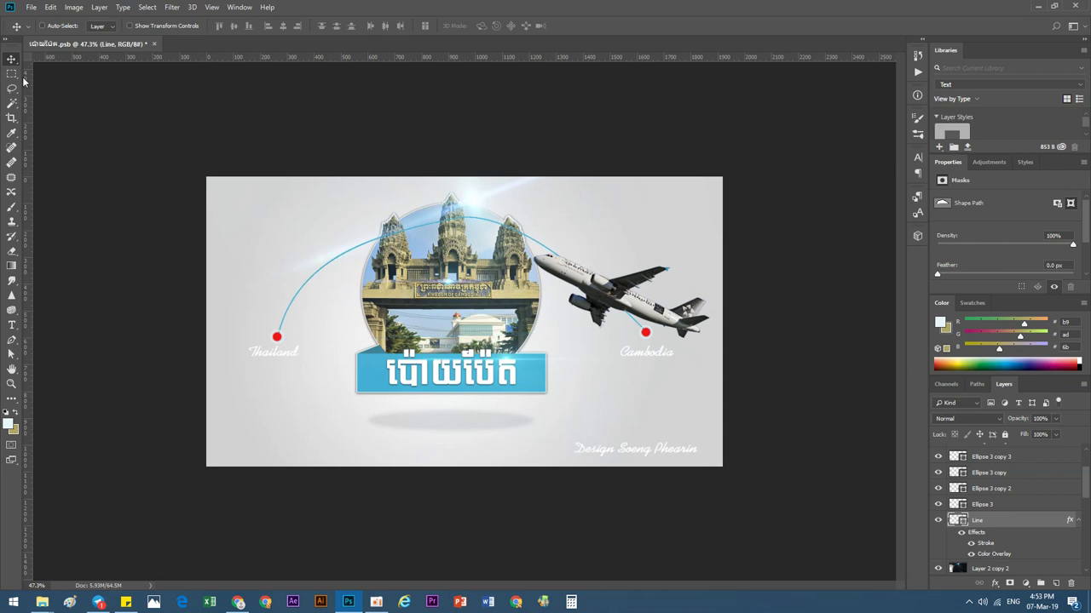
Select the Line layer holding the route curve, undoing an accidental move beneath Layer 0.
scroll(351, 261, down, 1)
scroll(351, 262, up, 2)
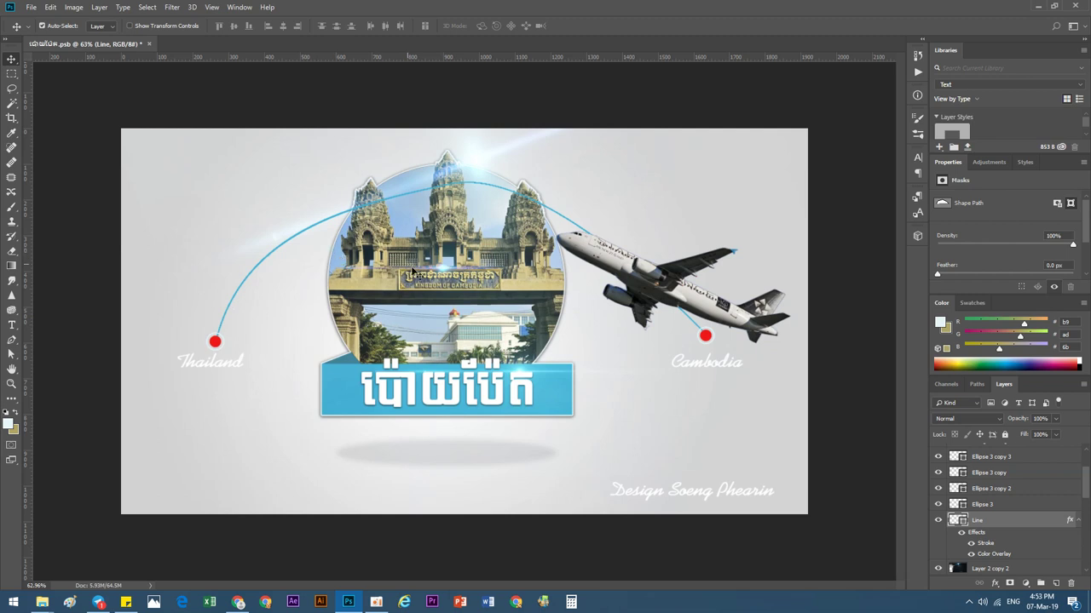
click(253, 281)
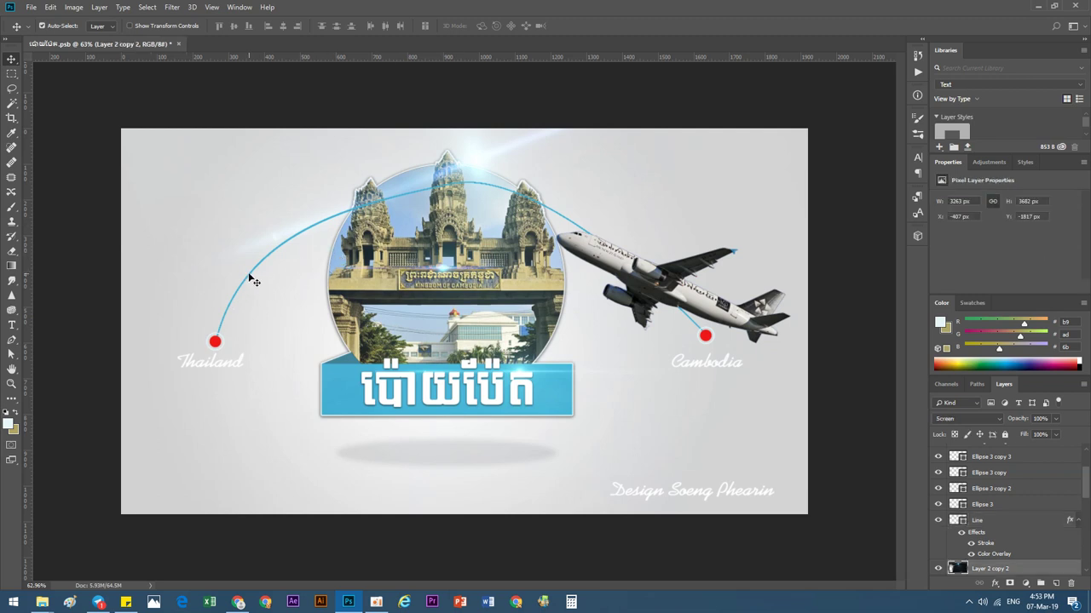
click(984, 521)
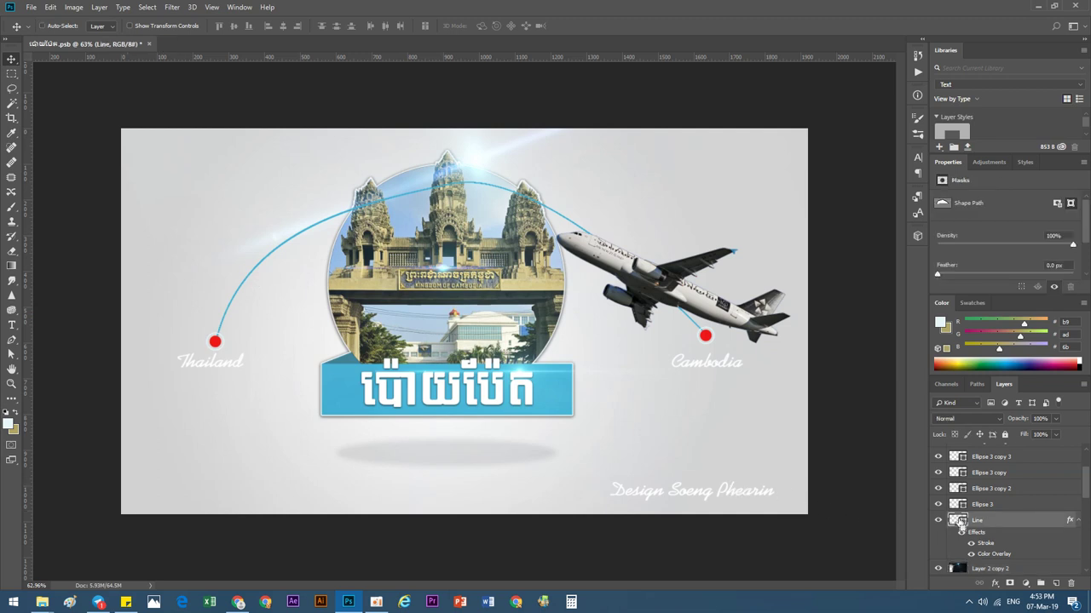
drag(961, 524, 959, 522)
key(ctrl+z)
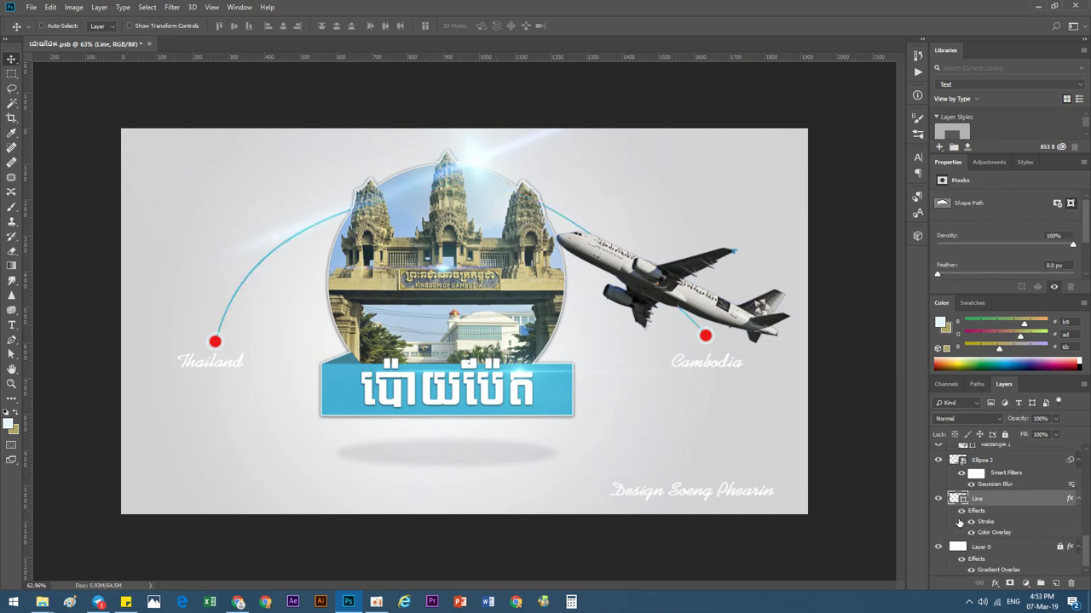
Restack the route Line layer with bracket shortcuts so the curve shows over the badge.
key(ctrl+shift+bracketright)
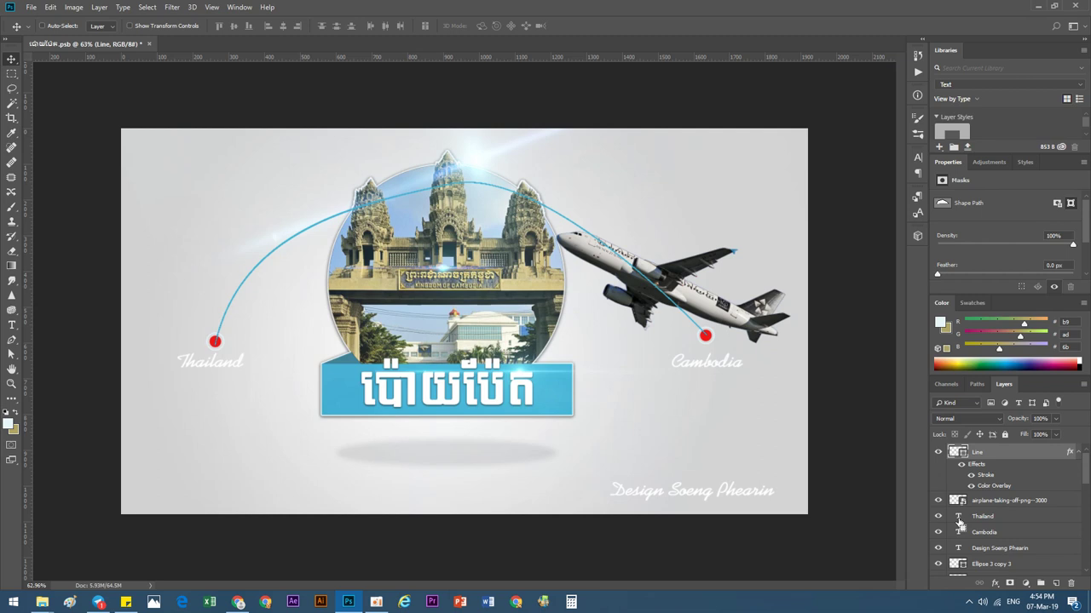
key(ctrl+bracketleft)
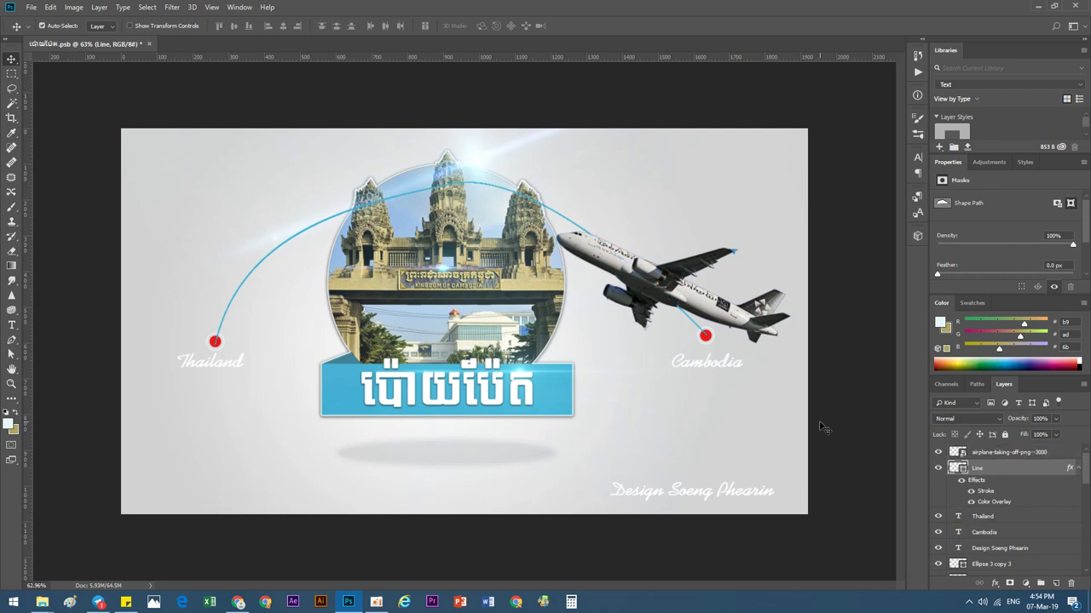
key(ctrl+shift+bracketleft)
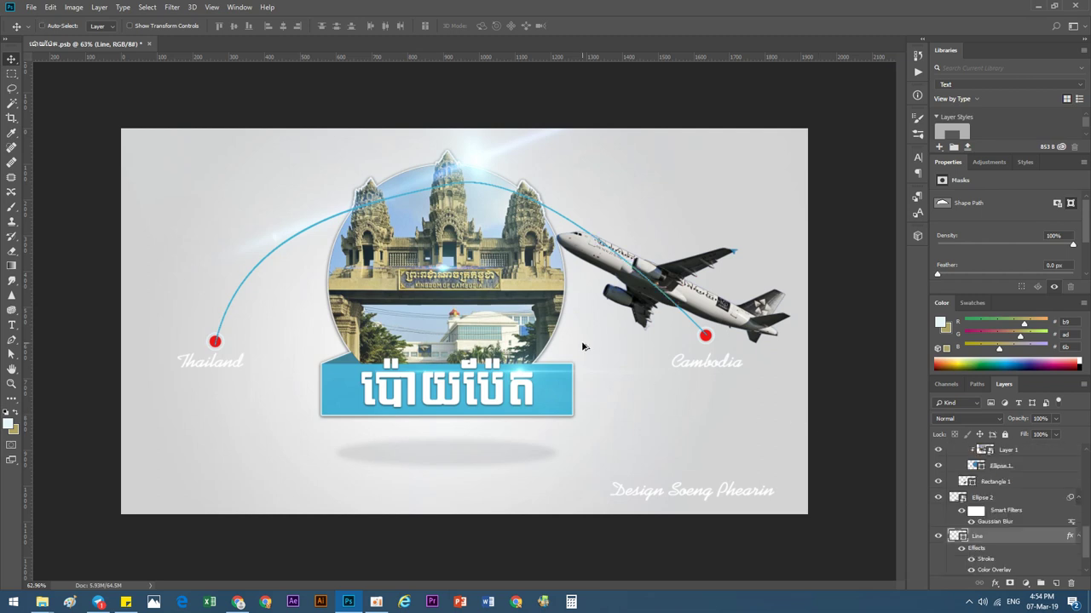
key(ctrl+bracketright)
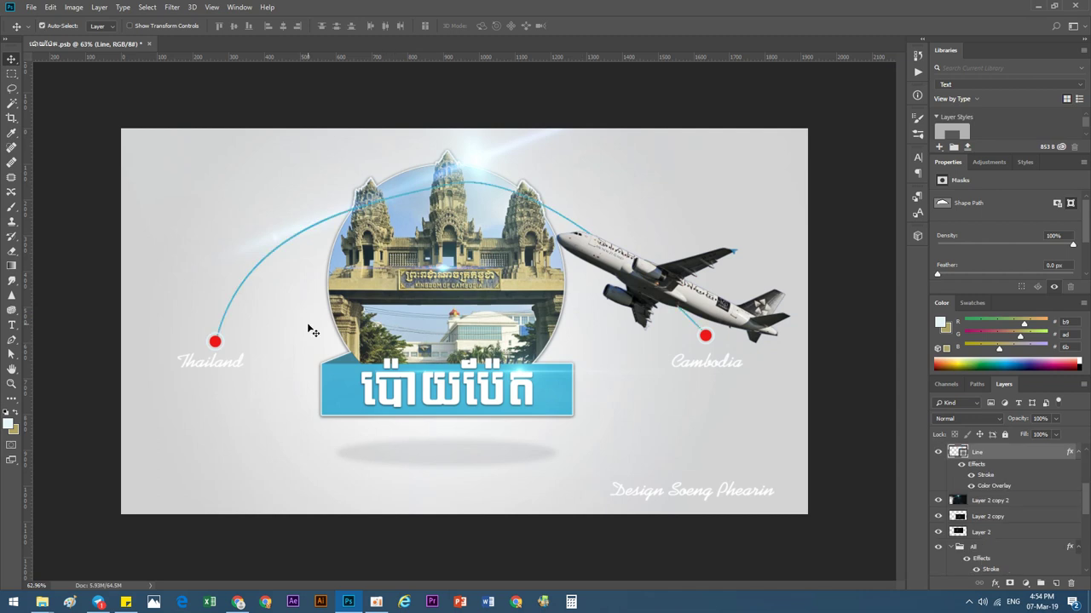
click(239, 601)
Search Google Images for 'flag cambodia'.
click(349, 10)
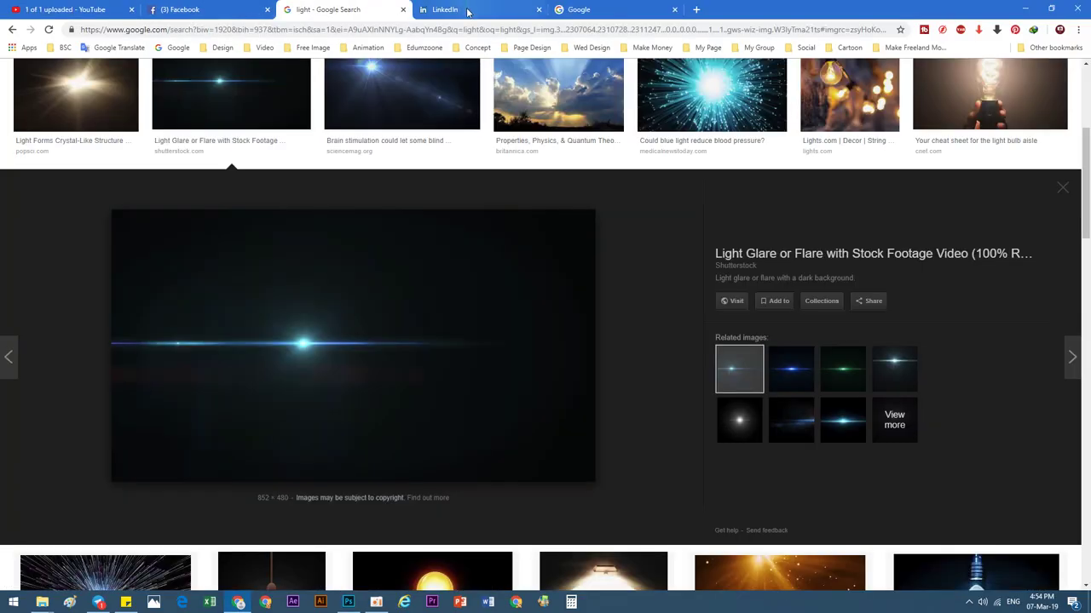
scroll(256, 170, up, 5)
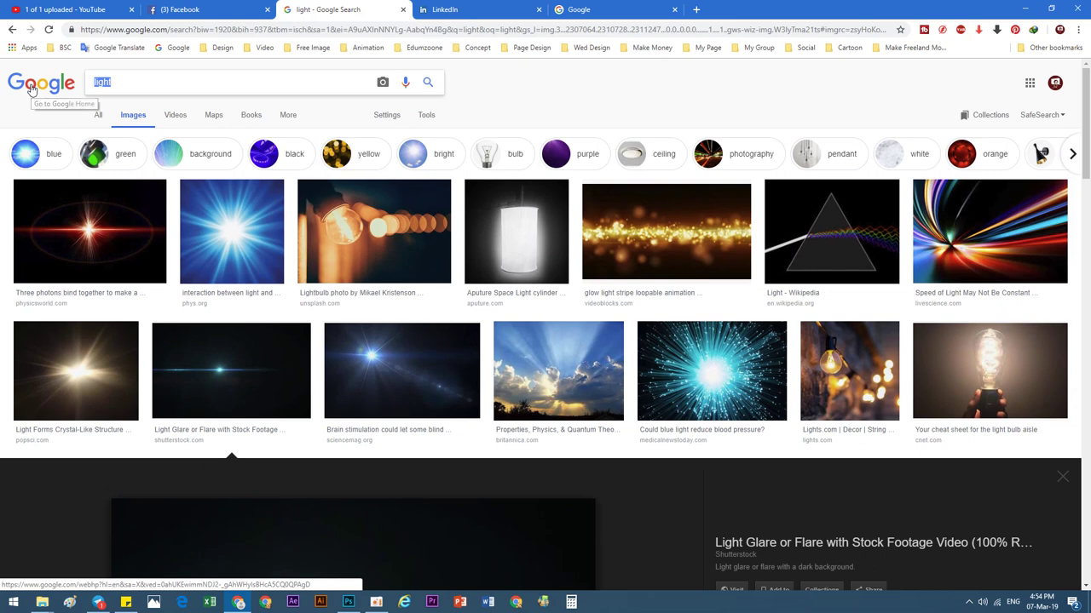
text(flag)
key(BackSpace)
key(BackSpace)
key(BackSpace)
text(al)
key(BackSpace)
key(BackSpace)
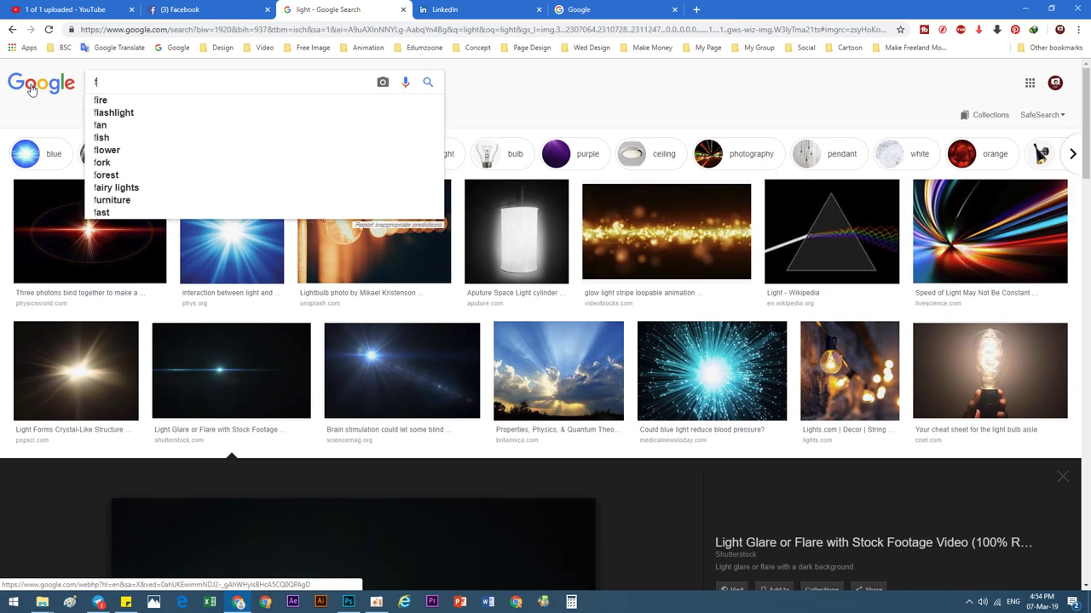
text(lag)
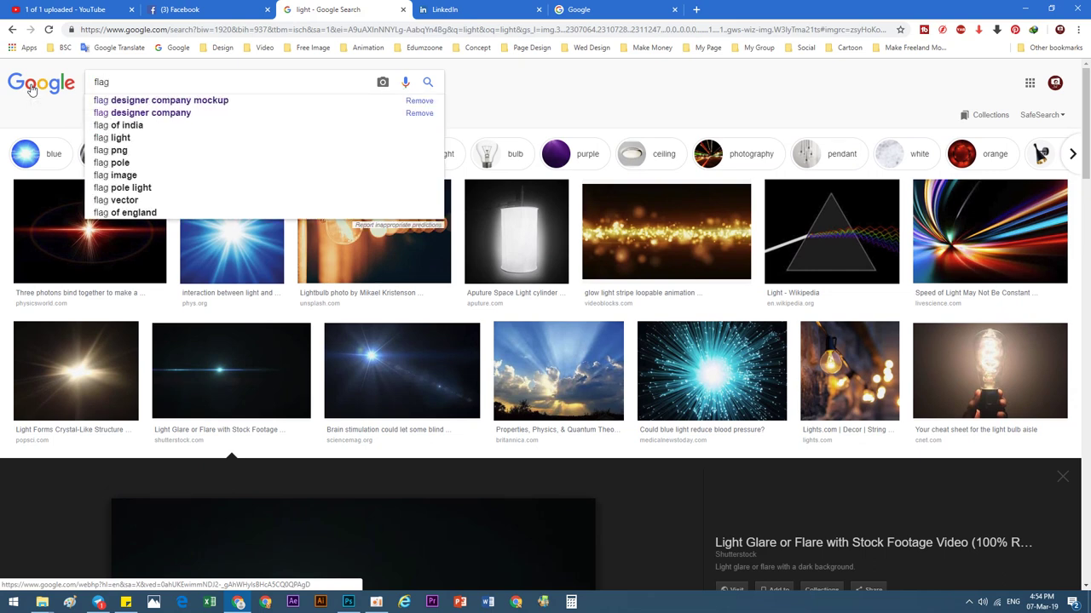
text( that)
key(BackSpace)
key(BackSpace)
key(BackSpace)
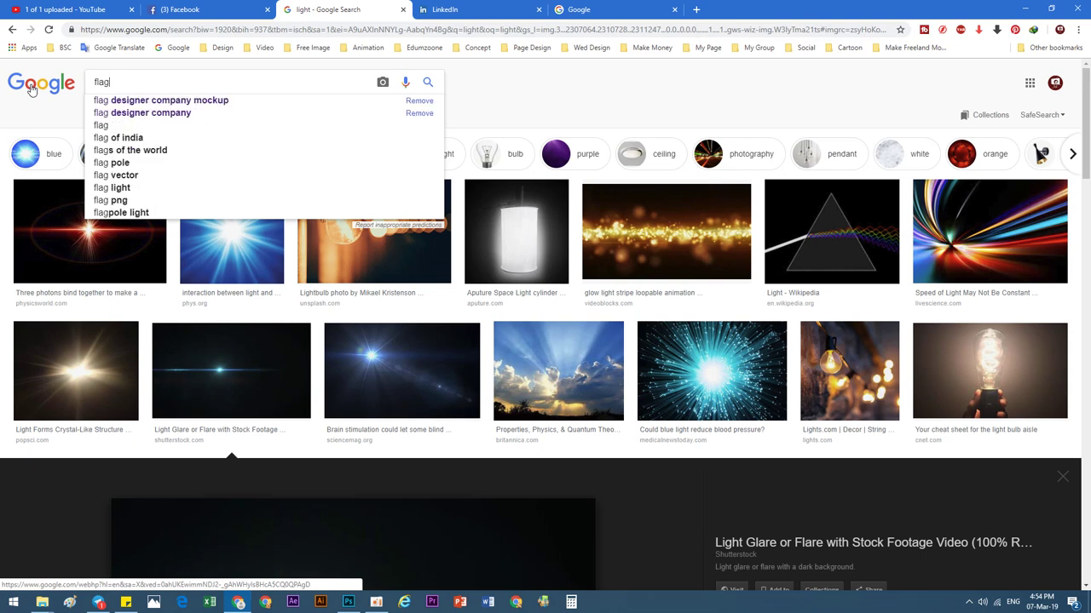
text(cambodia)
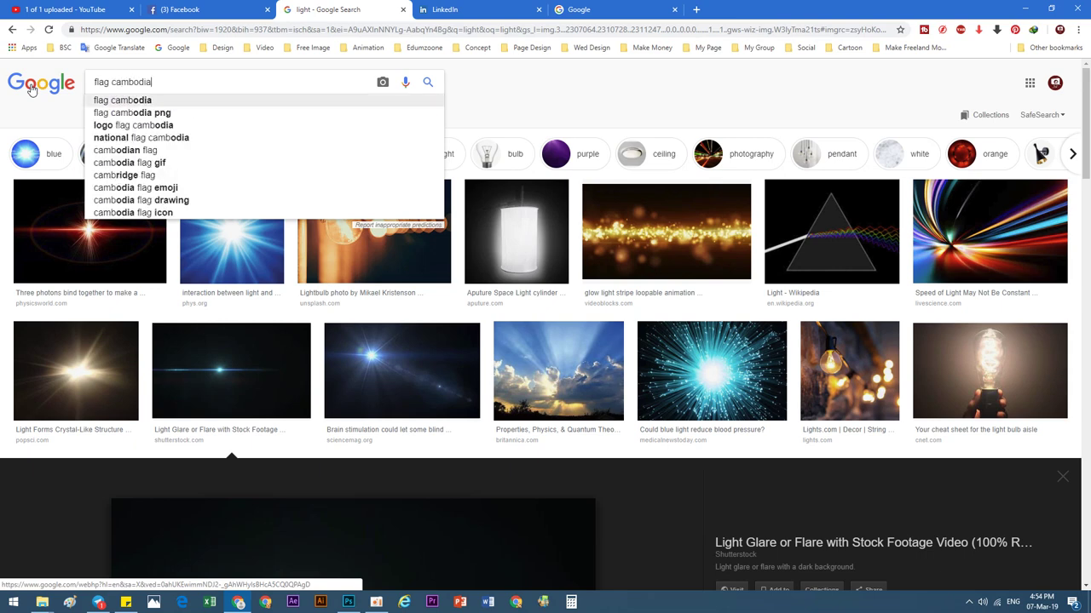
key(Return)
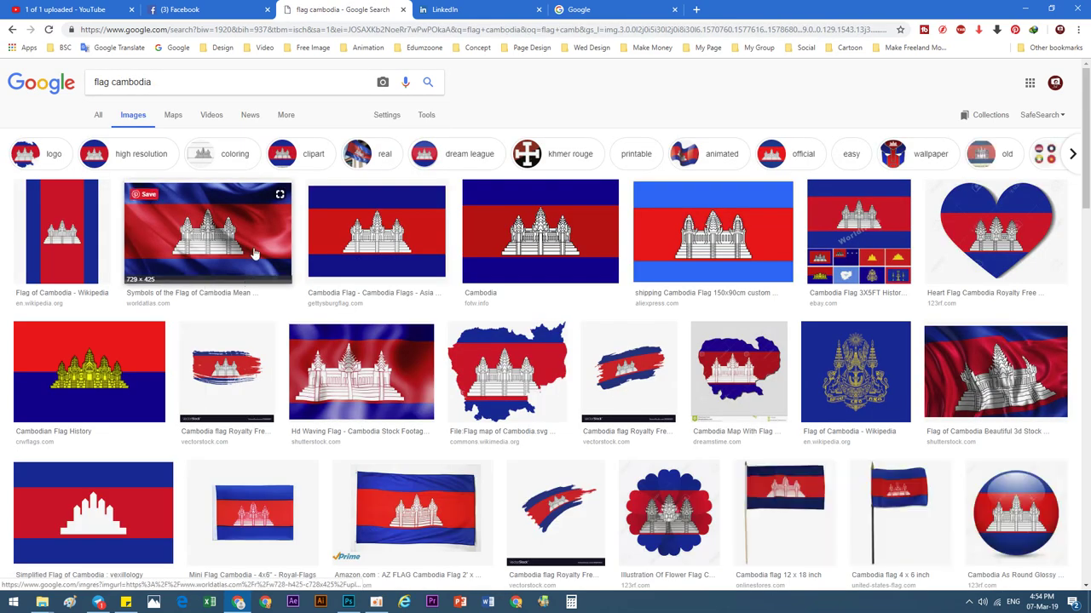
Copy a plain Cambodian flag image from its preview and return to Photoshop.
click(348, 241)
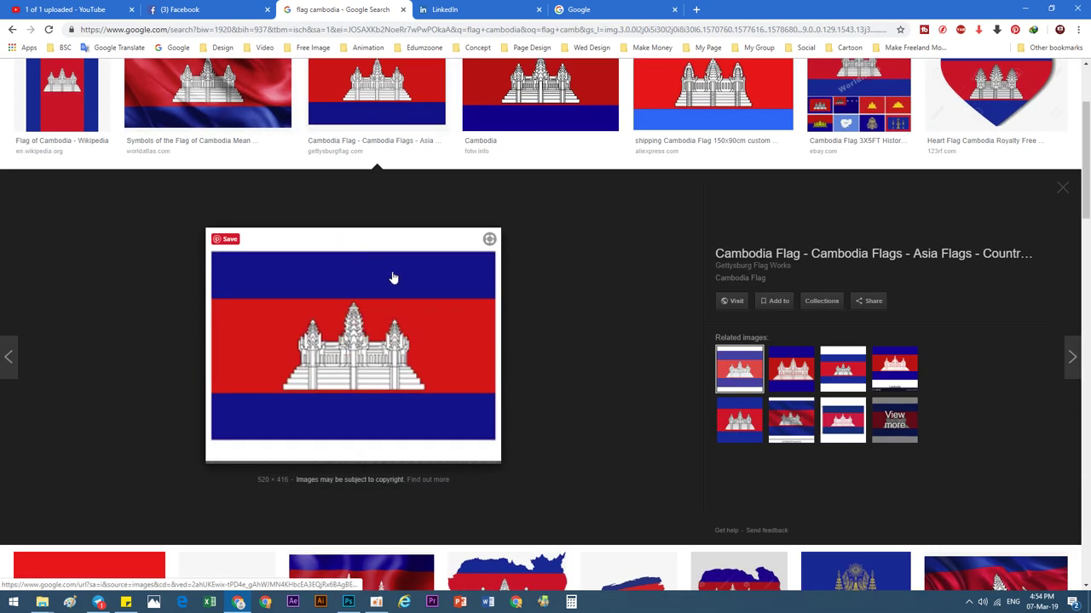
scroll(393, 278, down, 4)
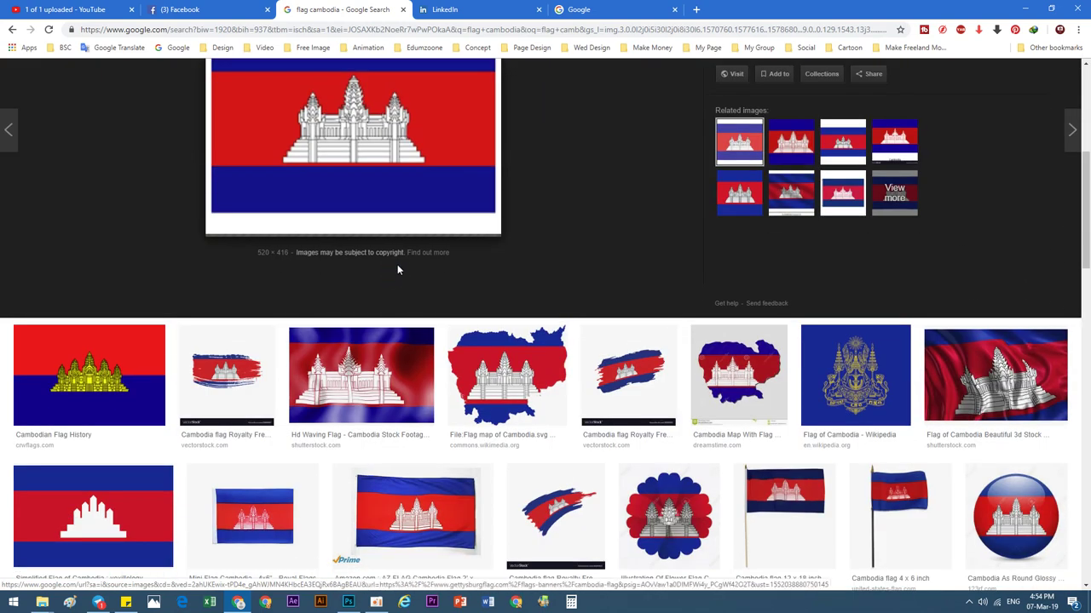
scroll(397, 268, up, 2)
scroll(398, 271, up, 4)
scroll(402, 248, down, 2)
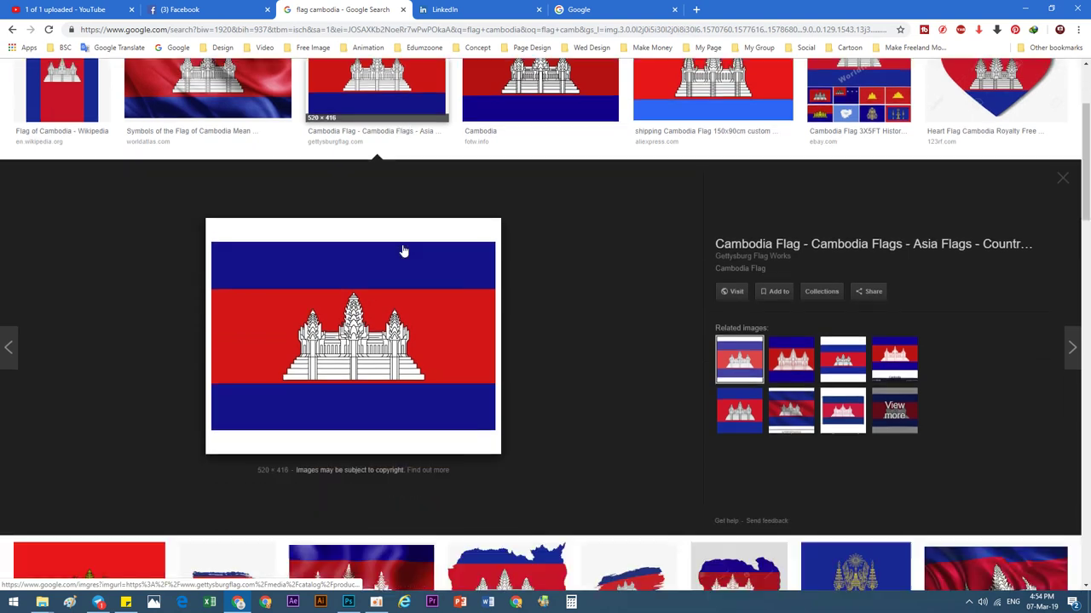
scroll(401, 248, down, 2)
scroll(392, 170, down, 2)
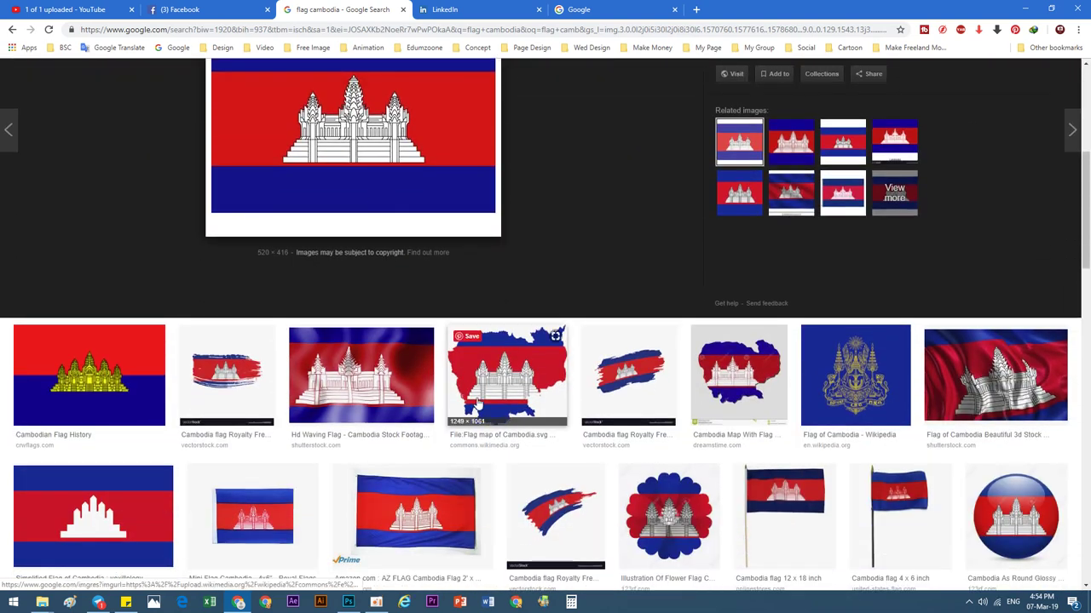
right_click(413, 159)
click(439, 271)
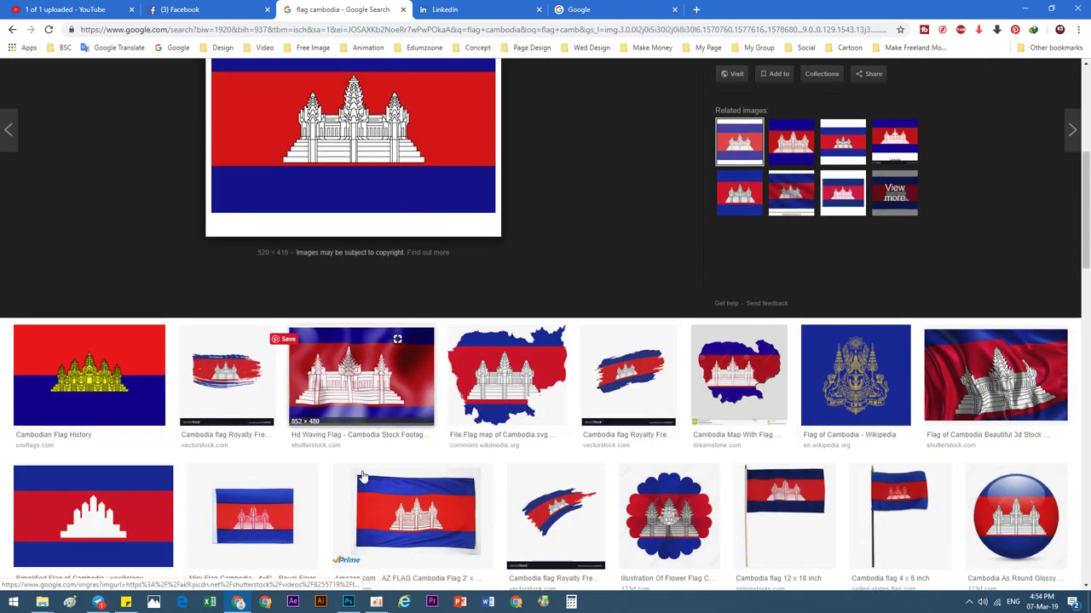
click(348, 602)
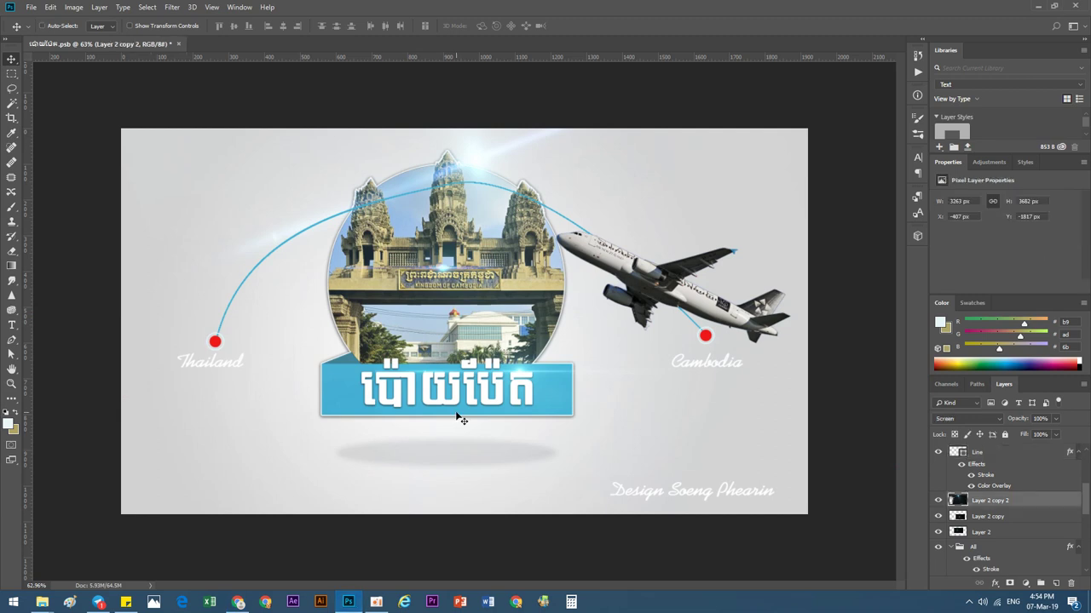
Paste the Cambodian flag and scale it down to sit near the Cambodia label.
key(ctrl+v)
drag(466, 318, 485, 388)
key(ctrl+t)
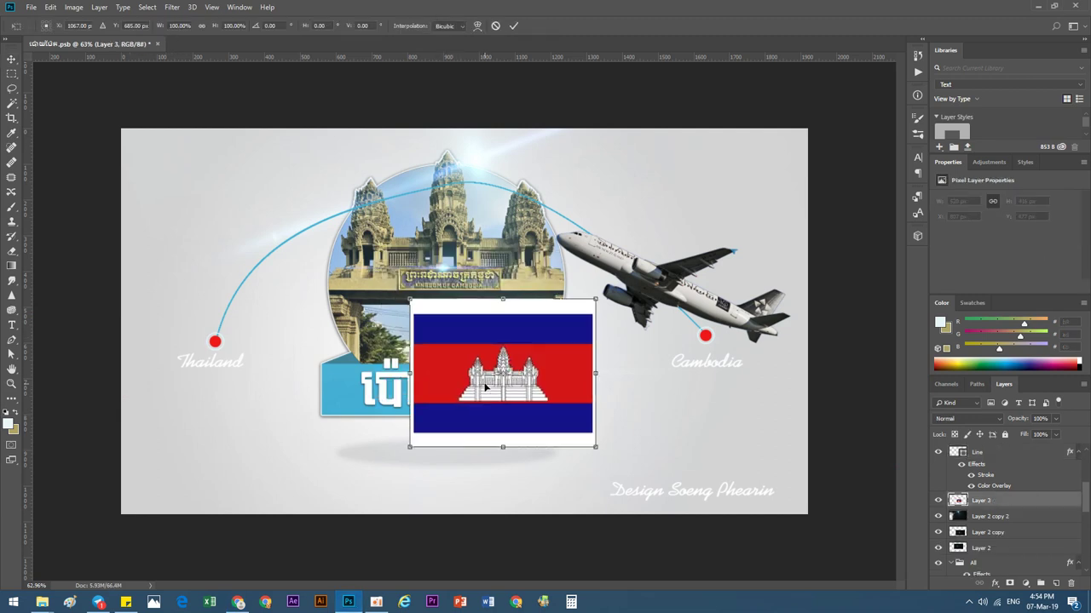
mouse_move(595, 449)
mouse_down()
mouse_move(540, 404)
mouse_move(681, 403)
mouse_move(724, 416)
mouse_up()
drag(671, 380, 686, 388)
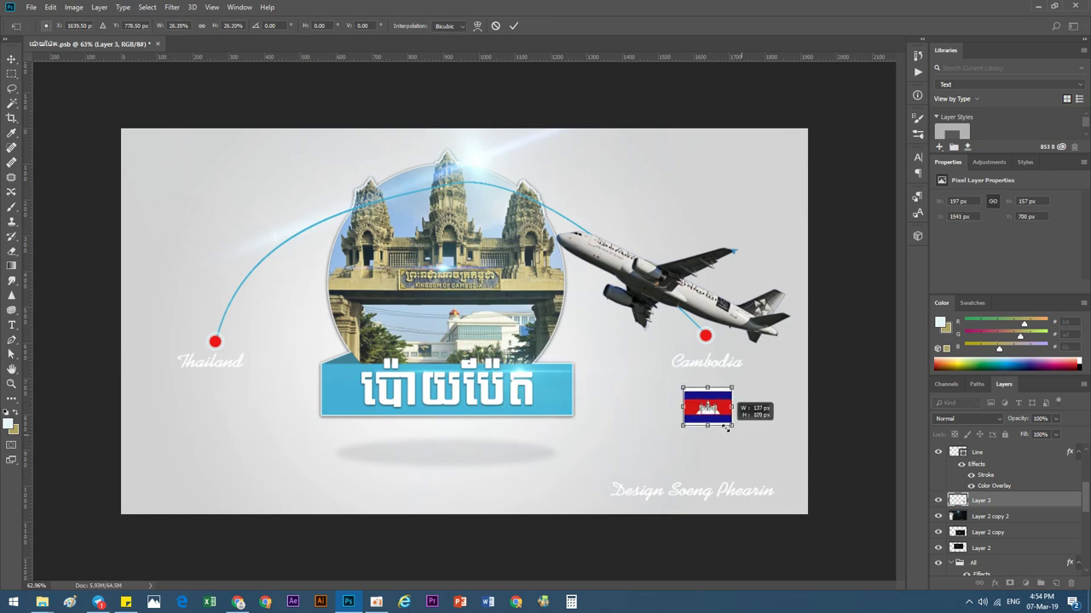
click(513, 26)
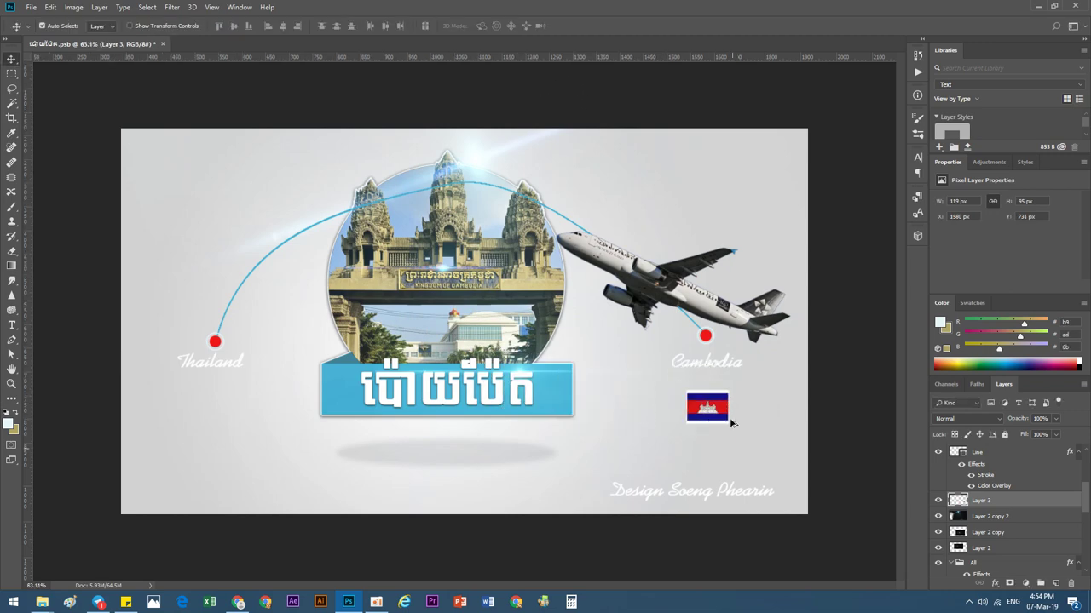
scroll(731, 418, up, 3)
drag(742, 398, 742, 368)
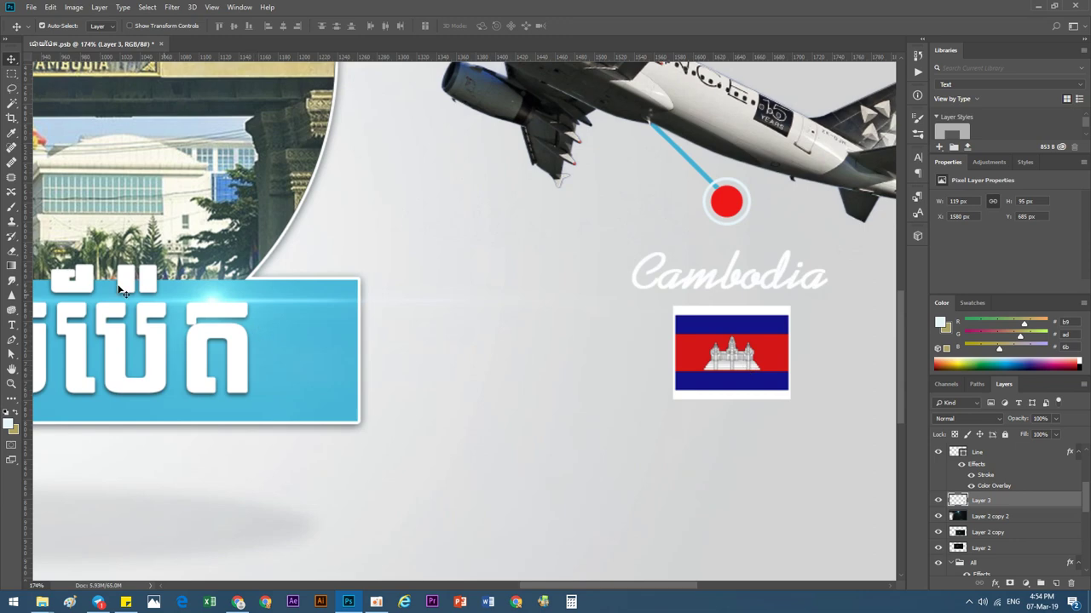
Delete the flag's white border with Magic Wand and place the flag above the Cambodia label.
click(11, 102)
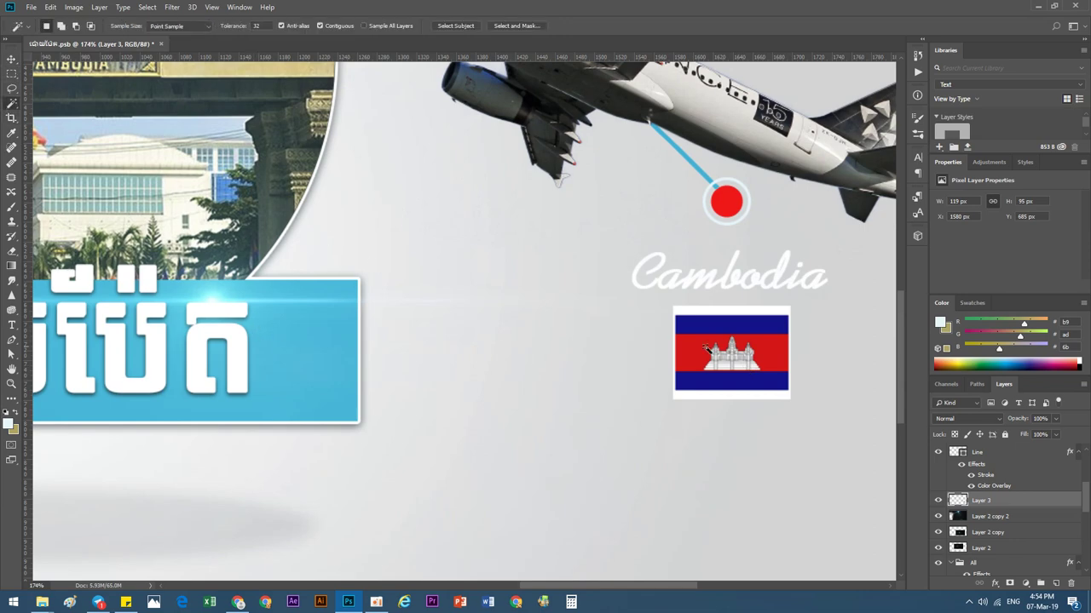
click(738, 314)
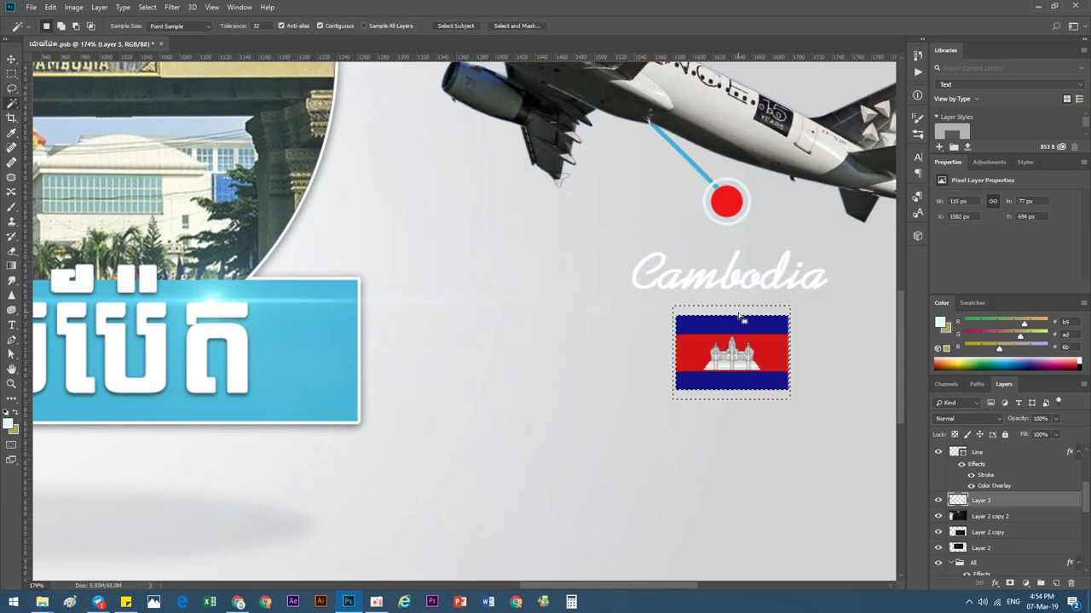
key(Delete)
key(ctrl+d)
key(v)
drag(731, 301, 730, 386)
drag(724, 317, 725, 256)
drag(729, 366, 731, 349)
key(ctrl+0)
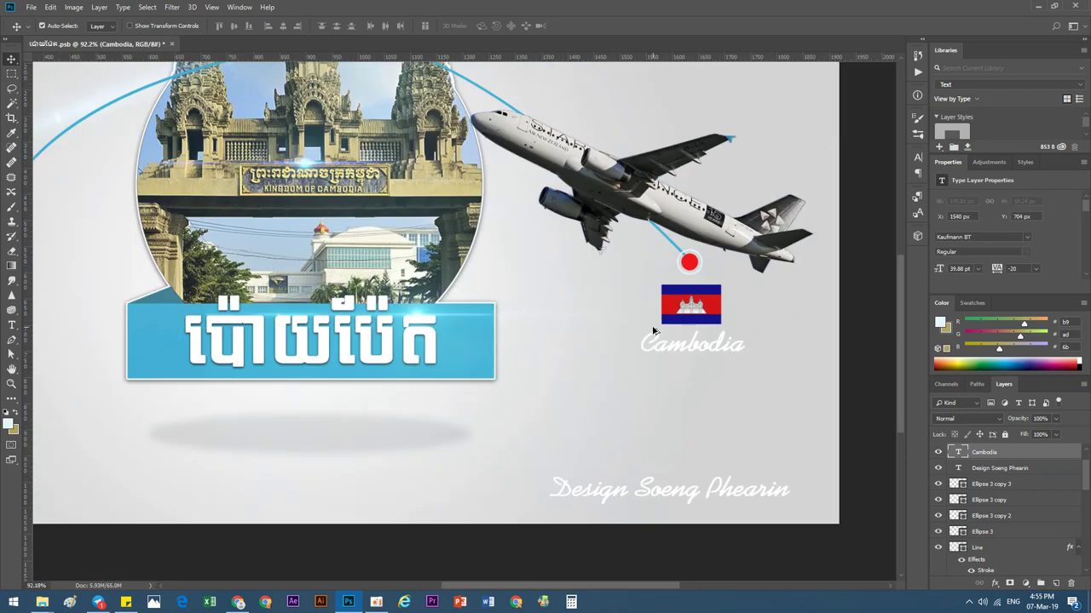
Change the image search to 'thailand cambodia' using the suggestions.
click(238, 602)
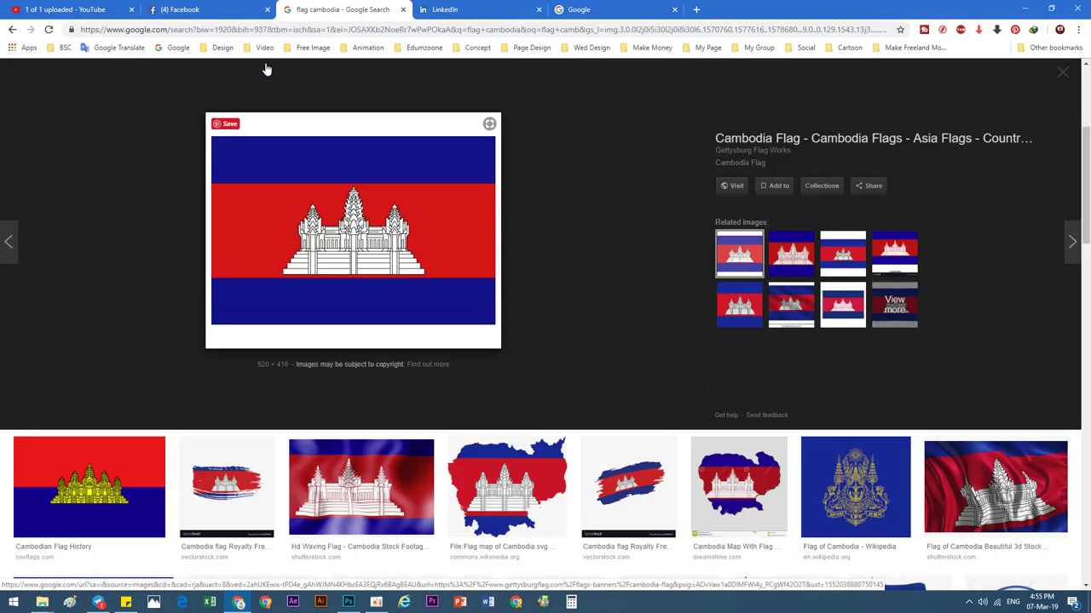
scroll(254, 132, up, 3)
drag(153, 82, 92, 81)
click(116, 82)
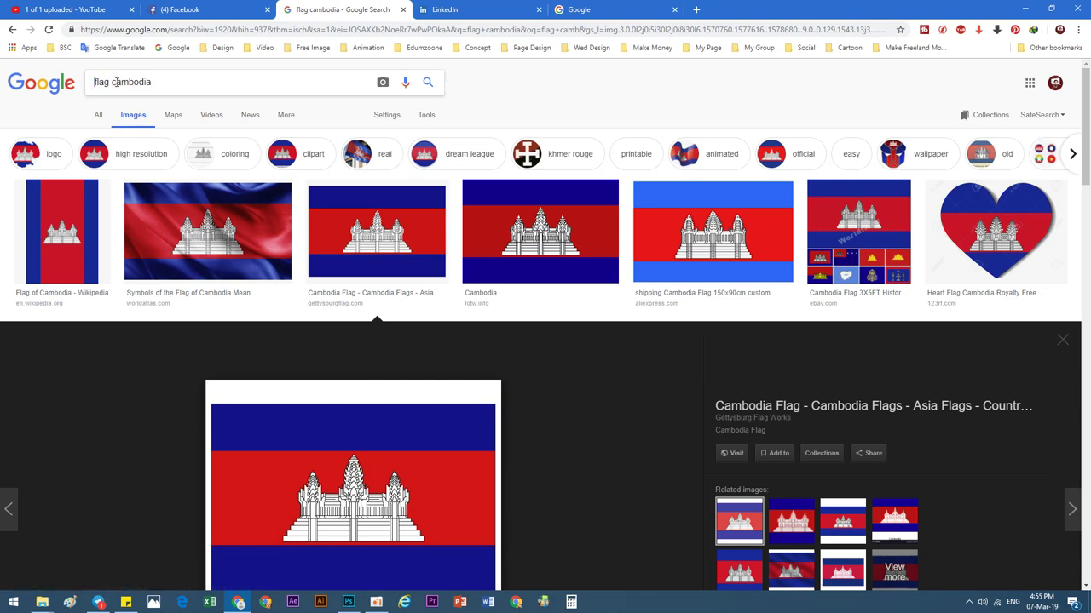
key(BackSpace)
text(th)
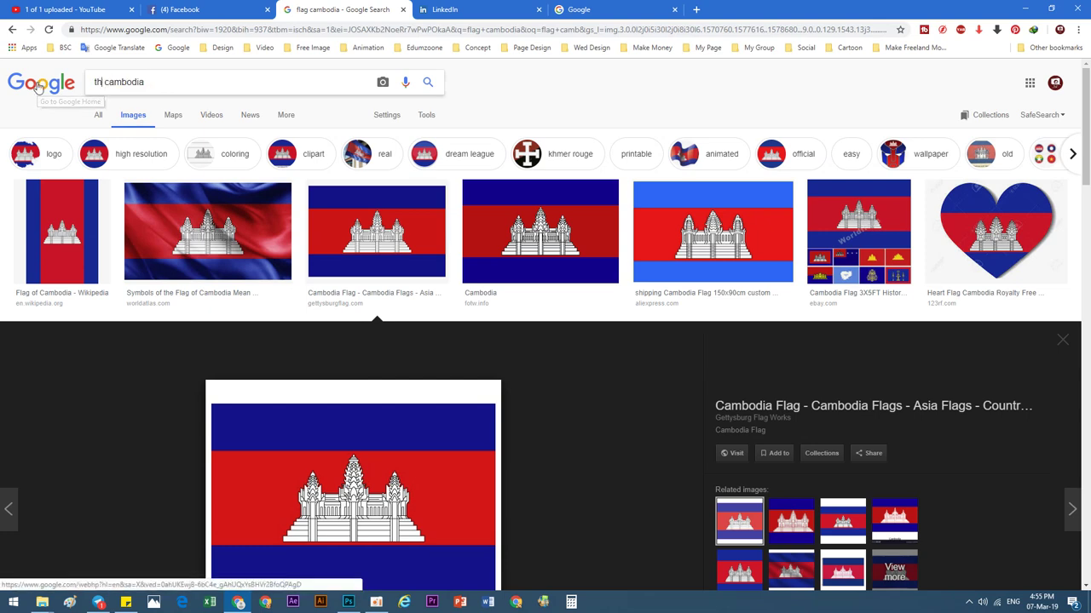
text(a)
key(Down)
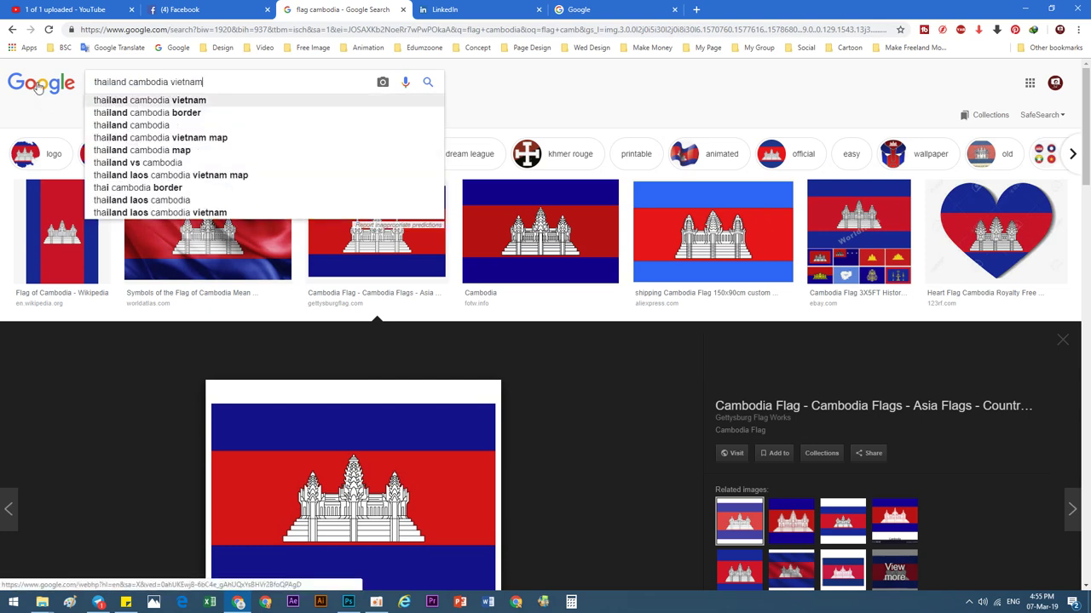
key(Down)
key(Down)
key(Return)
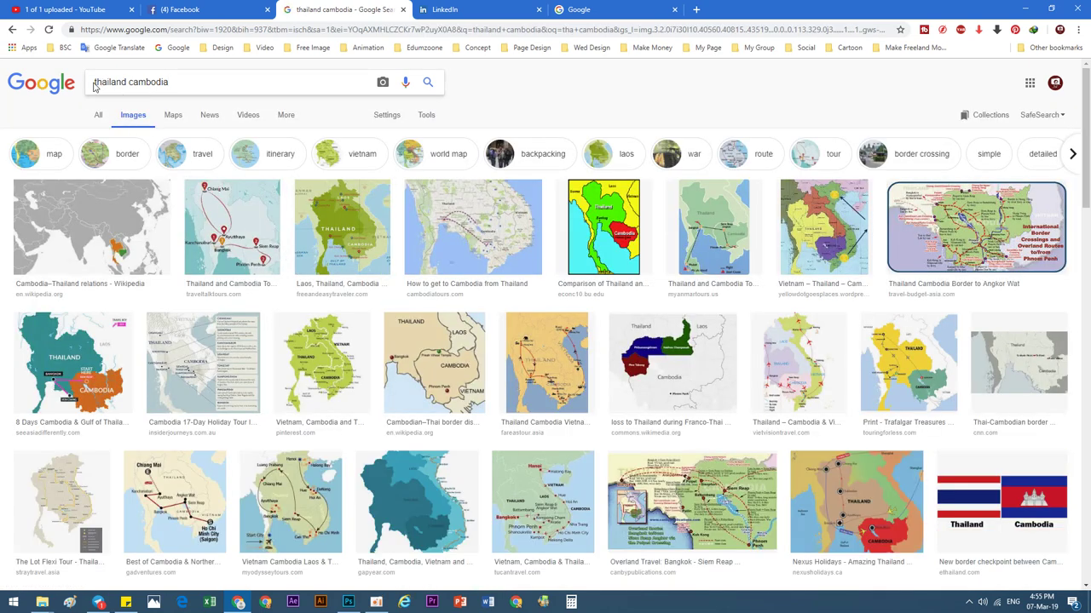
Search 'flag thailand' and copy the first plain Thai flag image.
drag(132, 83, 309, 82)
key(BackSpace)
text(flagthailand)
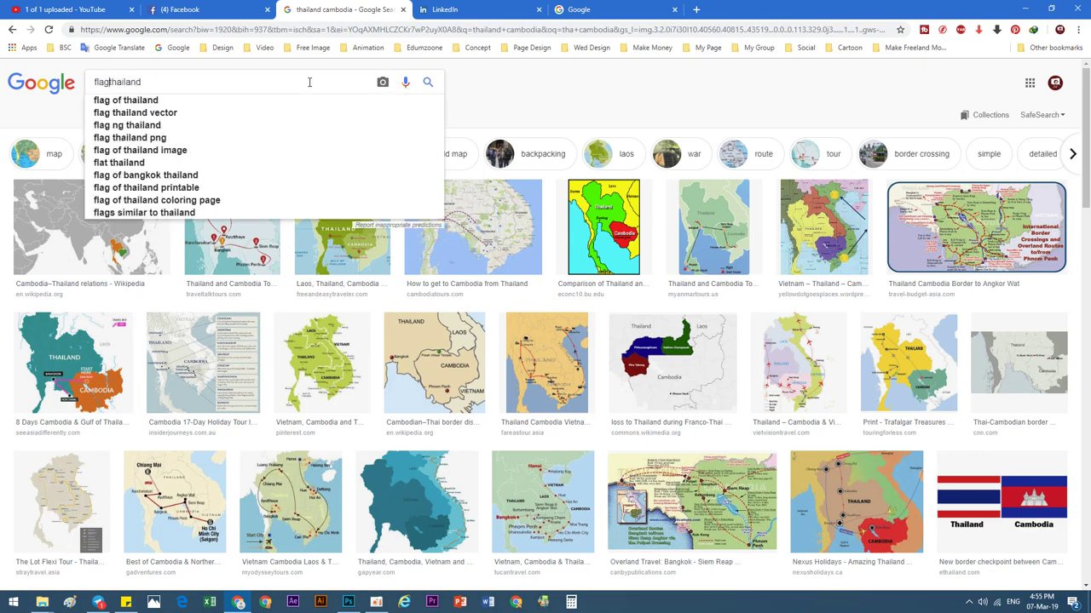
key(Return)
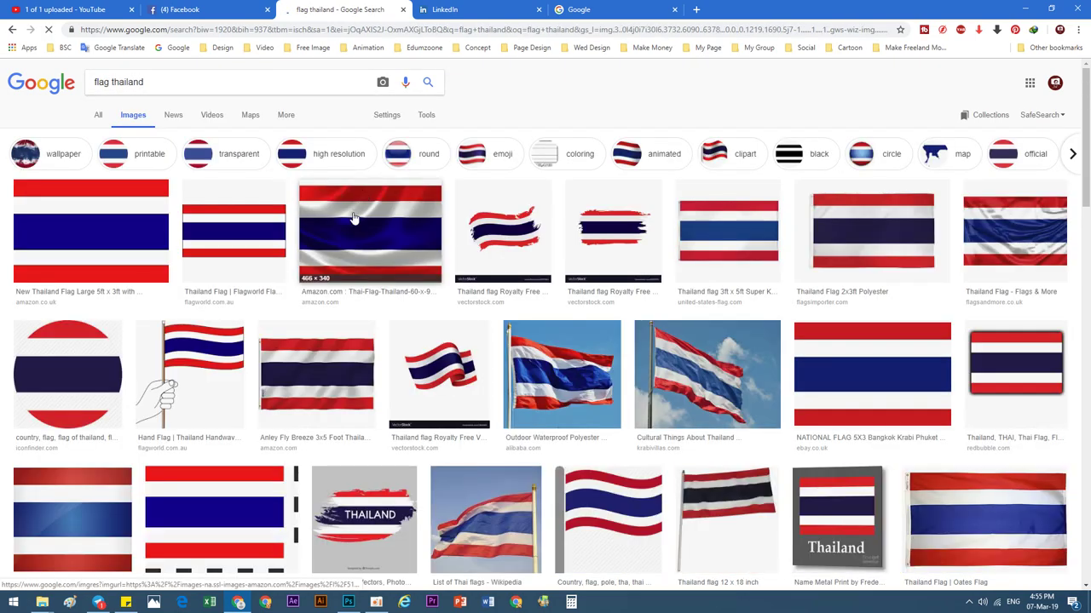
click(362, 231)
click(117, 127)
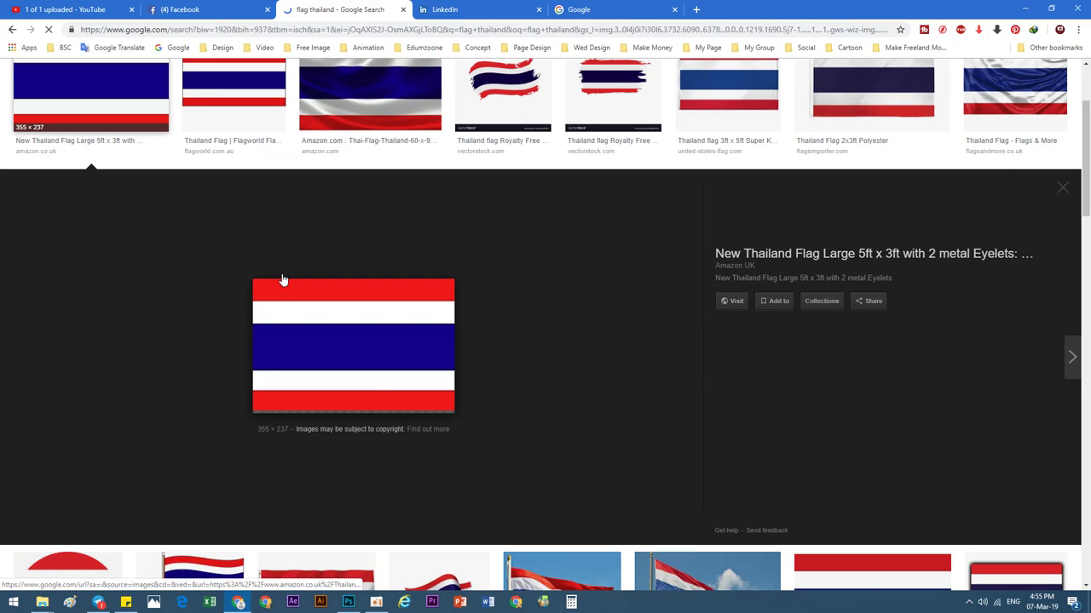
right_click(362, 366)
click(383, 523)
Paste the Thai flag into the banner and shrink it to about a third.
click(348, 602)
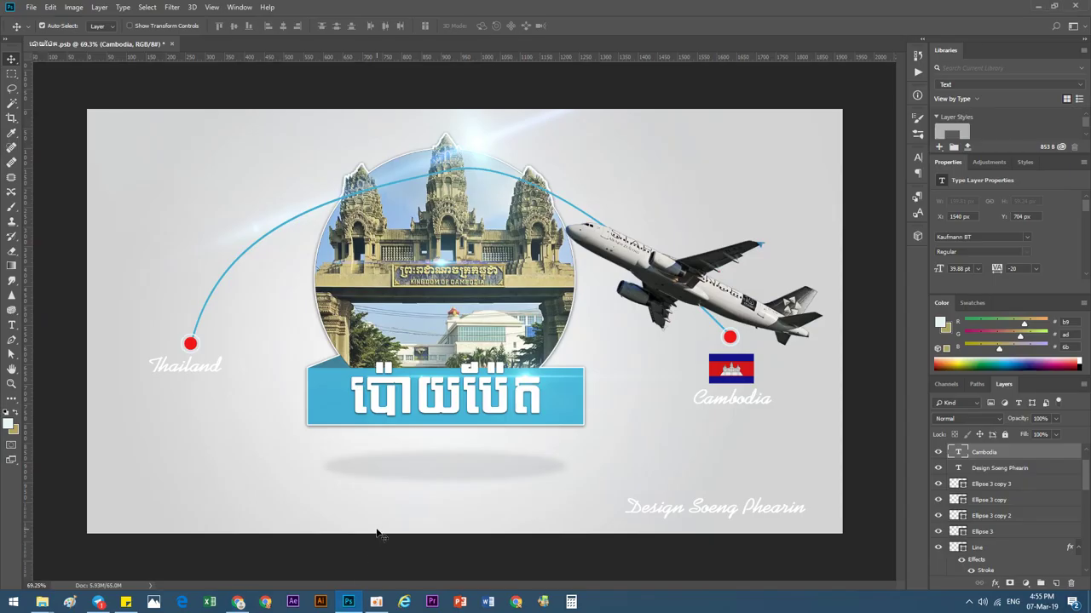
key(ctrl+v)
drag(471, 322, 219, 433)
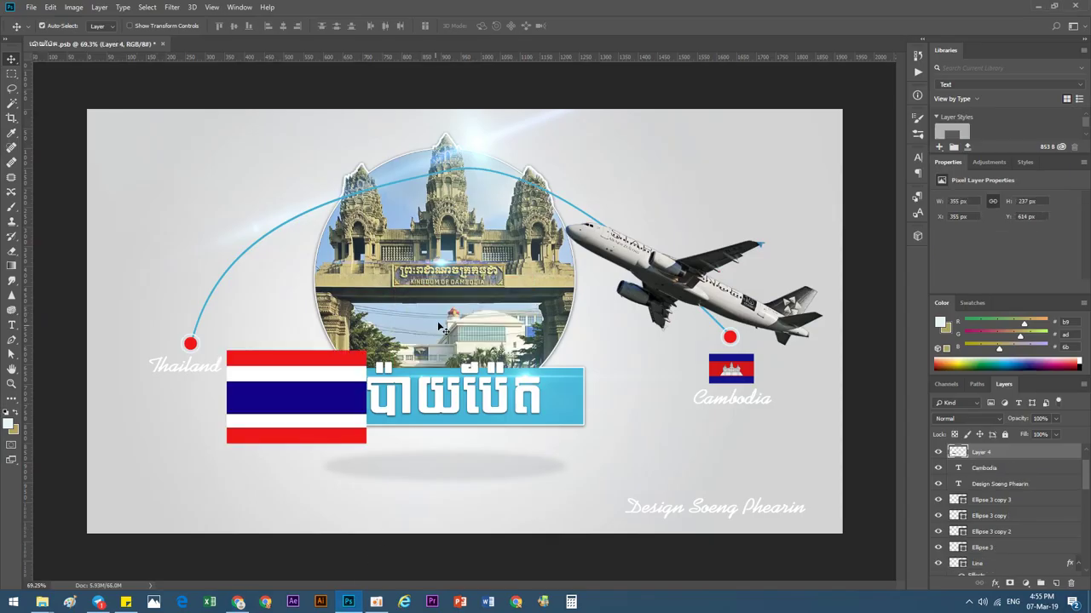
key(ctrl+t)
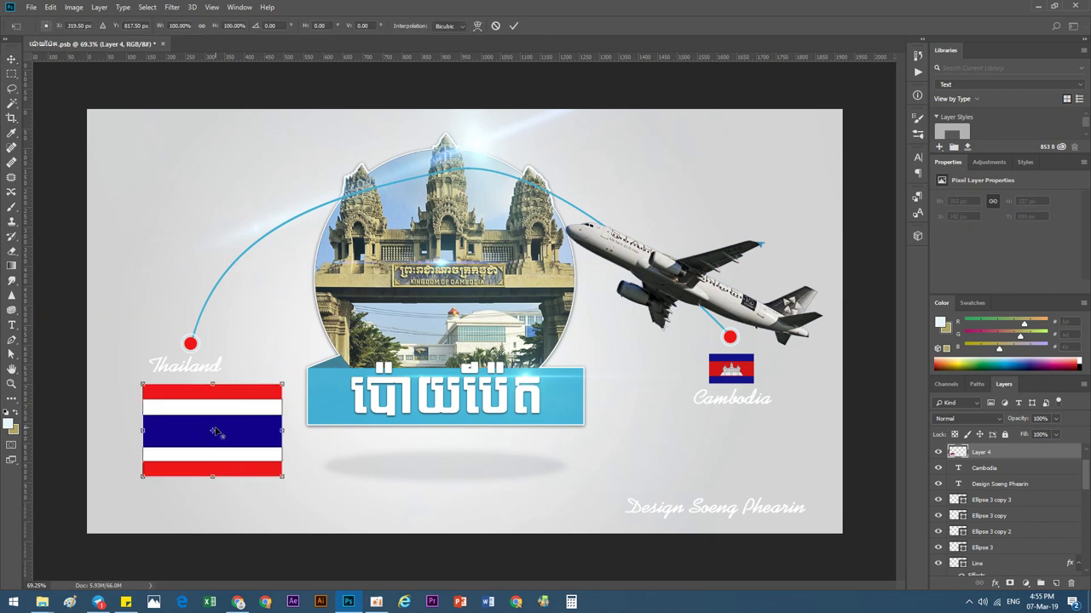
drag(289, 483, 183, 423)
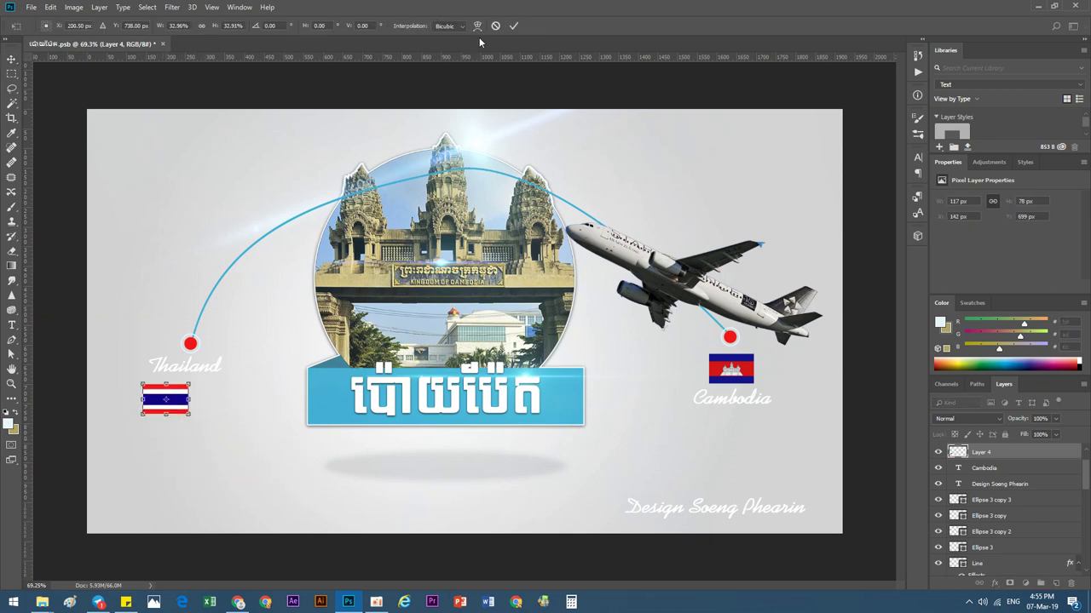
click(513, 25)
Position the Thai flag just above the Thailand label under the left red dot.
scroll(234, 385, up, 5)
drag(173, 343, 177, 398)
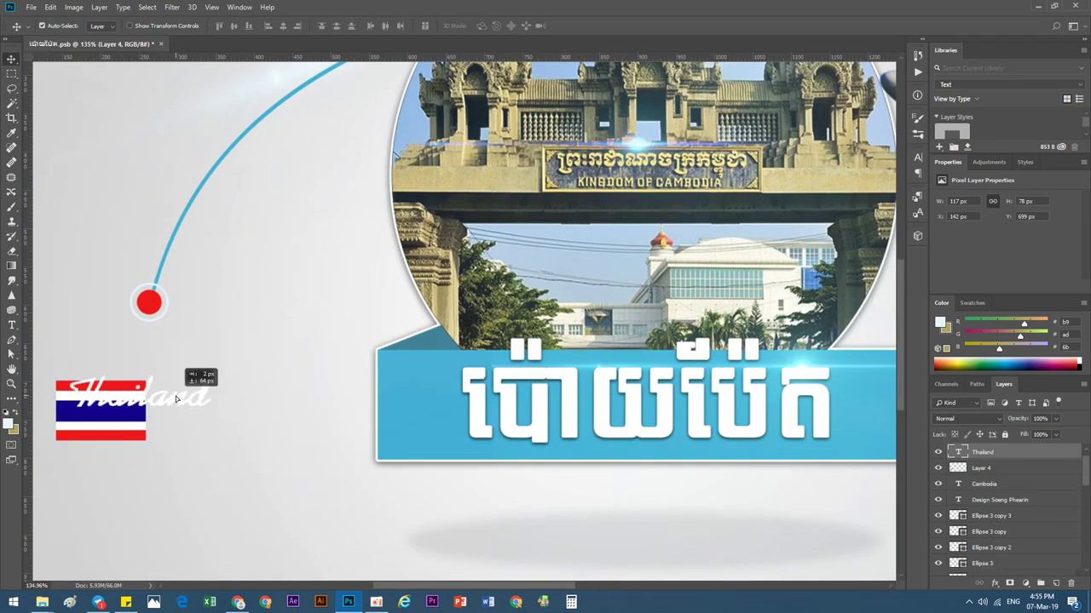
mouse_move(91, 434)
mouse_down()
mouse_move(136, 390)
mouse_move(198, 411)
mouse_up()
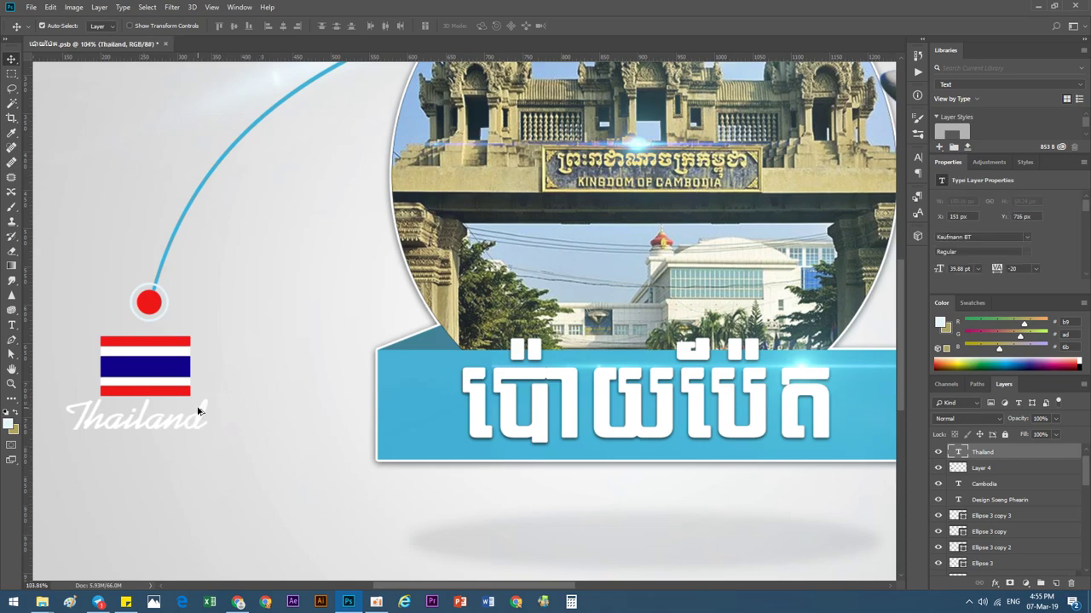
scroll(197, 412, down, 5)
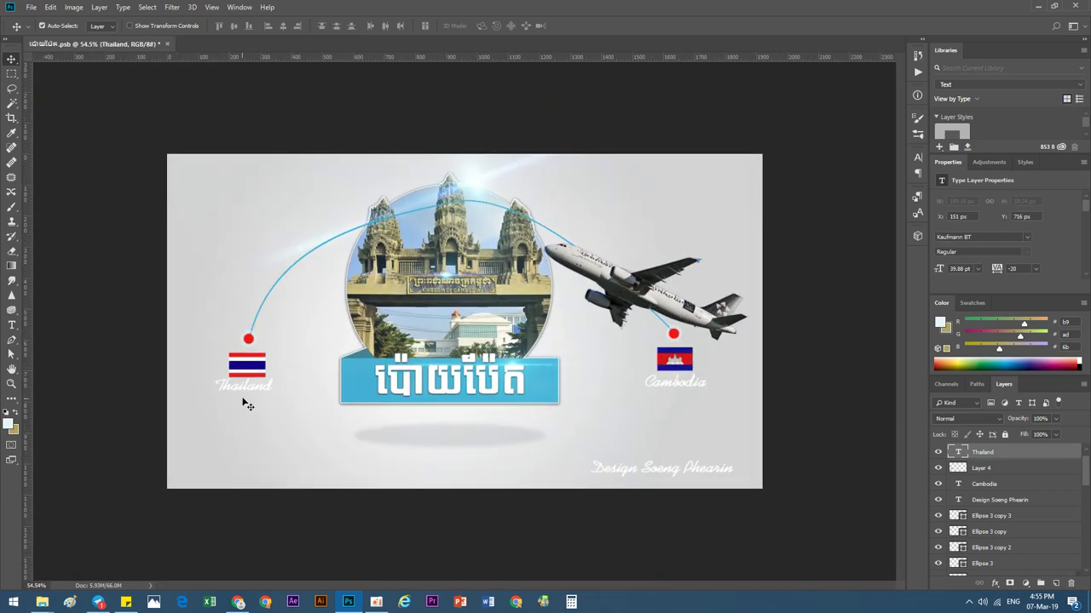
scroll(417, 394, down, 1)
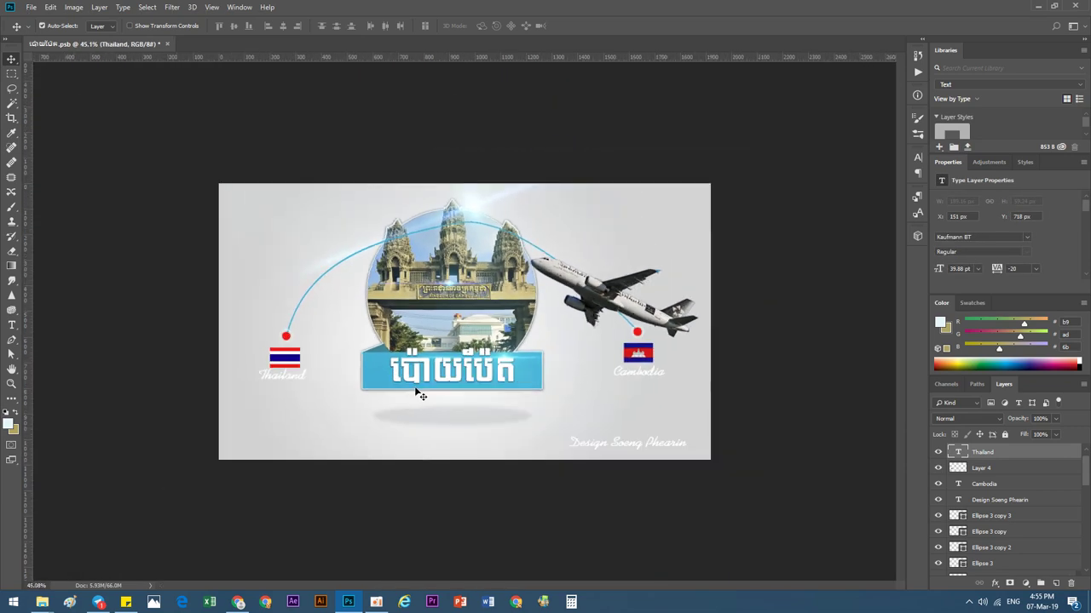
scroll(467, 375, up, 1)
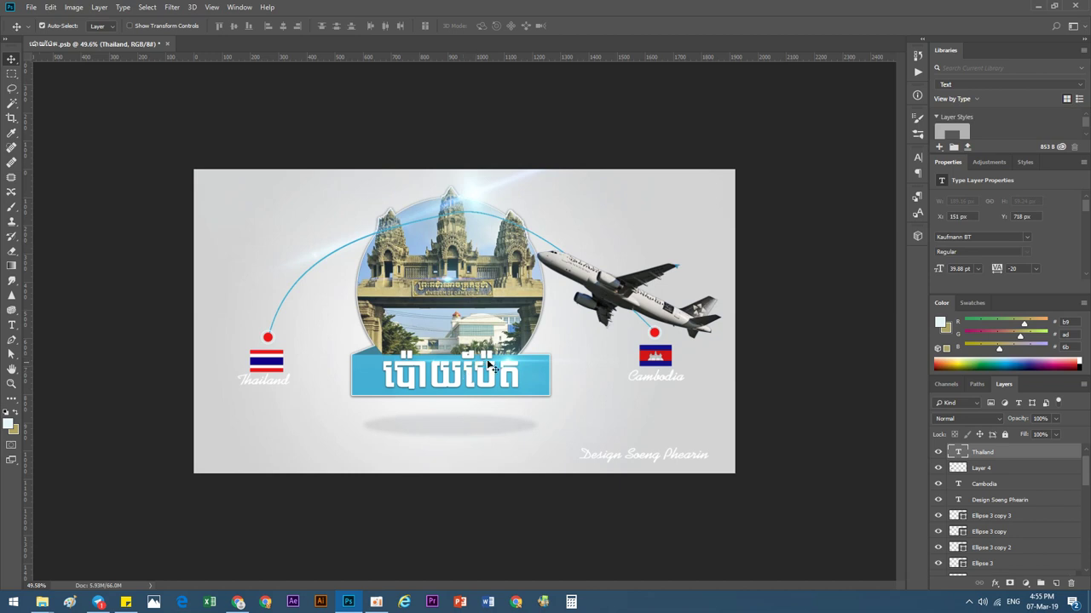
click(238, 601)
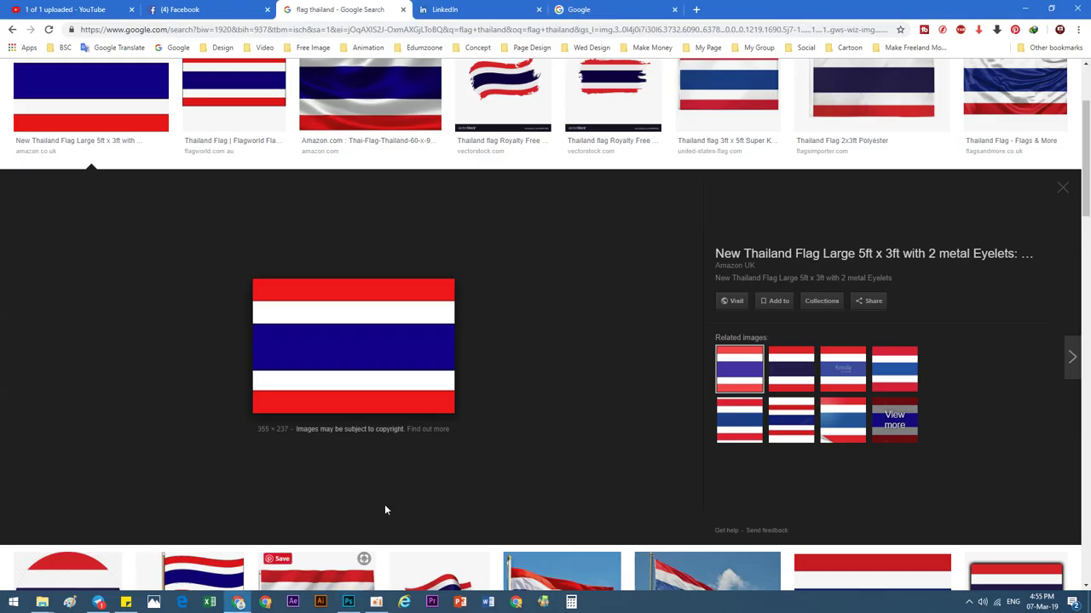
click(253, 6)
click(309, 7)
click(14, 29)
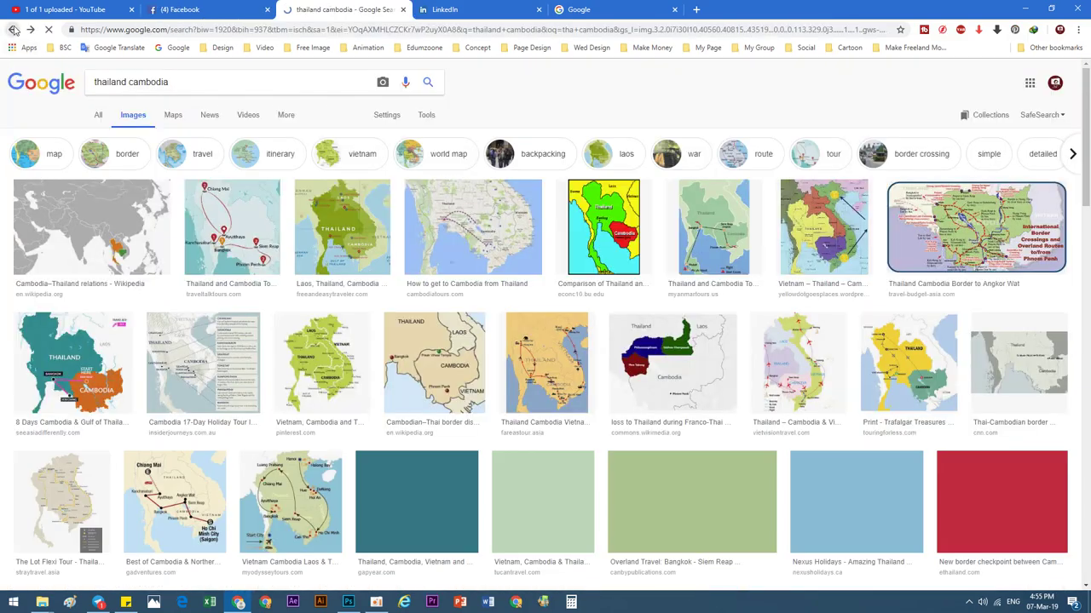
click(14, 30)
click(14, 30)
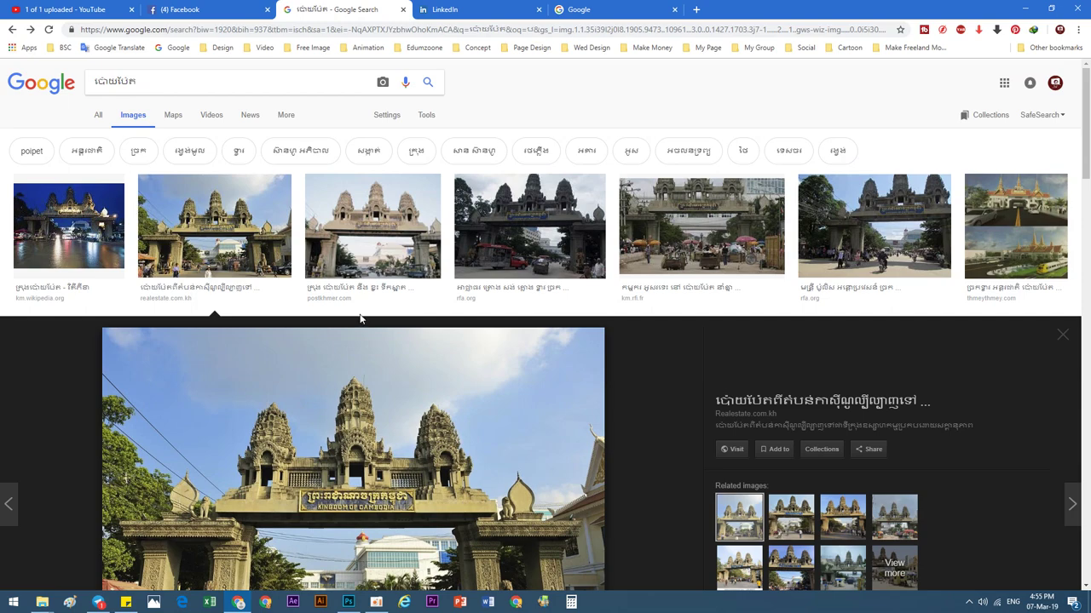
click(340, 247)
click(213, 102)
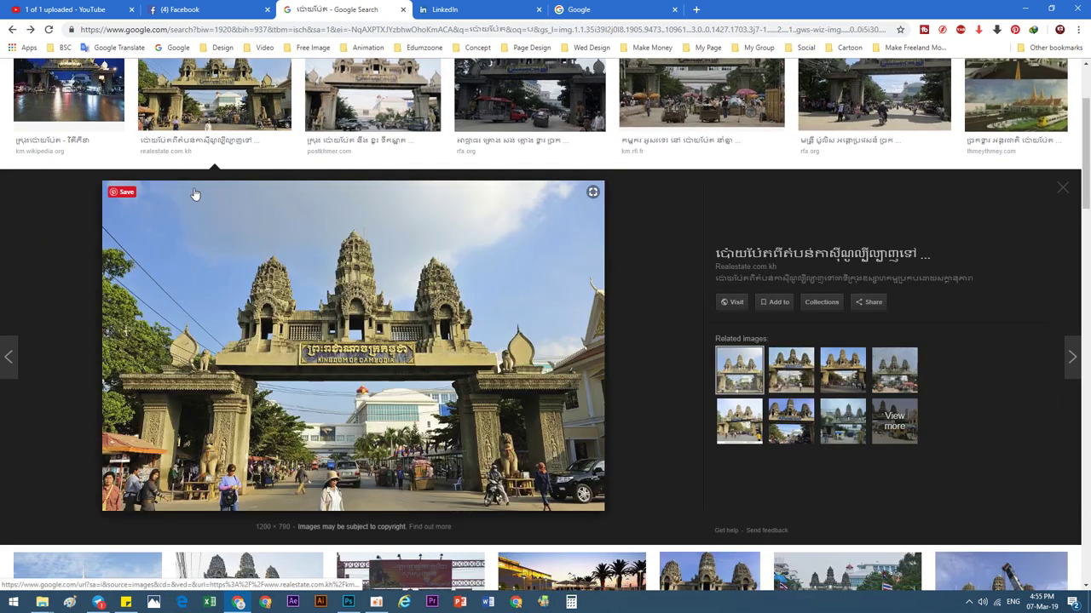
scroll(195, 194, up, 2)
click(94, 218)
scroll(511, 237, up, 2)
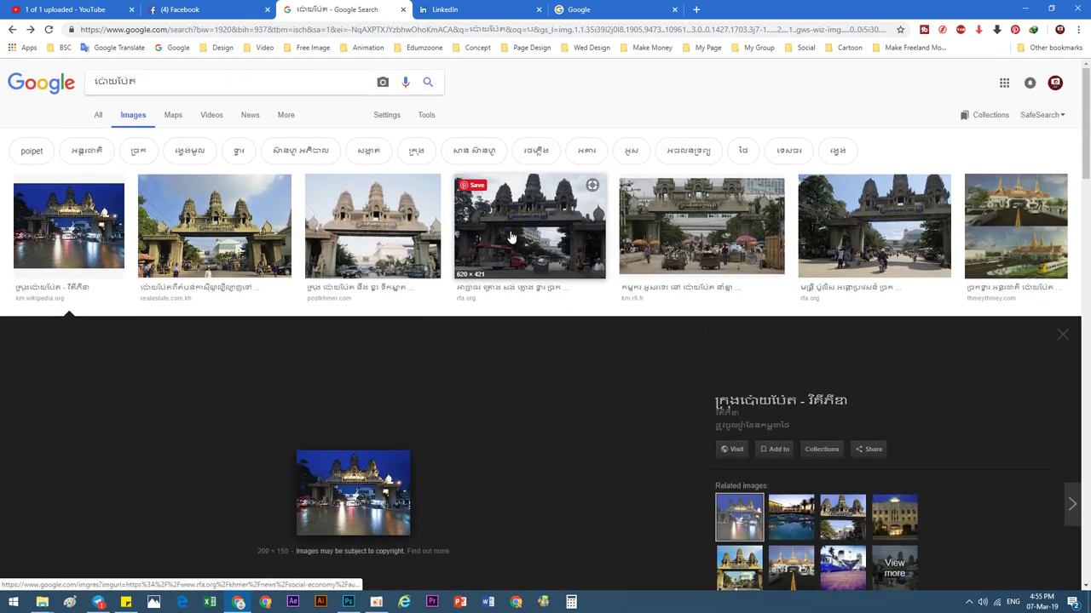
click(512, 237)
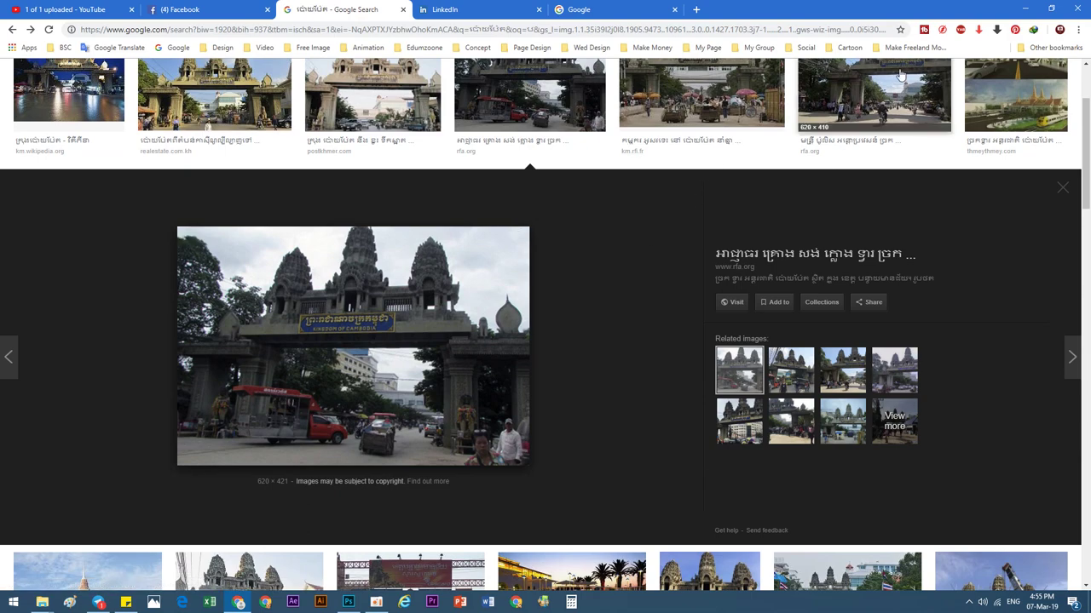
click(1024, 10)
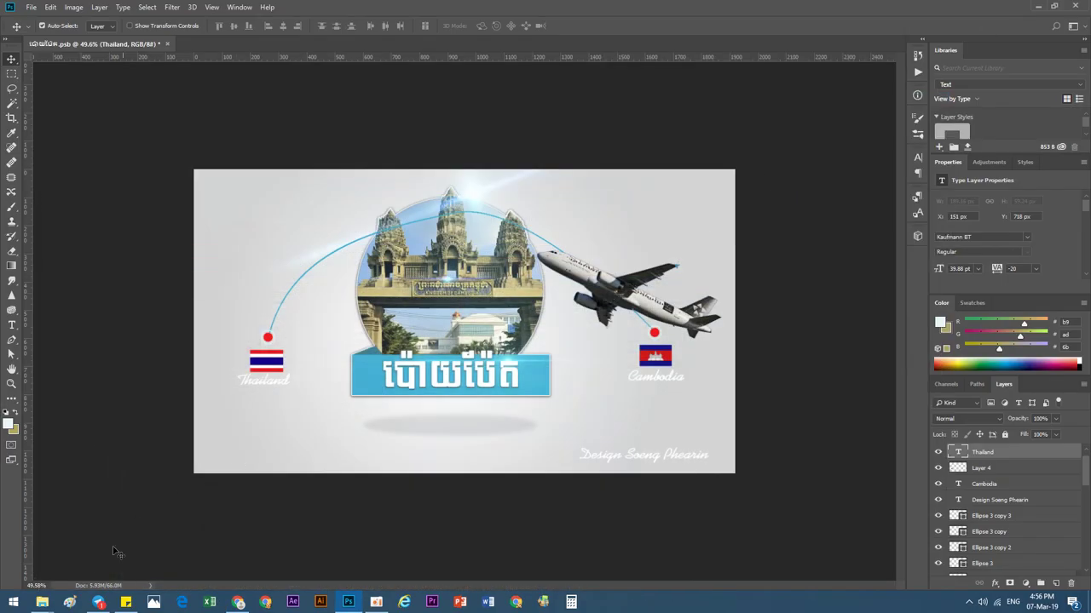
Drag Bird-PNG-File.png into the banner and shrink the flock into the upper-left sky.
mouse_move(41, 603)
click(51, 566)
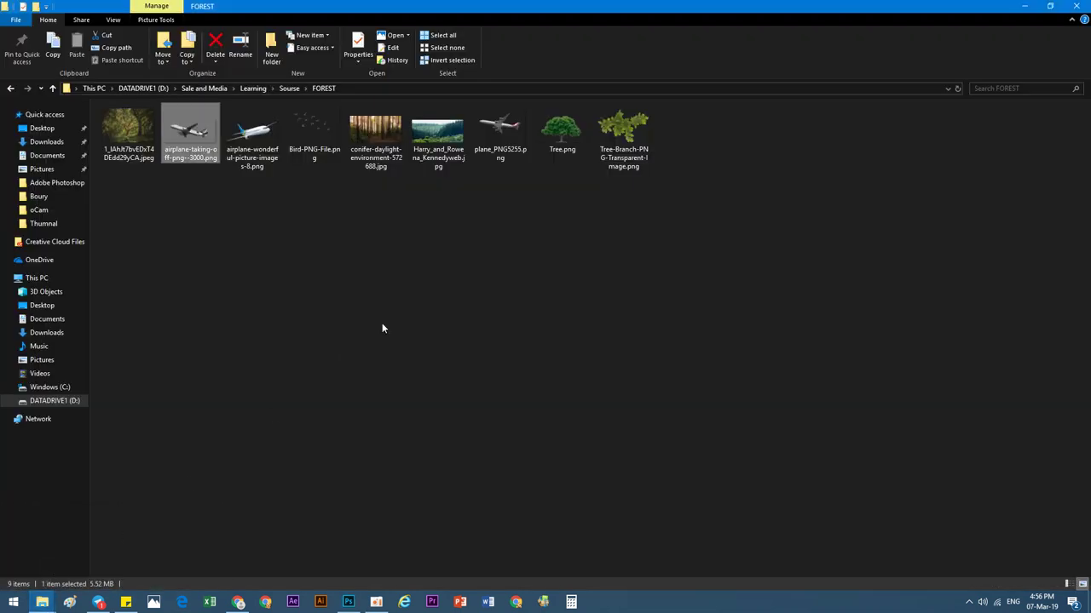
mouse_move(319, 128)
mouse_down()
mouse_move(345, 585)
mouse_move(475, 324)
mouse_up()
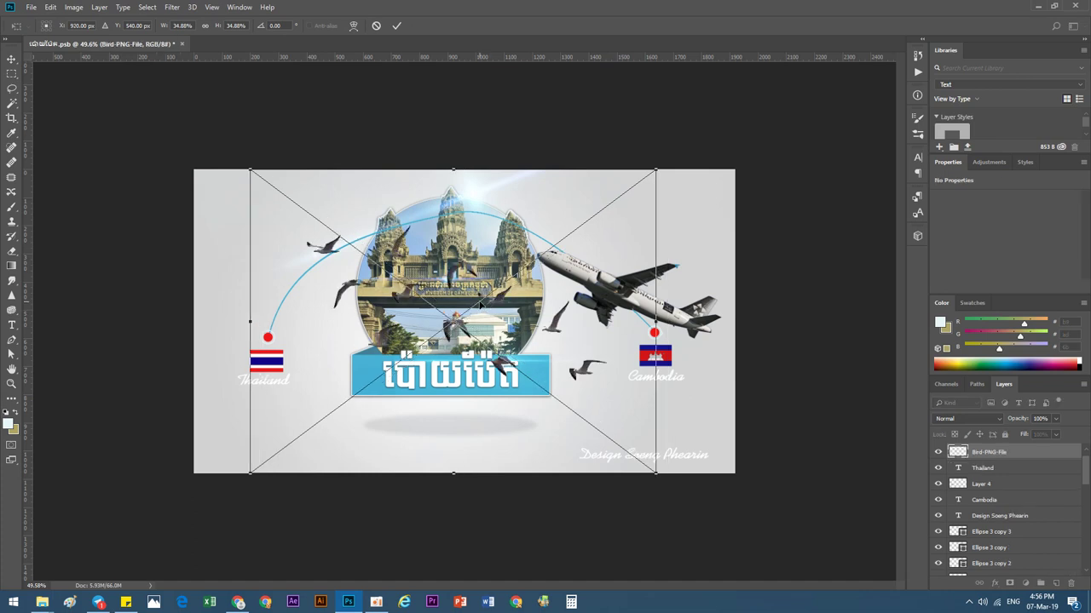
drag(667, 473, 580, 416)
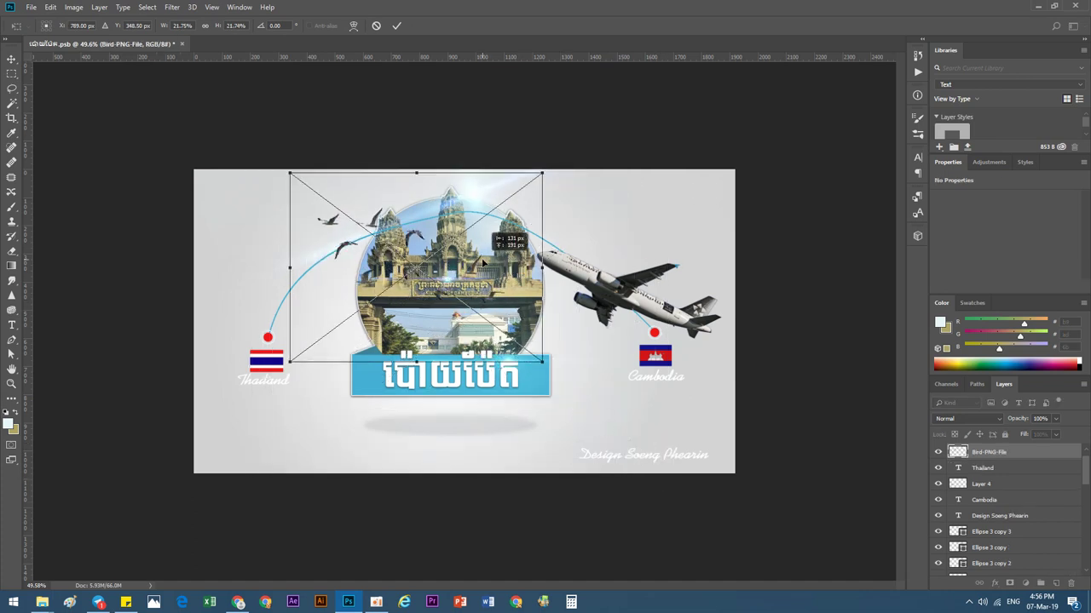
mouse_move(527, 363)
mouse_down()
mouse_move(496, 292)
mouse_move(431, 283)
mouse_up()
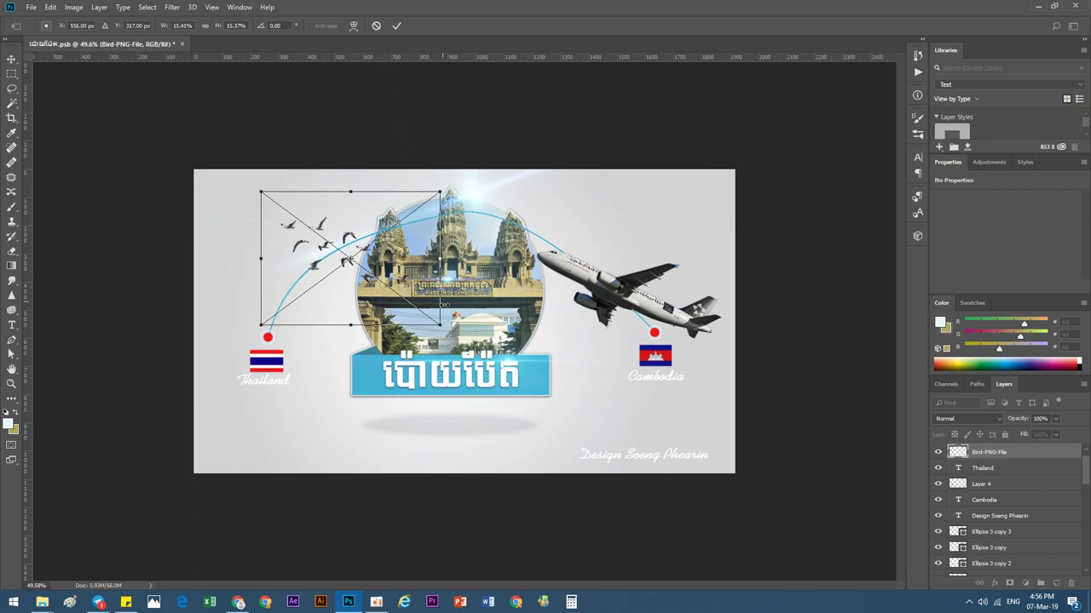
mouse_move(439, 324)
mouse_down()
mouse_move(414, 286)
mouse_move(406, 225)
mouse_move(375, 224)
mouse_move(516, 206)
mouse_move(563, 356)
mouse_up()
Commit the bird flock placement and select the Layer 2 copy 2 layer.
click(397, 25)
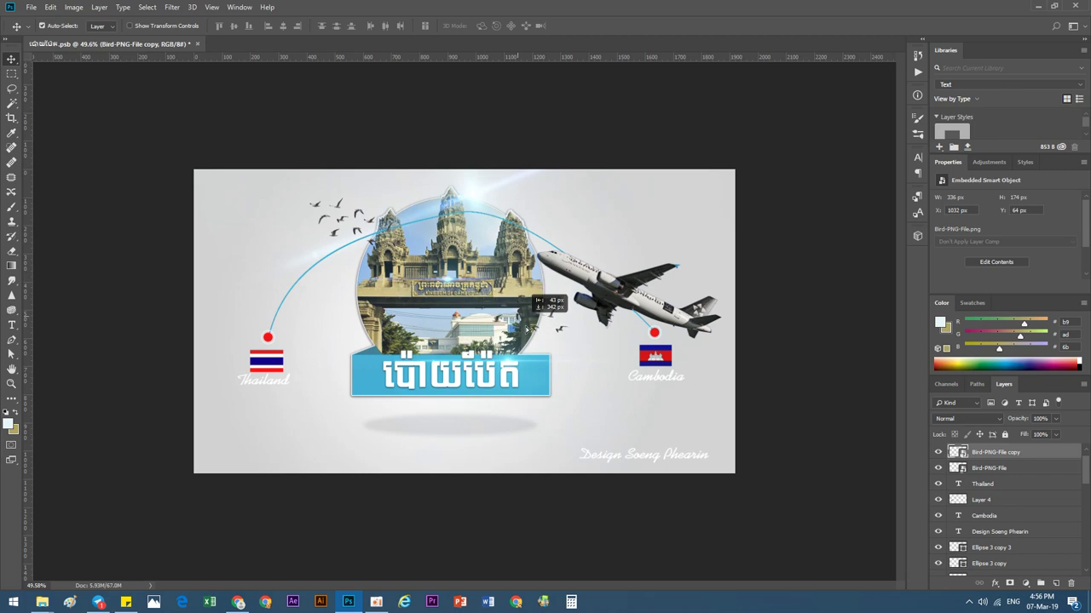
alt+scroll(573, 432, down, 2)
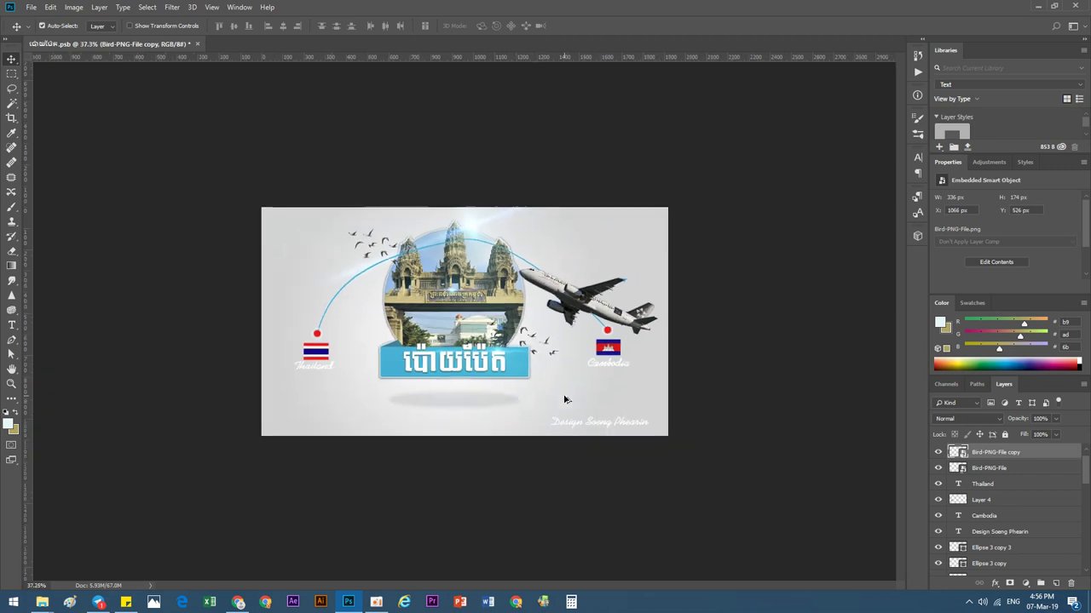
key(ctrl+z)
click(523, 353)
alt+scroll(537, 294, down, 1)
alt+scroll(536, 294, up, 4)
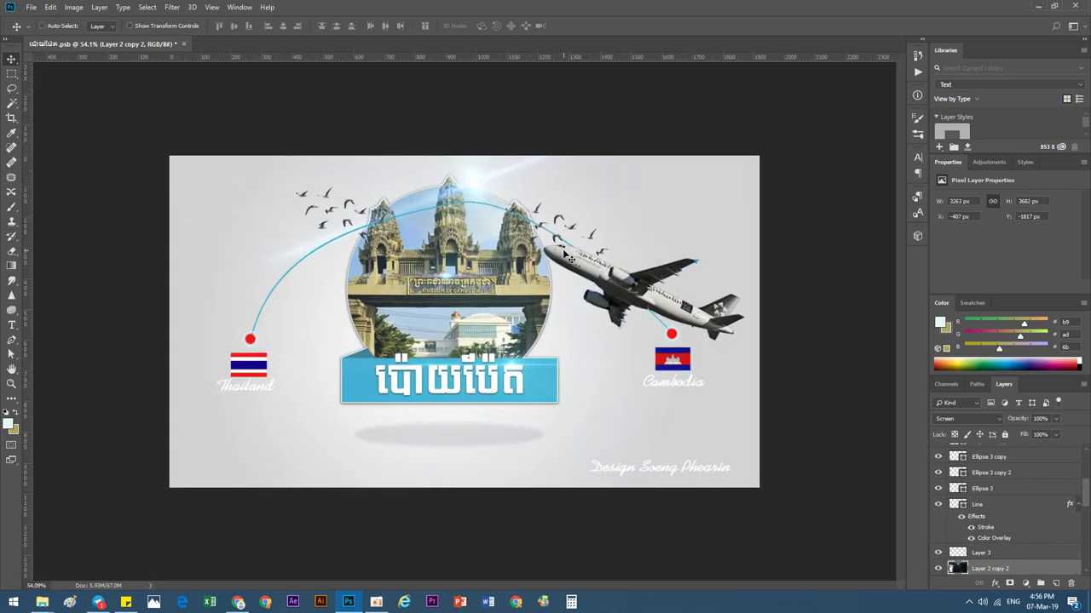
Move the copied bird flock beside the badge's right side, below the plane, then select the airplane layer.
key(ctrl+t)
key(Return)
mouse_move(594, 247)
mouse_down()
mouse_move(578, 245)
mouse_move(601, 256)
mouse_move(551, 371)
mouse_move(578, 368)
mouse_up()
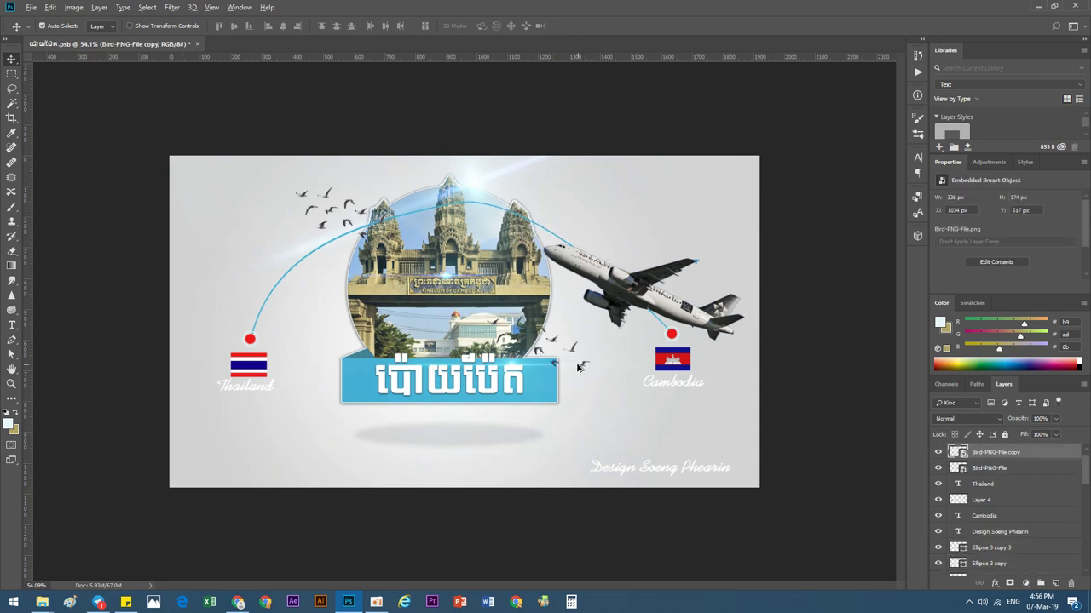
scroll(578, 368, down, 2)
scroll(567, 366, down, 1)
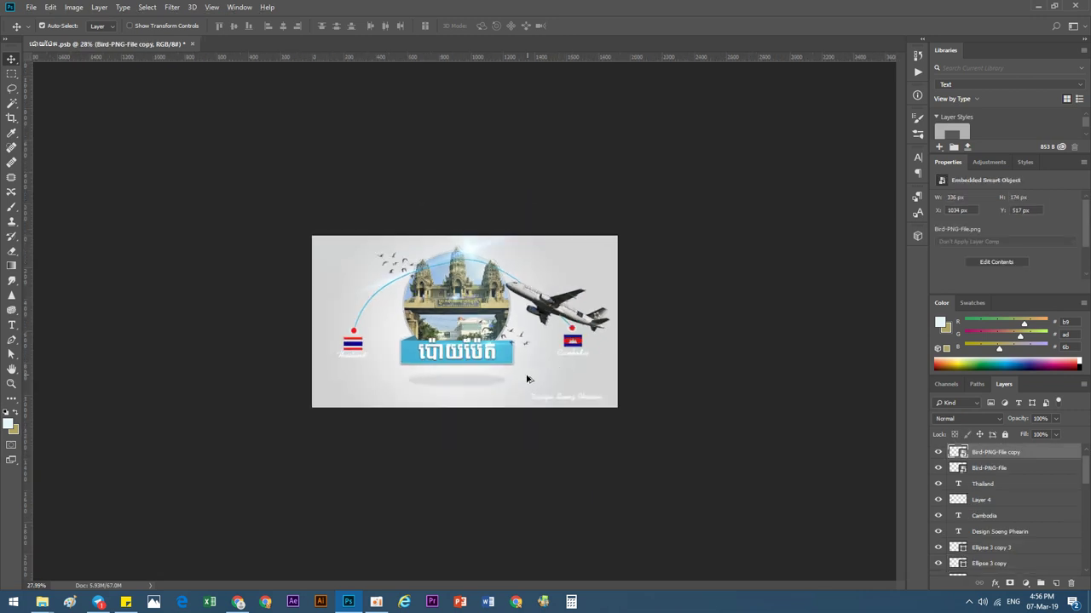
scroll(528, 376, up, 2)
scroll(527, 378, up, 1)
scroll(527, 378, down, 1)
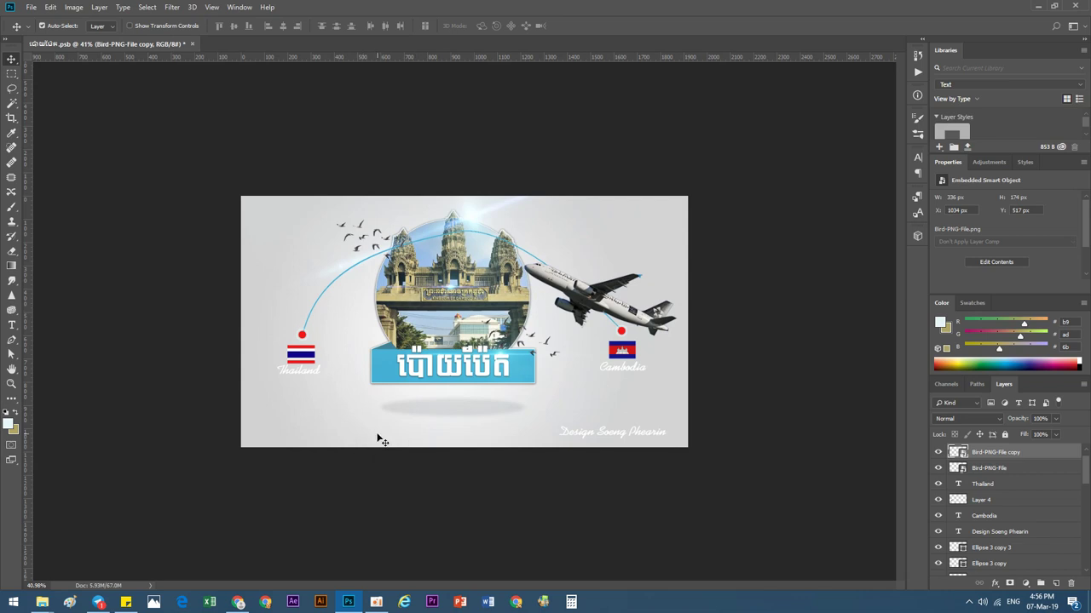
scroll(954, 479, up, 1)
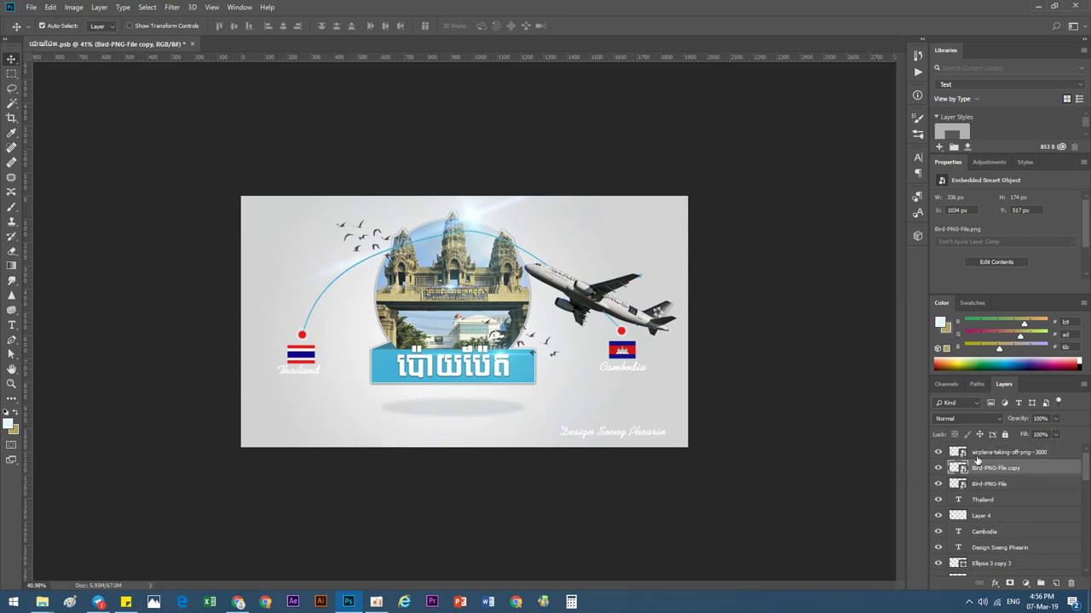
click(972, 454)
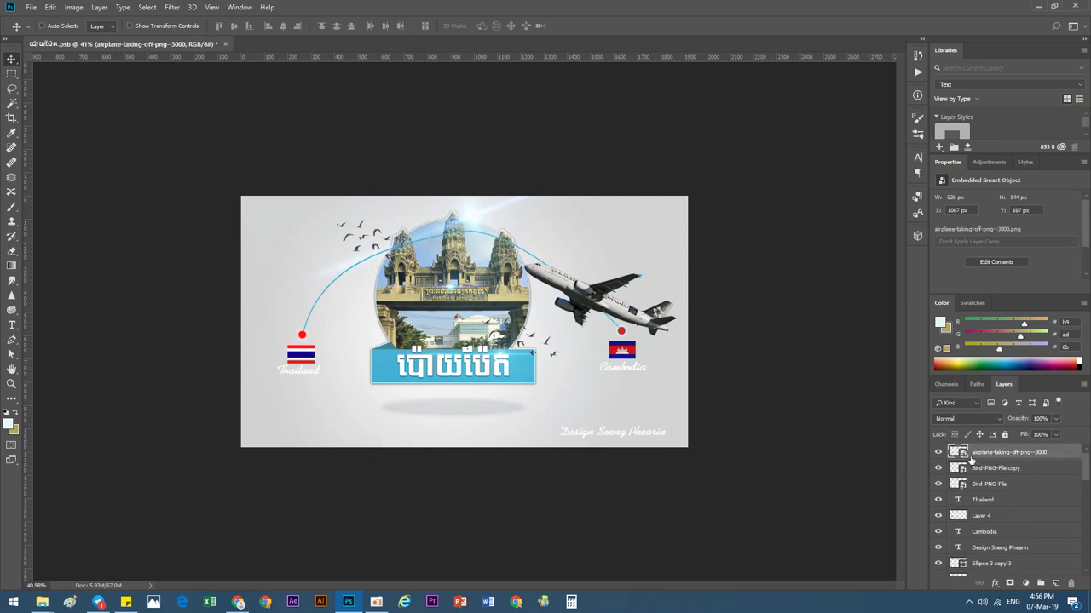
Stamp visible layers and apply Camera Raw: exposure +0.40, tint +6, temperature -8, clarity +18.
key(ctrl+shift+alt+e)
click(171, 8)
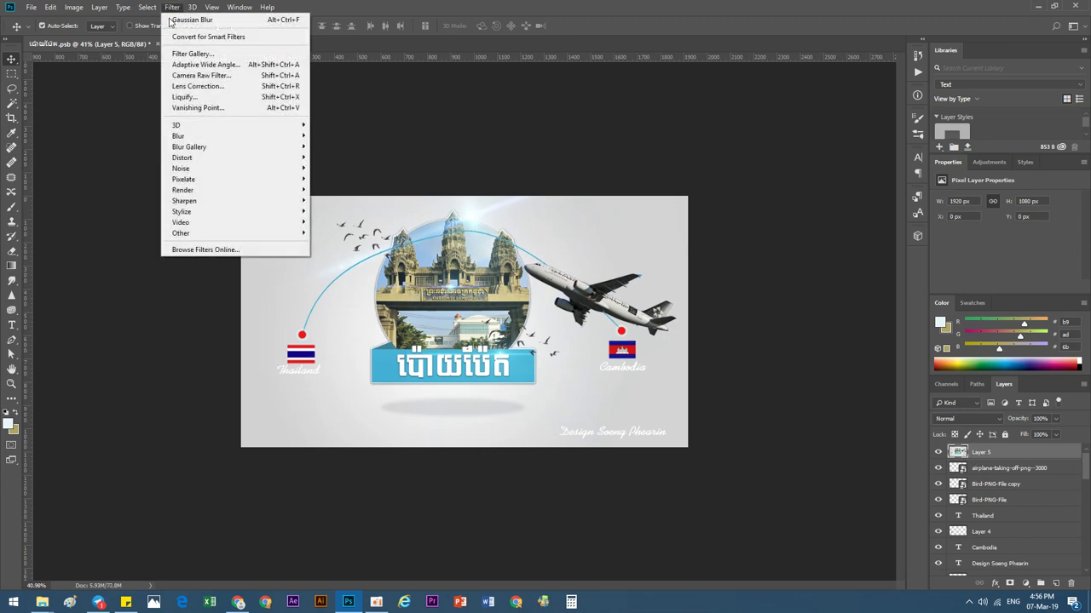
click(204, 75)
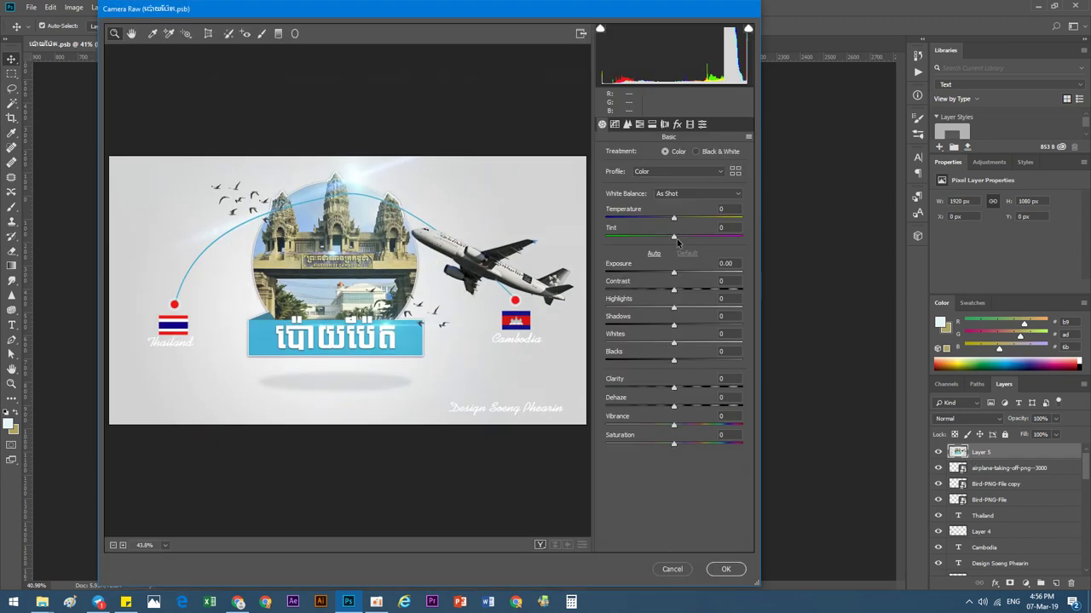
drag(673, 238, 678, 237)
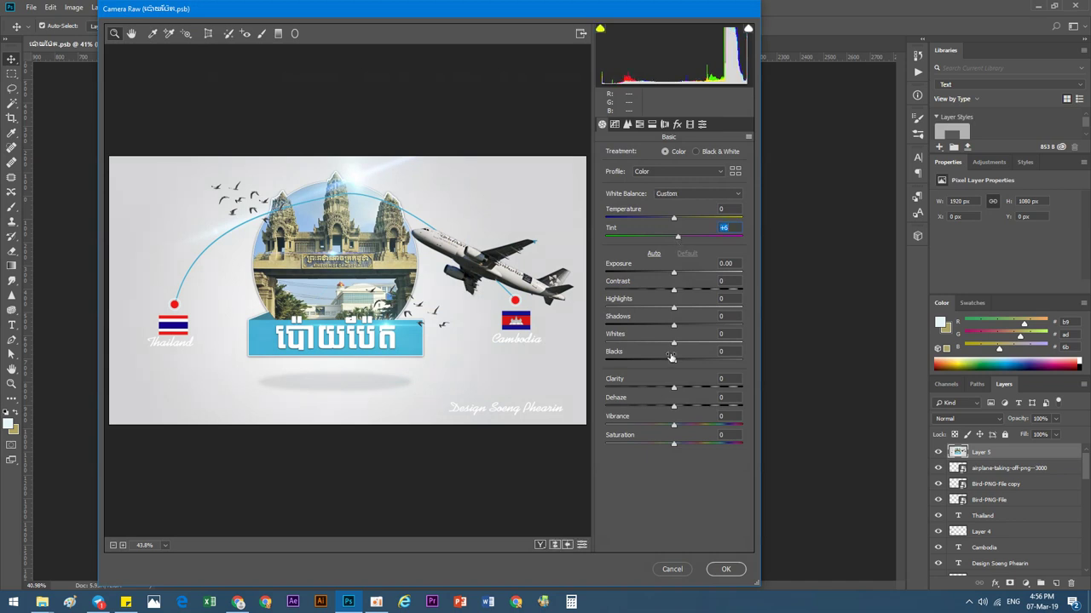
mouse_move(673, 388)
mouse_down()
mouse_move(686, 388)
mouse_move(689, 406)
mouse_move(675, 406)
mouse_move(685, 445)
mouse_up()
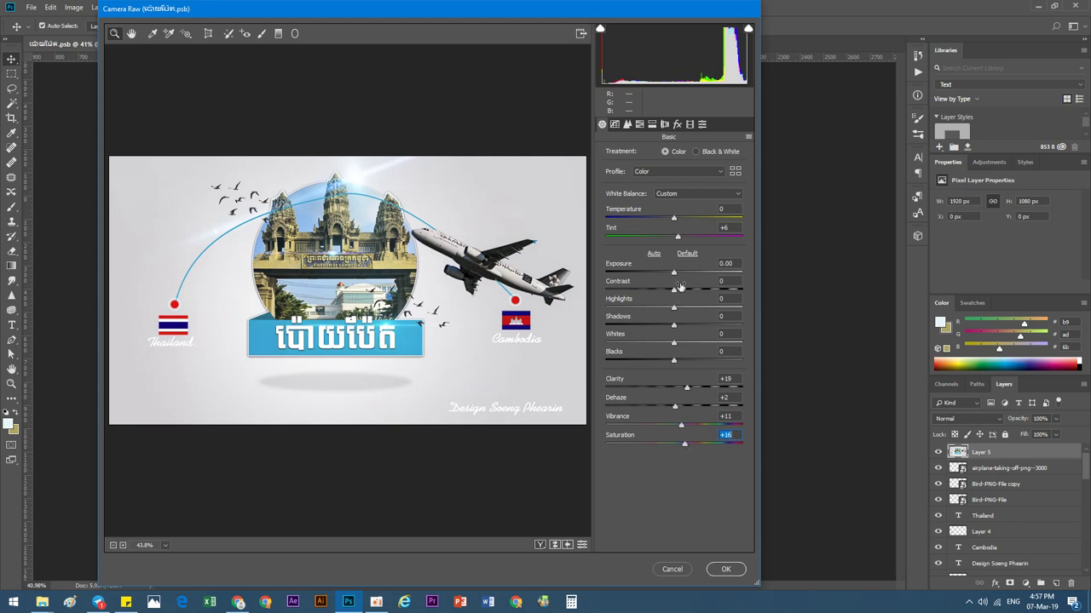
drag(673, 272, 681, 273)
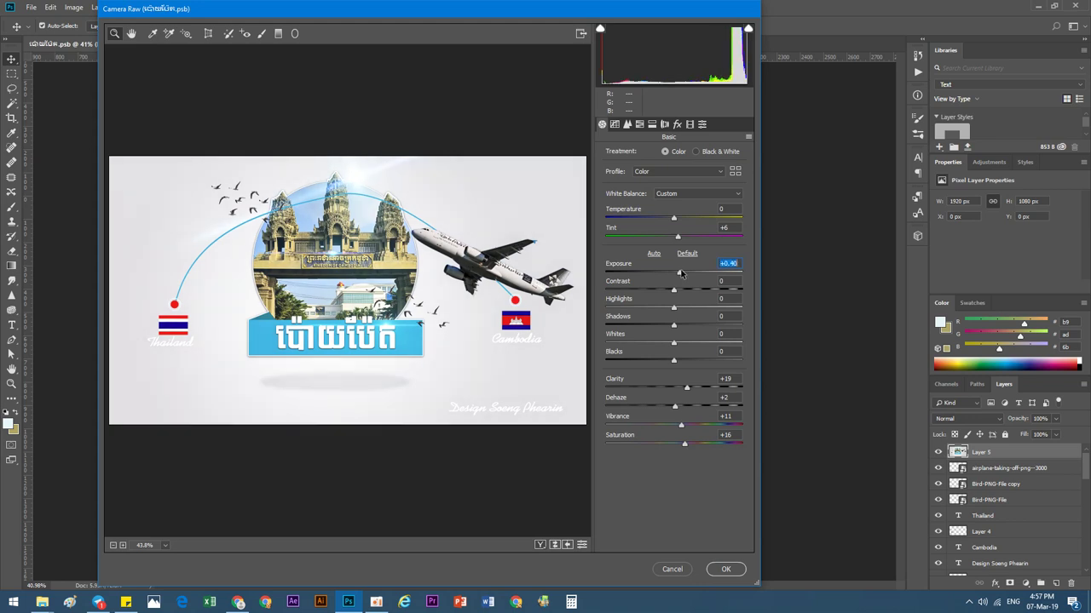
drag(673, 219, 668, 220)
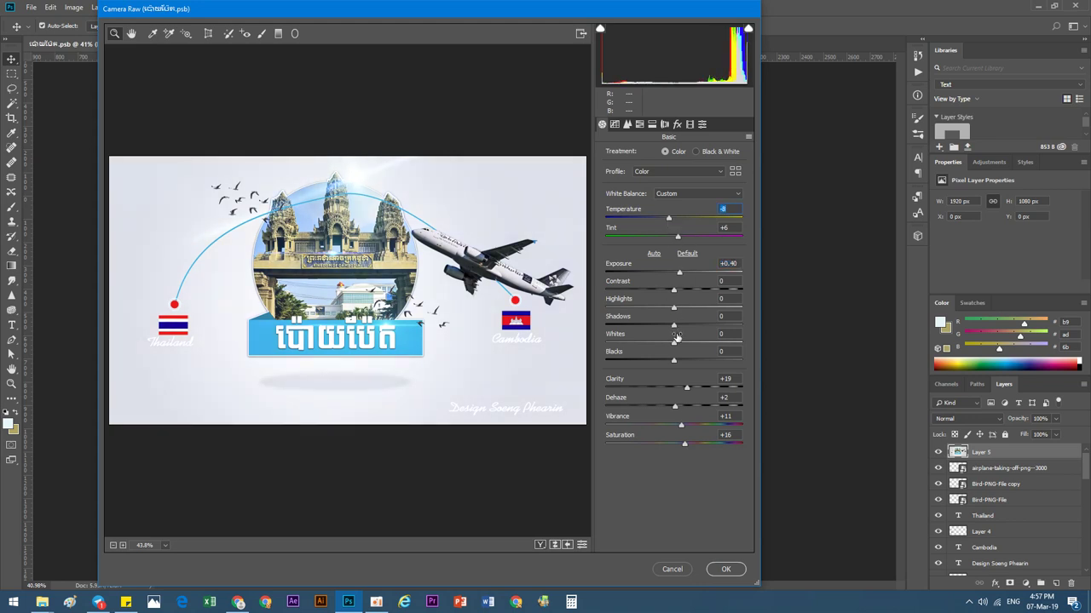
drag(674, 361, 680, 361)
click(690, 390)
click(723, 569)
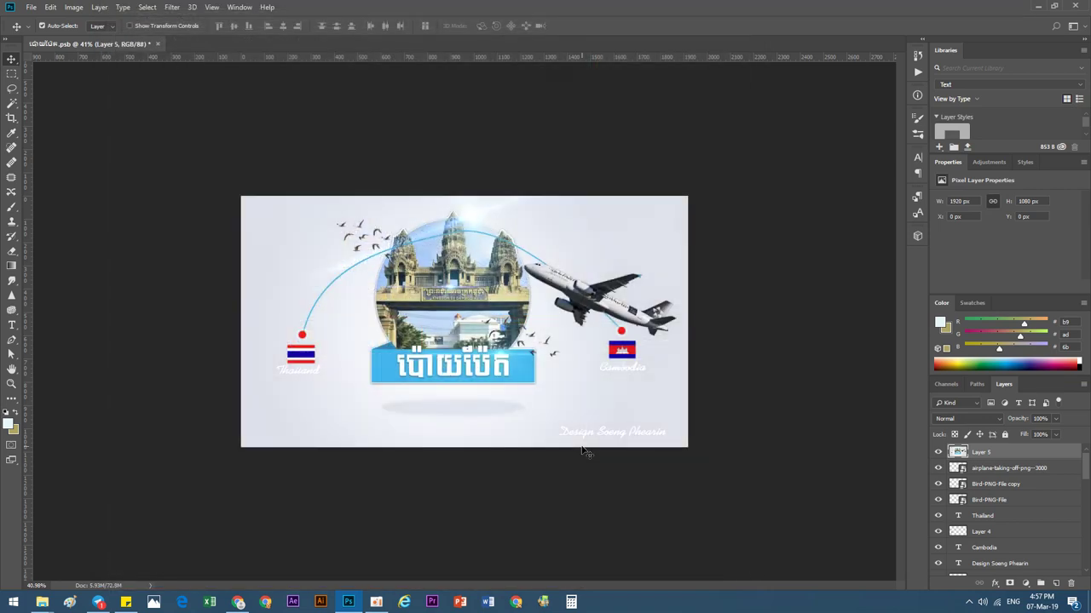
click(938, 453)
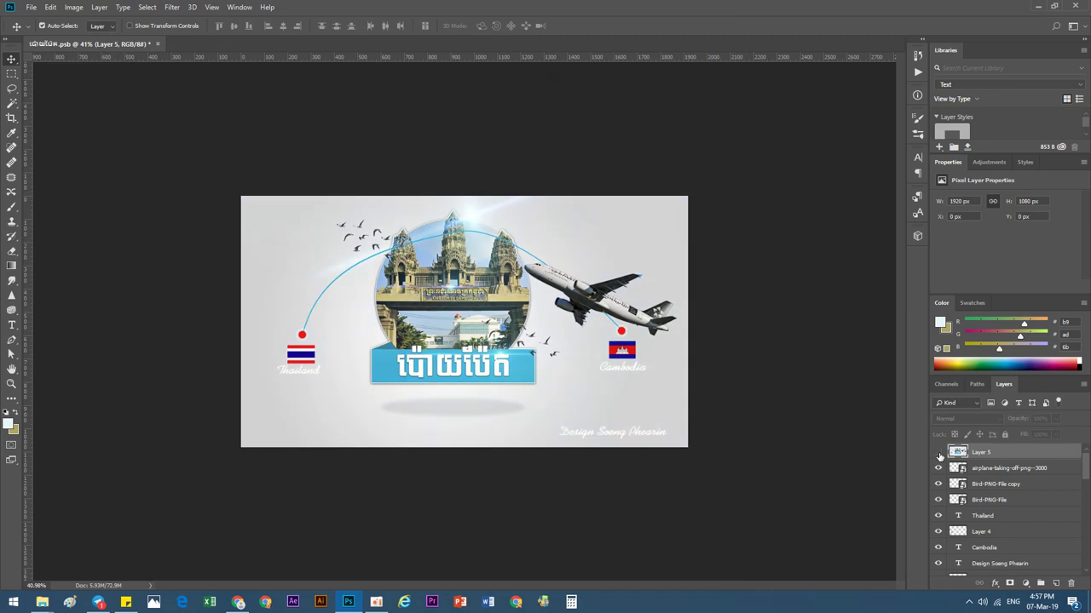
click(938, 452)
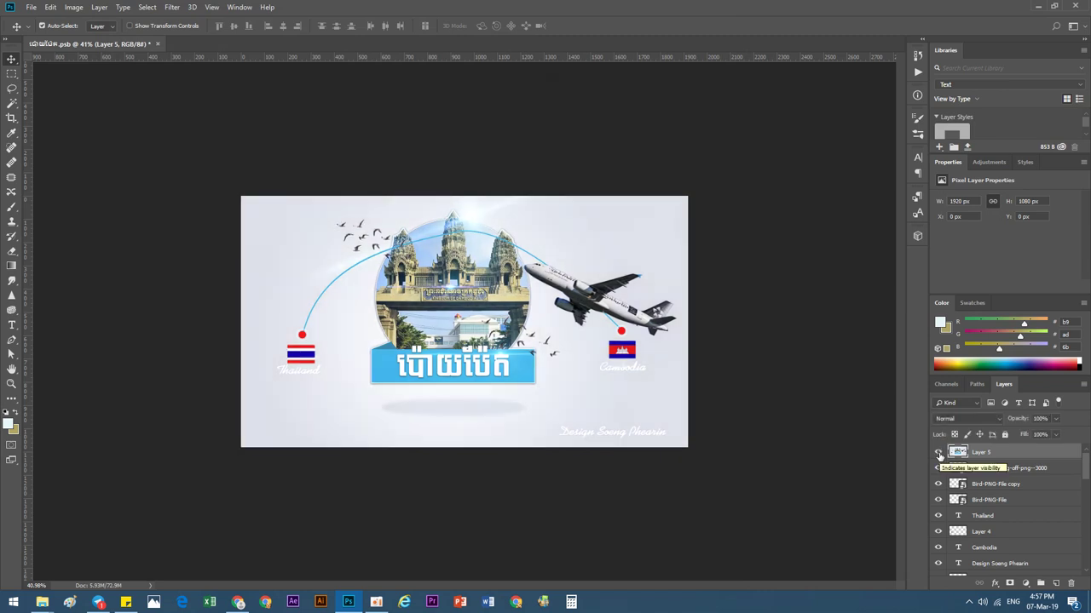
click(938, 452)
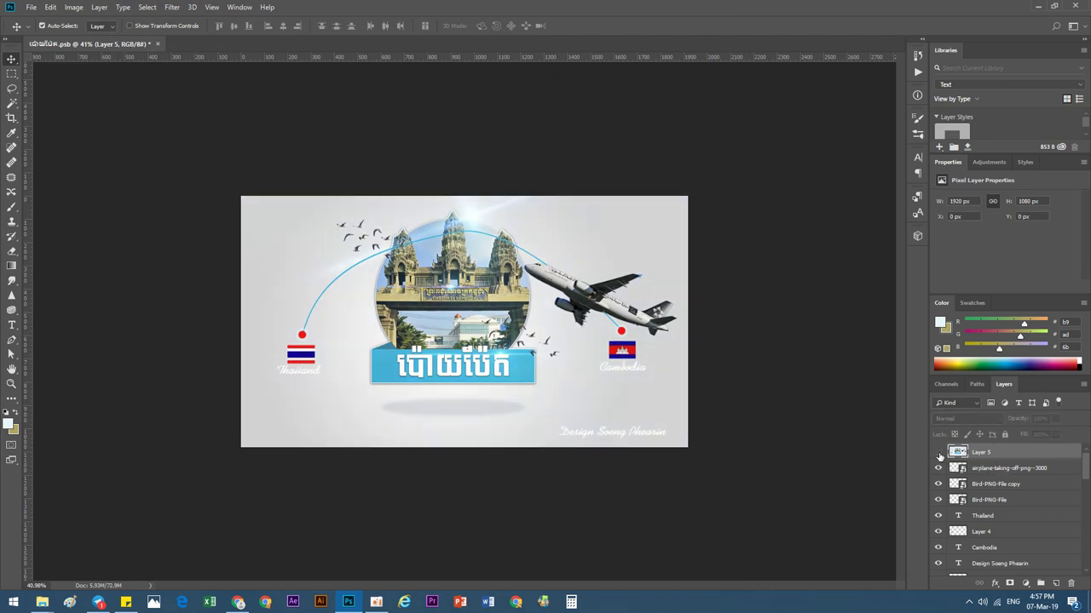
click(939, 453)
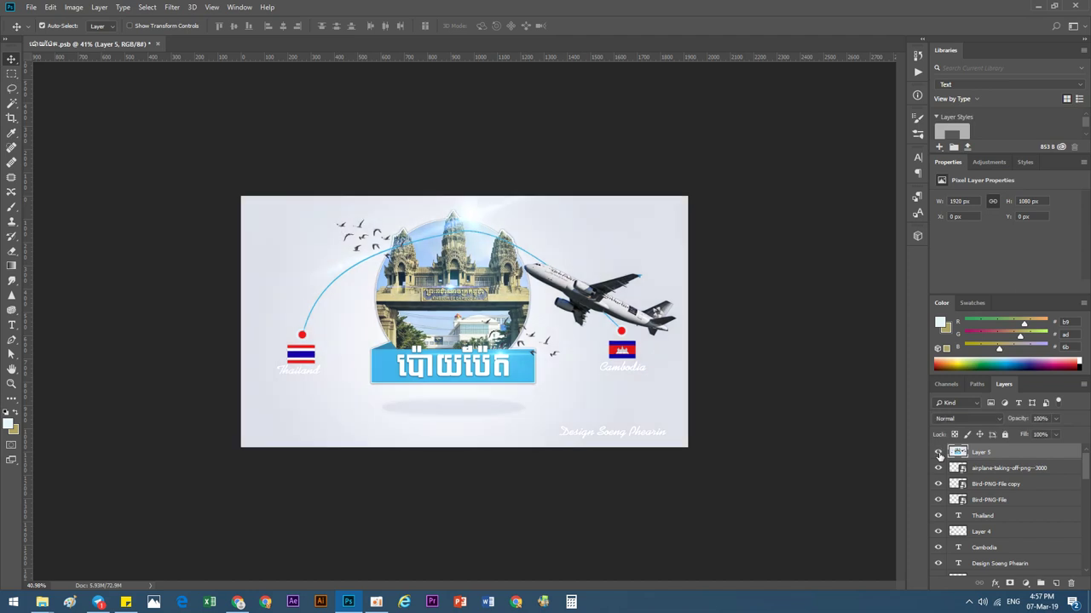
click(939, 454)
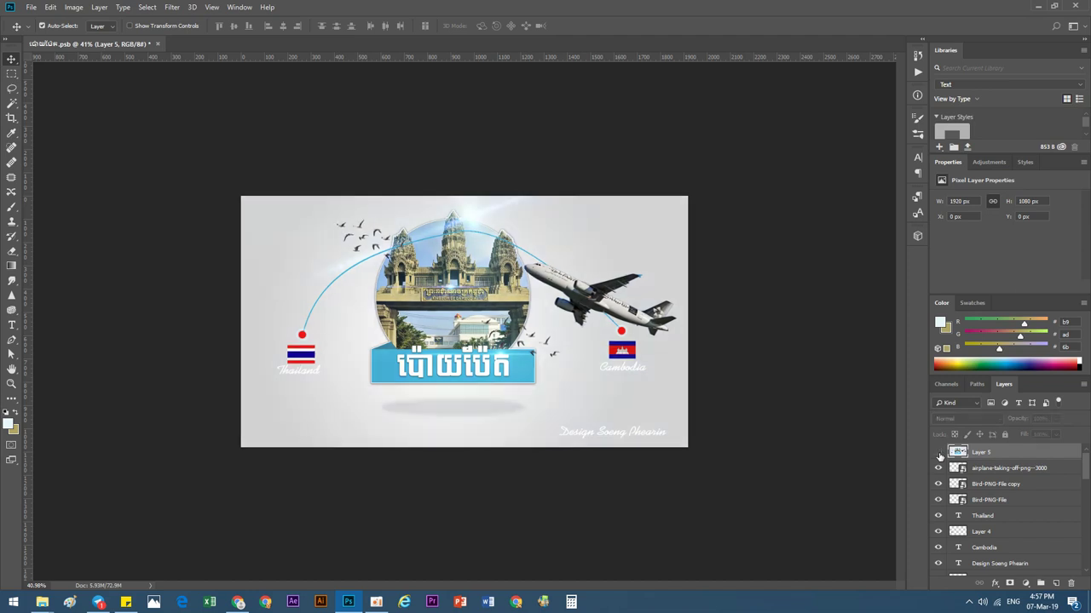
click(939, 454)
Save the banner as a PNG file, accepting the default PNG format options.
key(ctrl+shift+s)
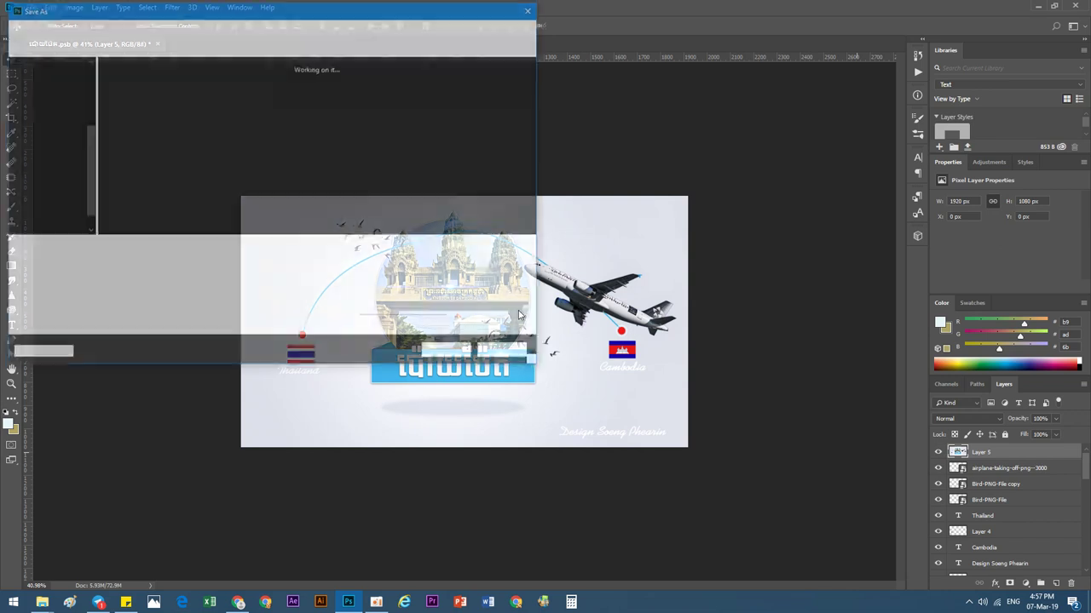
click(231, 263)
click(128, 419)
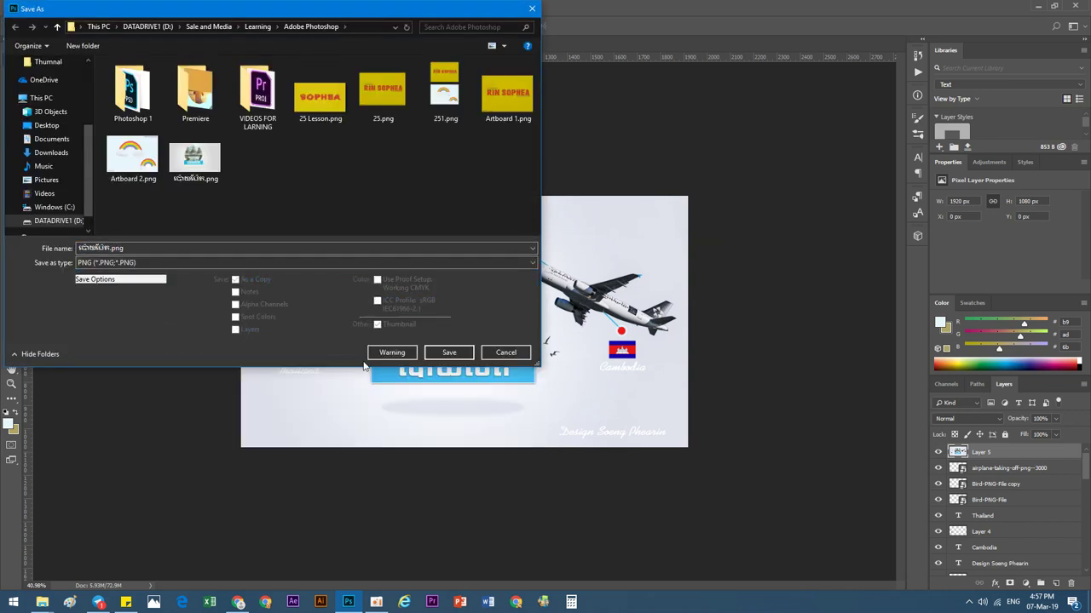
click(100, 247)
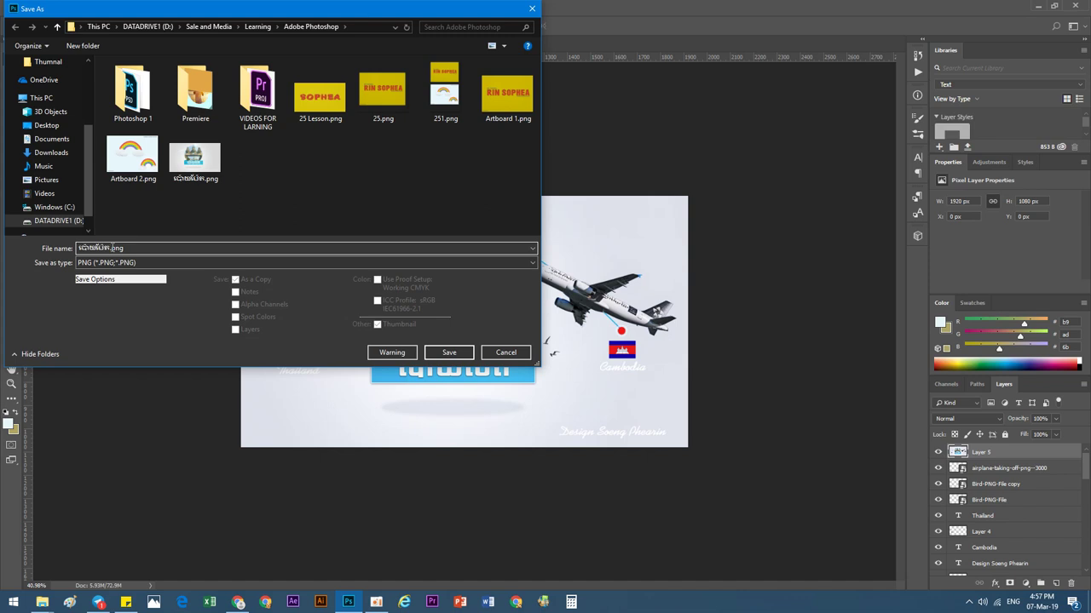
key(Return)
click(599, 179)
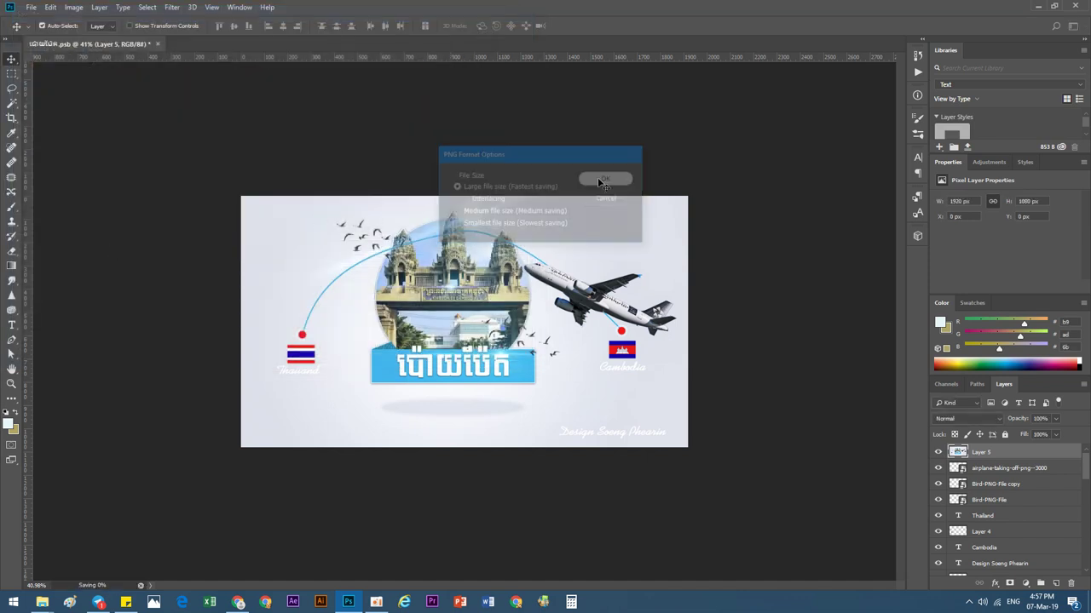